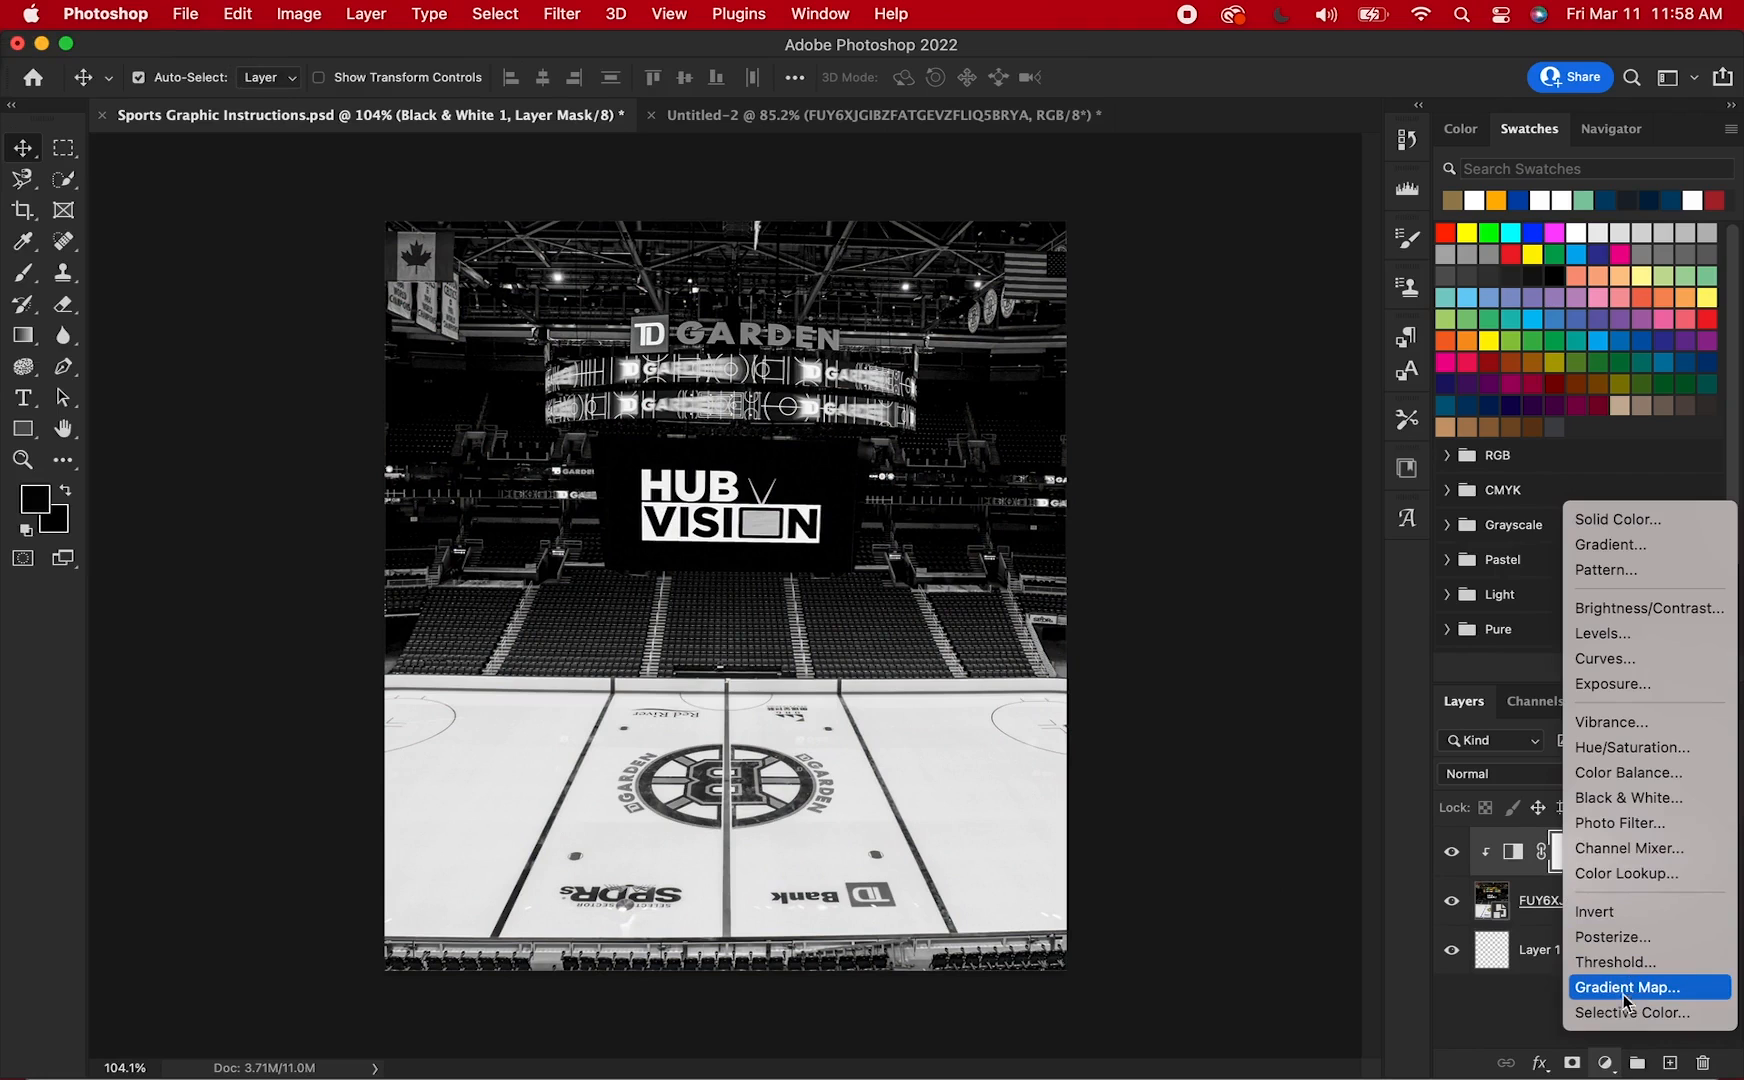
- Add a Gradient Map adjustment layer above the arena photo with a gradient running from black to orange
click(1630, 987)
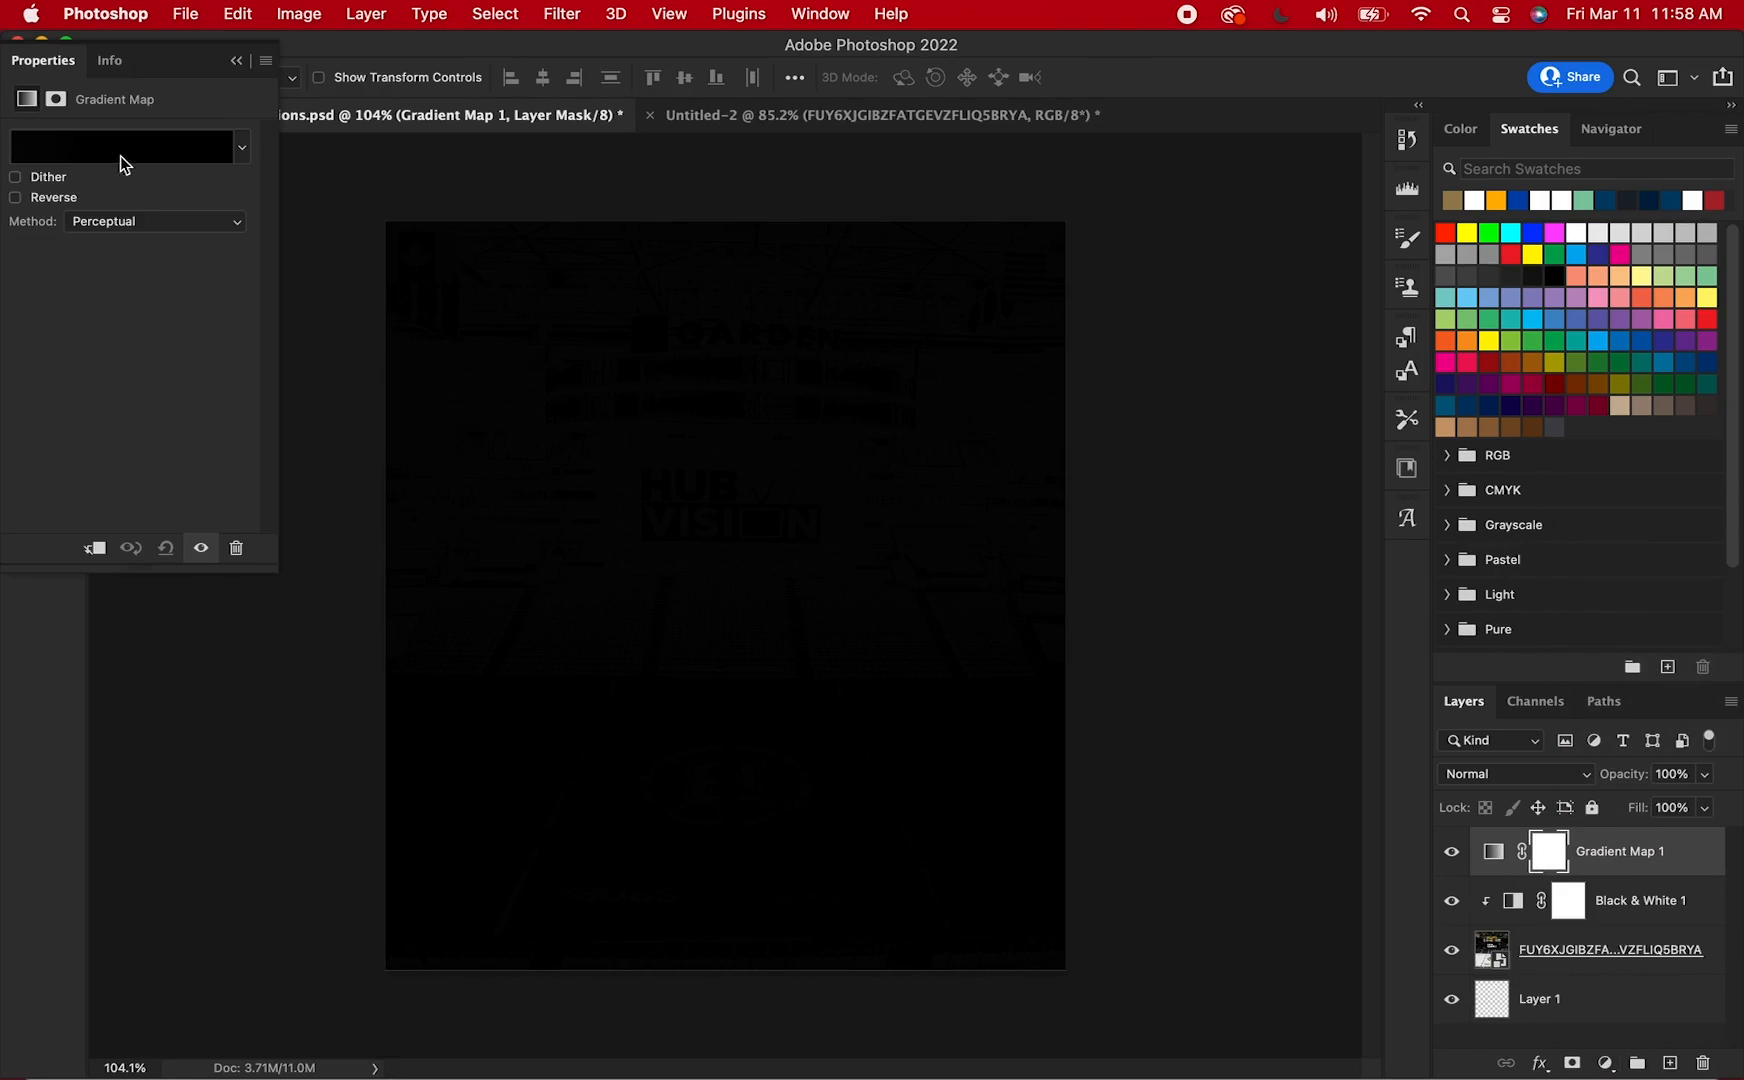
click(74, 160)
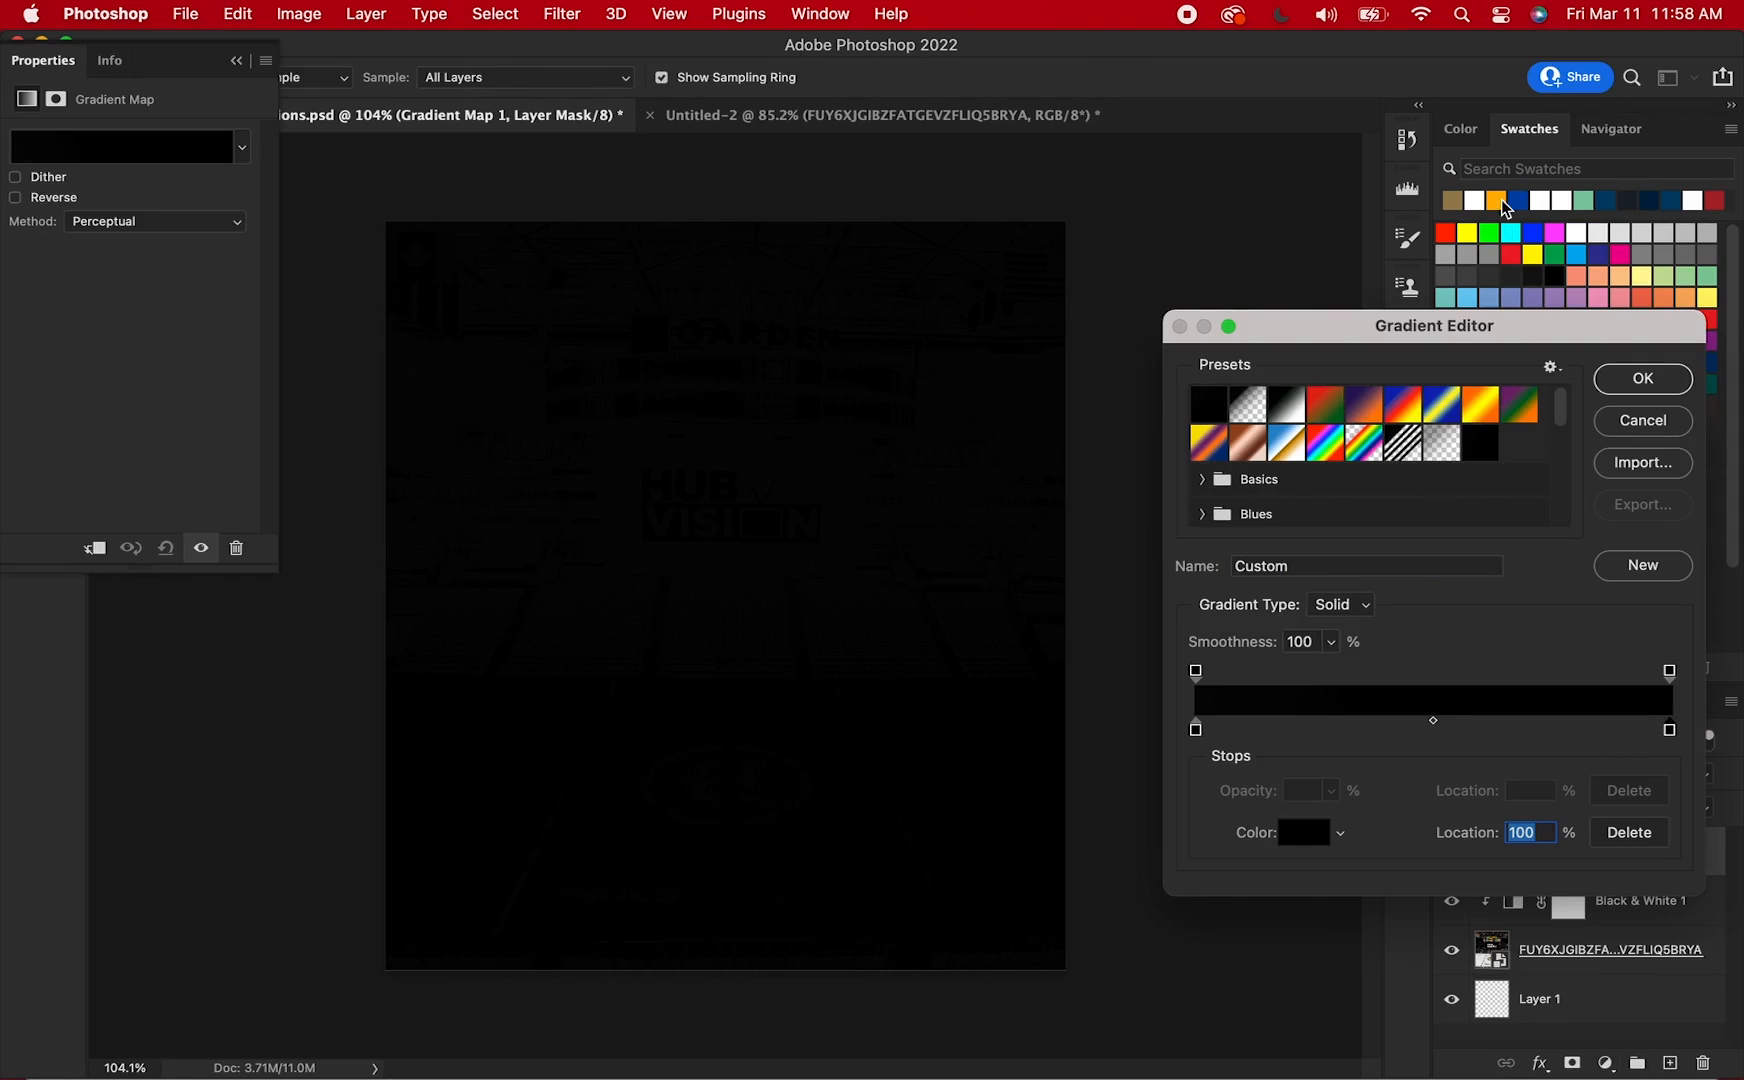
click(1503, 201)
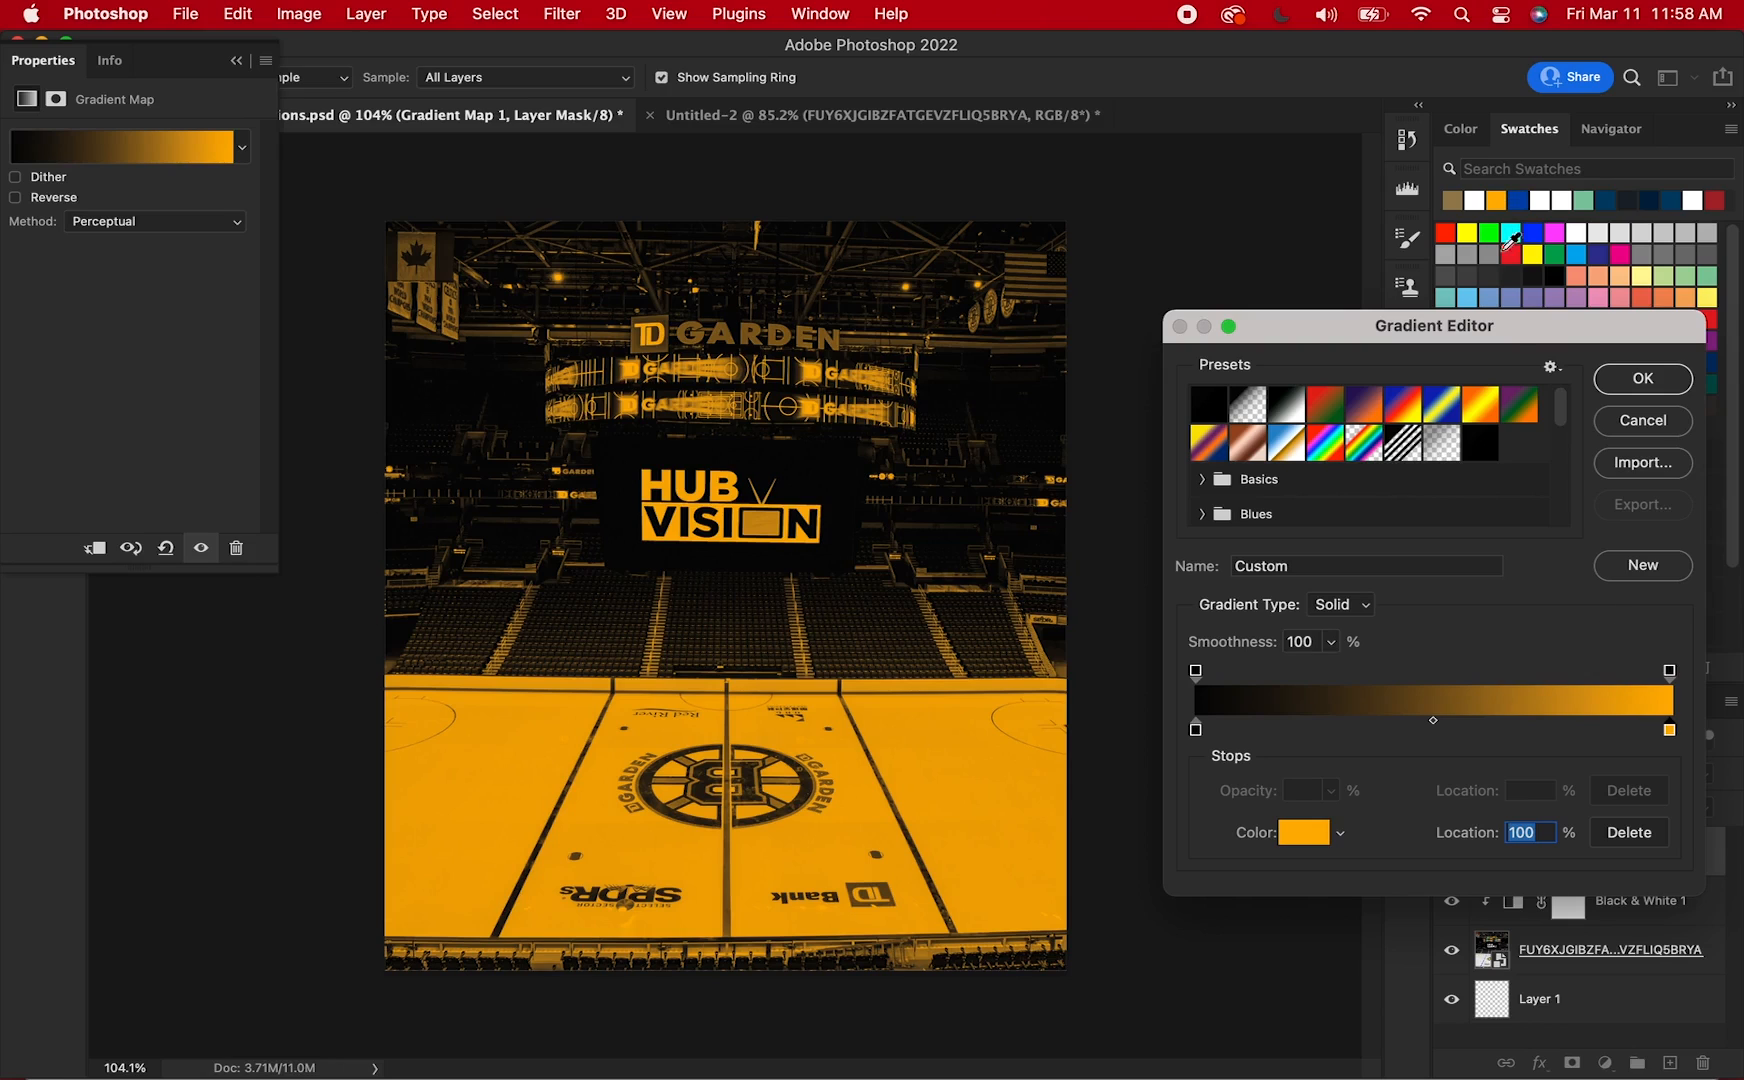
- Add a second orange stop to the gradient, set the end stop to white (ffffff), and place the orange stop at 75%
drag(1667, 739, 1652, 738)
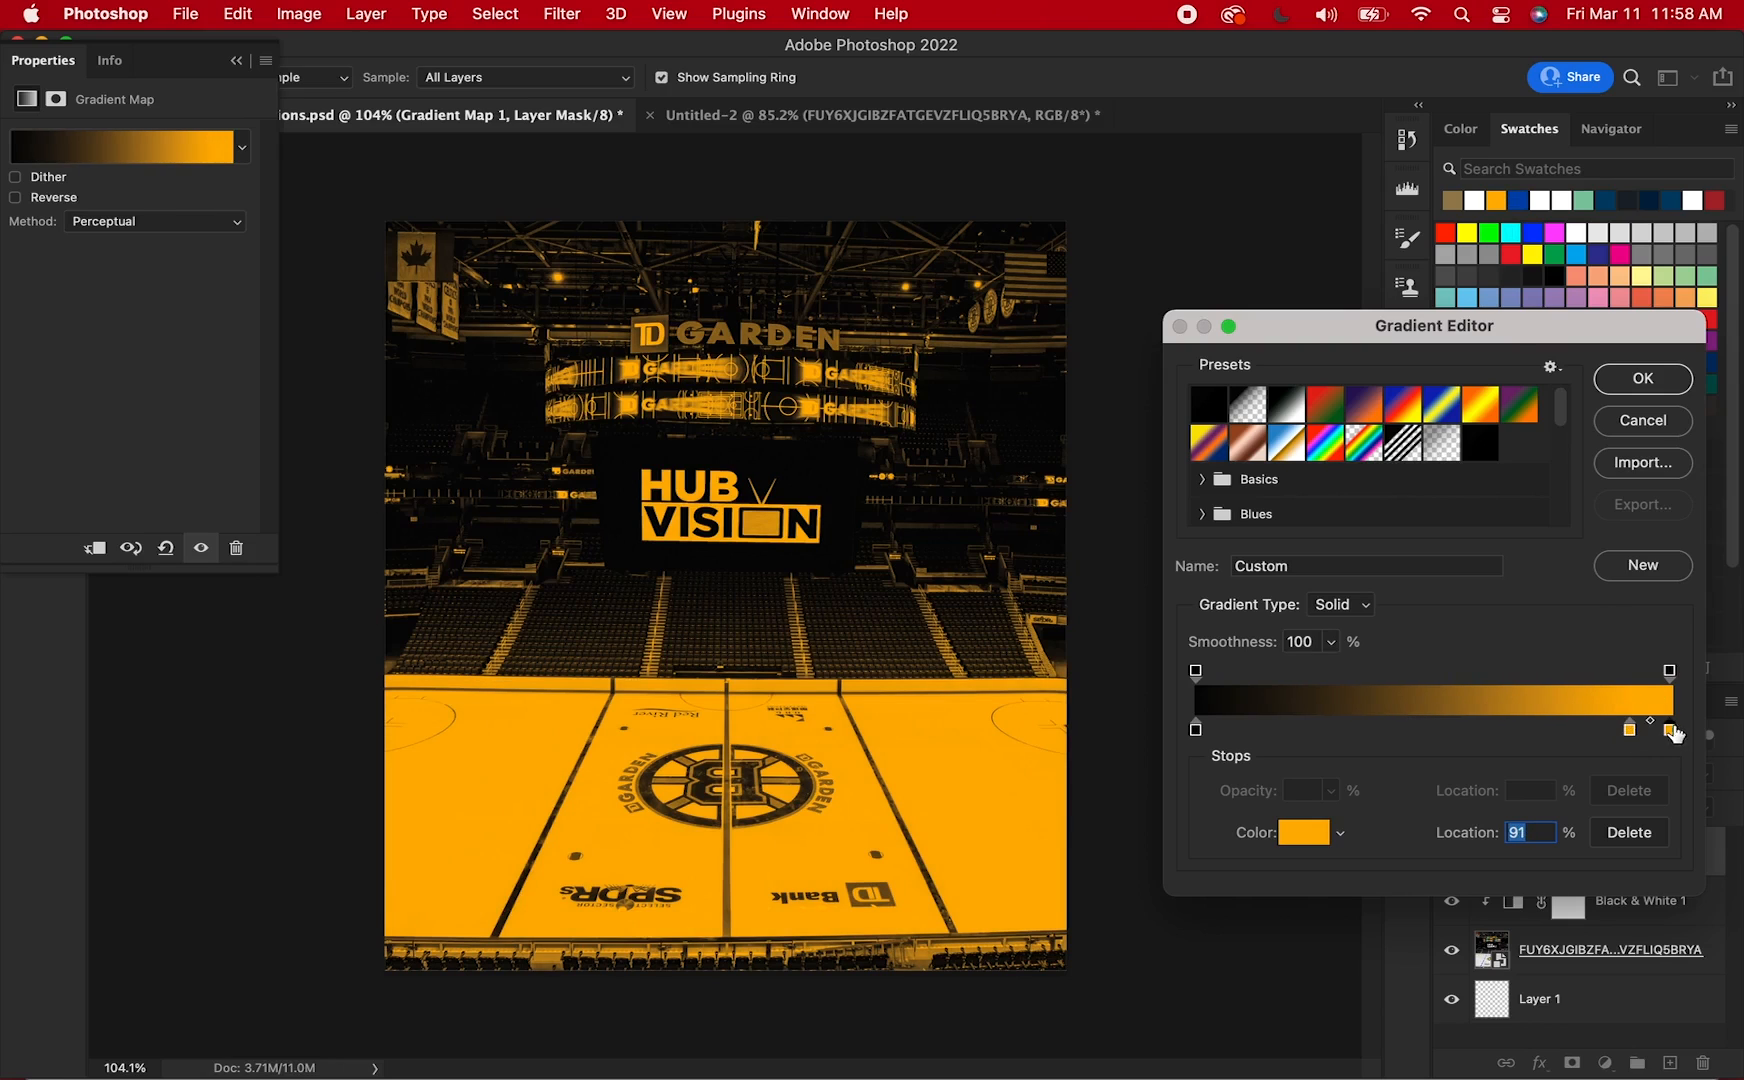
click(1318, 834)
drag(950, 590, 622, 328)
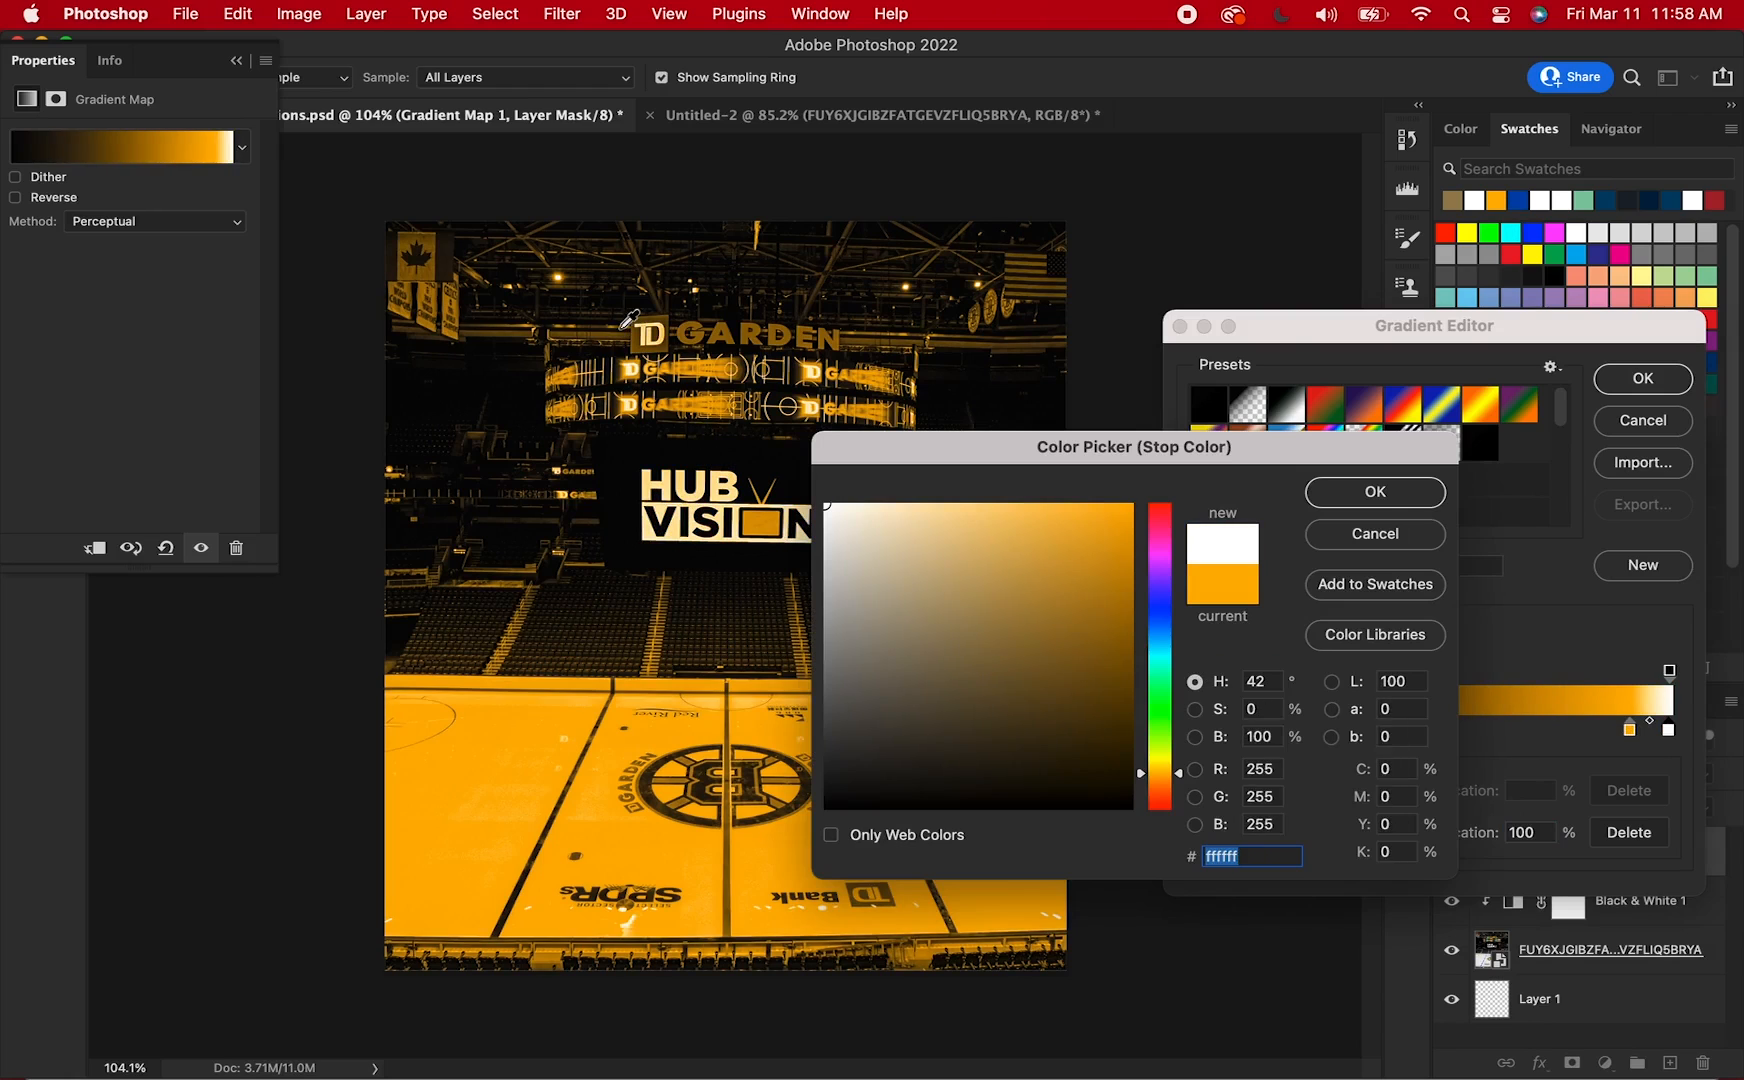
click(1386, 493)
drag(1628, 729, 1568, 730)
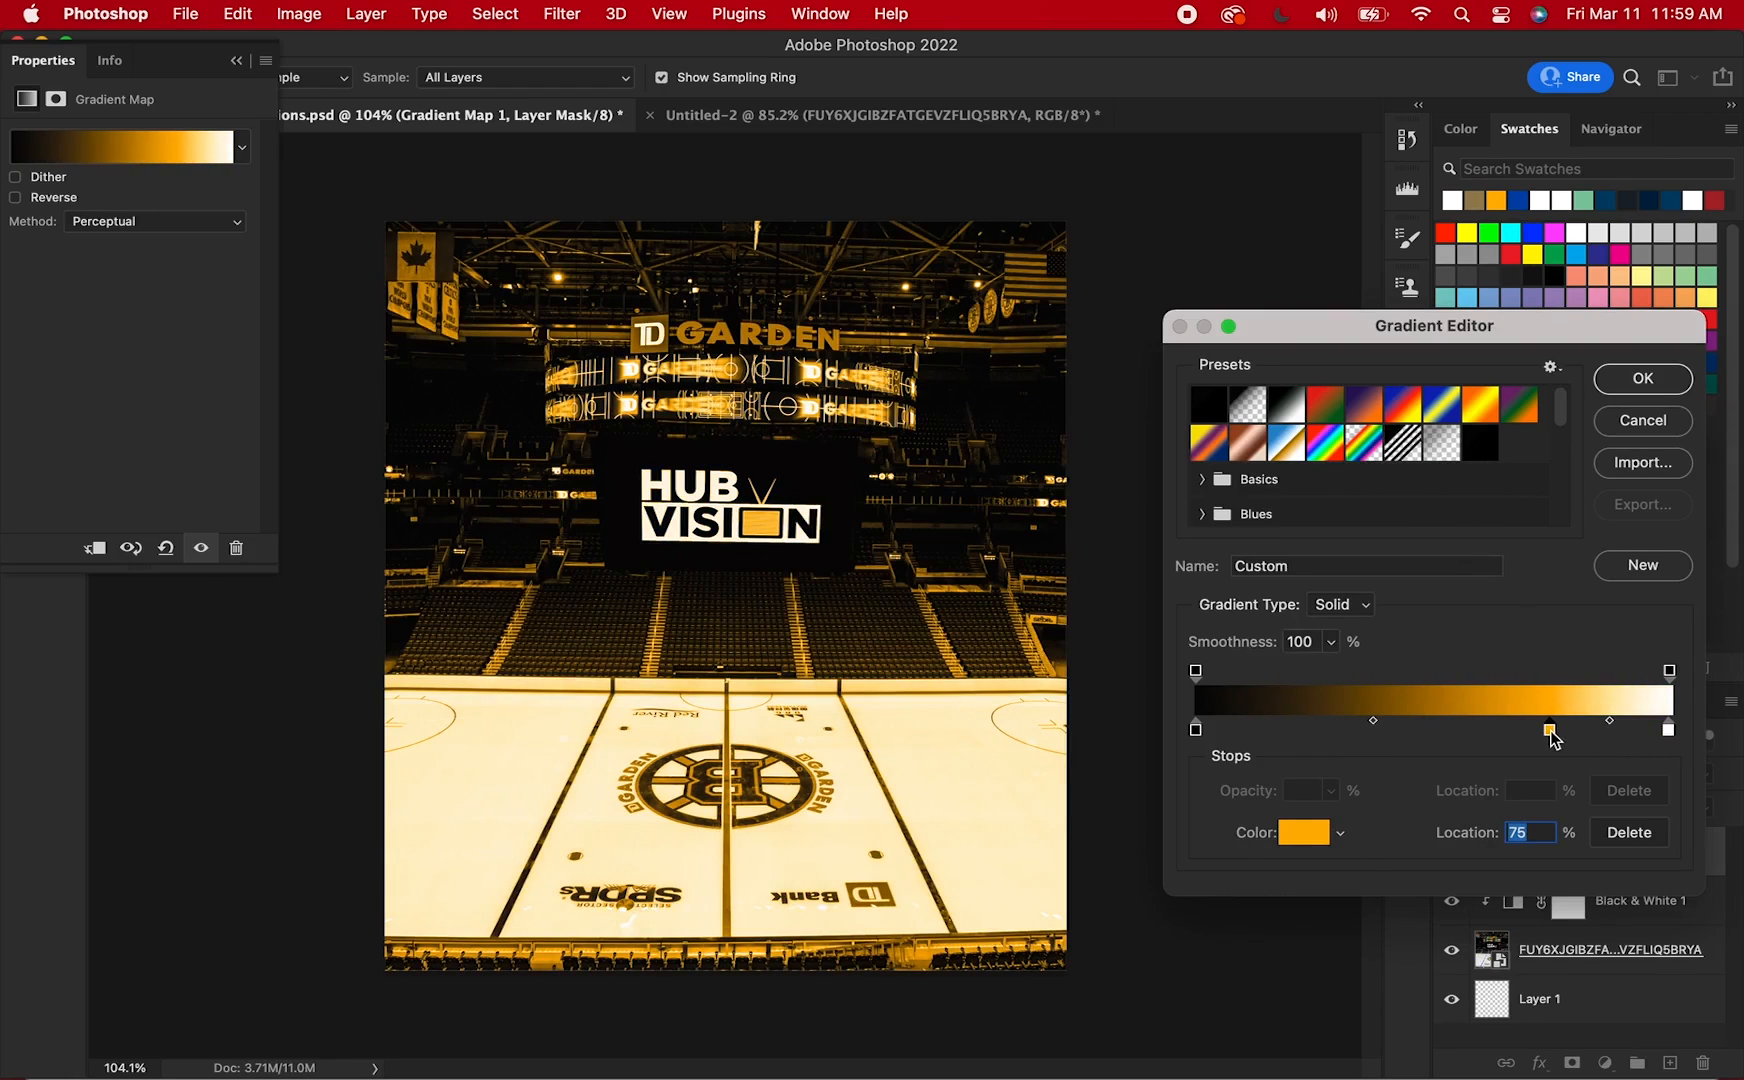
click(1643, 378)
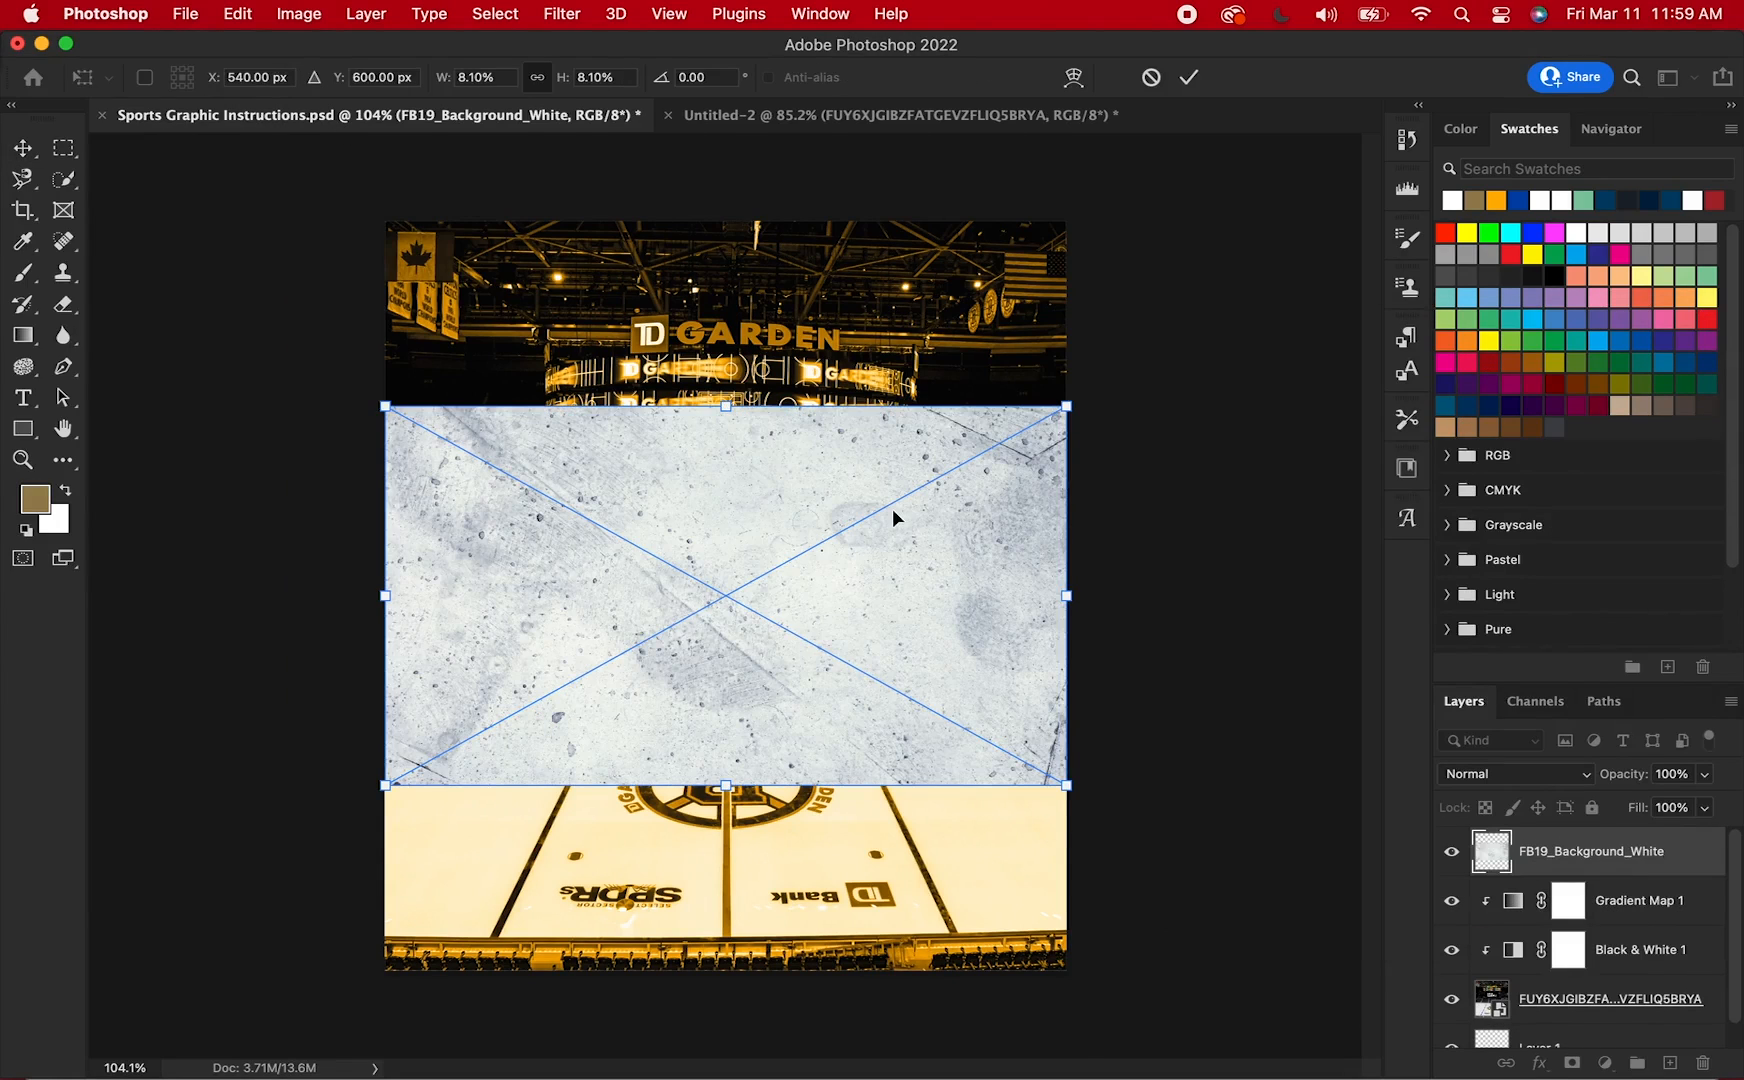
- Place the FB19_Background_White texture in the document and clip a copy of the Black & White adjustment to it
key(Return)
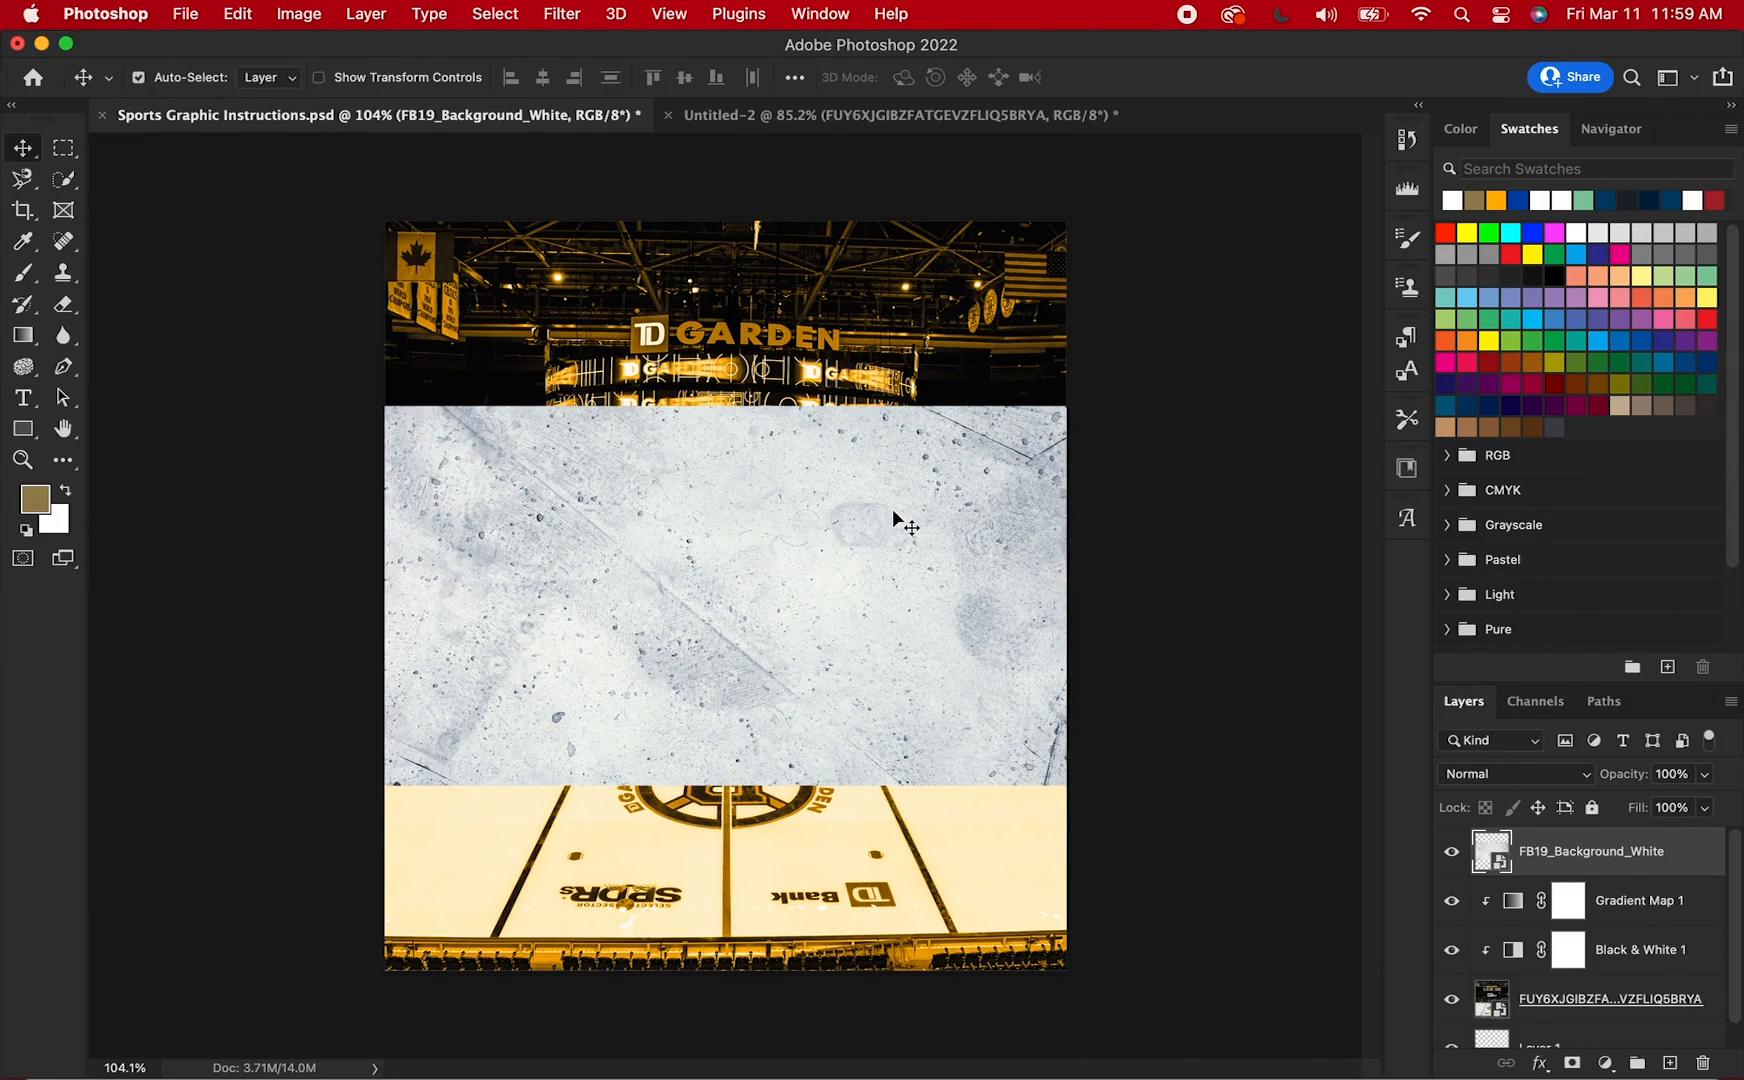
click(1657, 955)
drag(1641, 860, 1648, 846)
alt+click(1648, 873)
- Set the FB19_Background_White texture layer's blend mode to Screen
click(1688, 918)
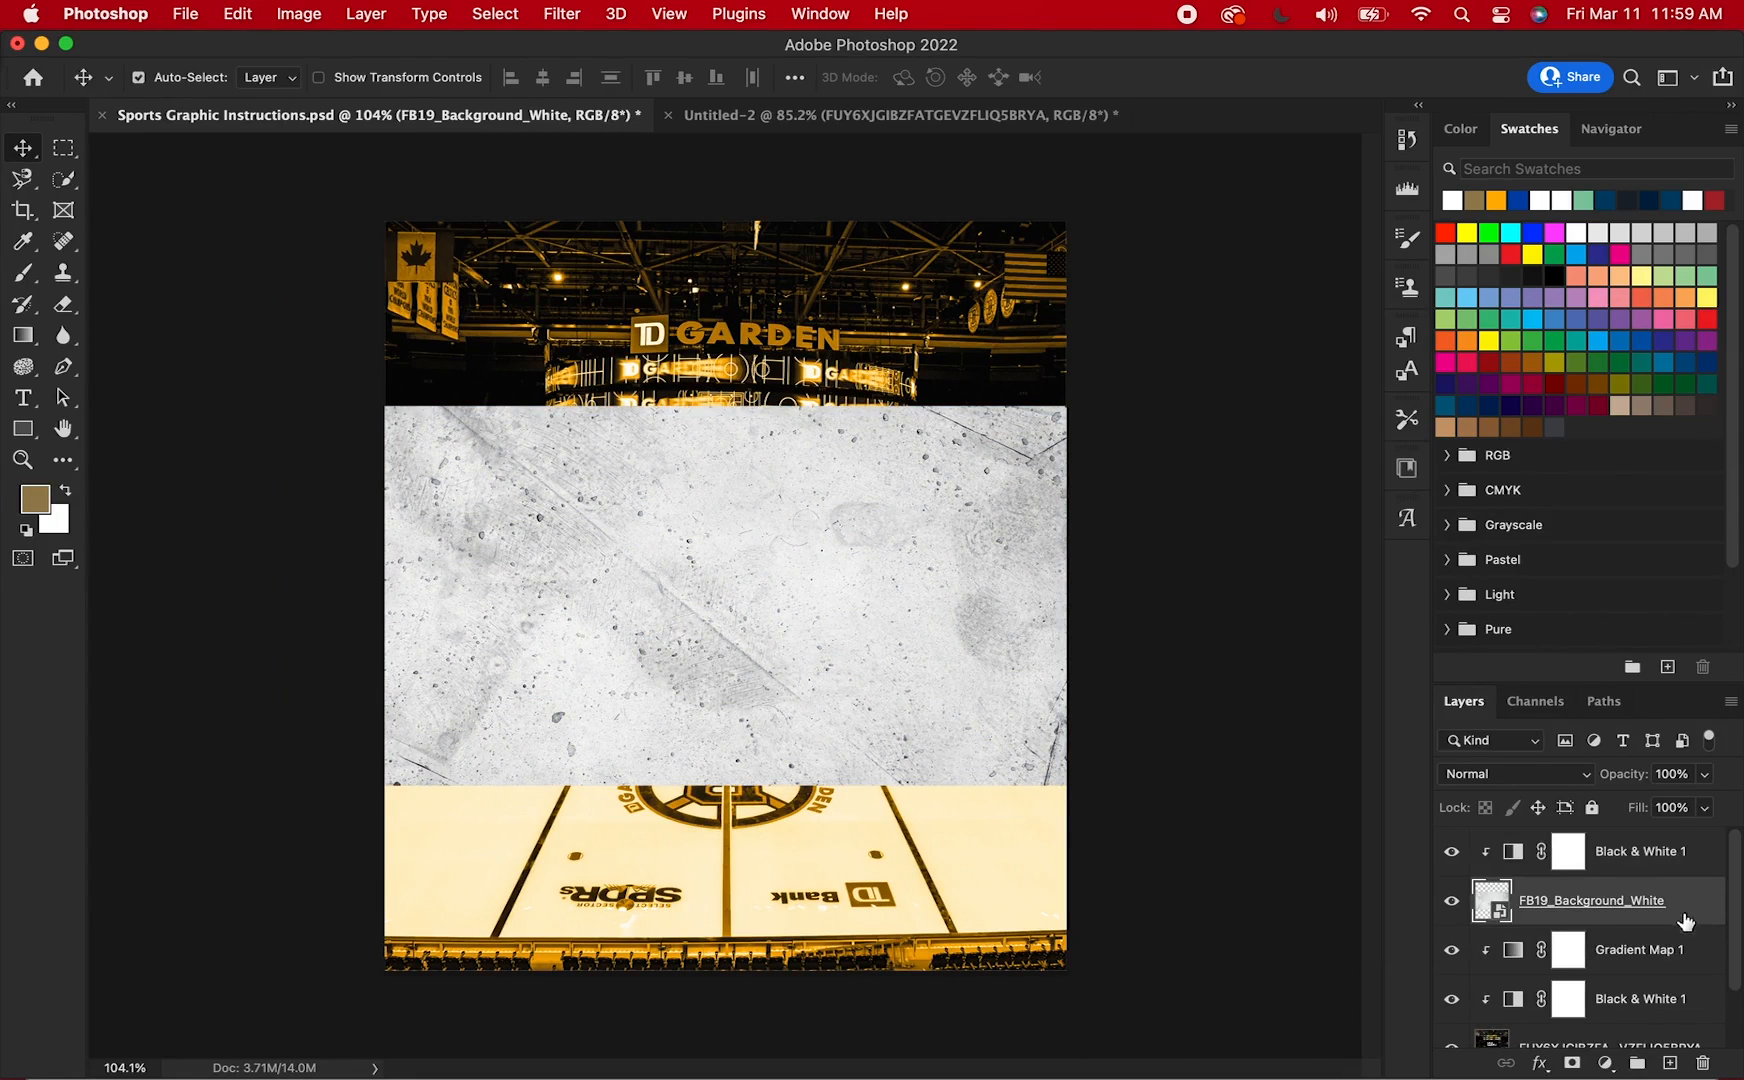
click(1560, 777)
click(1505, 977)
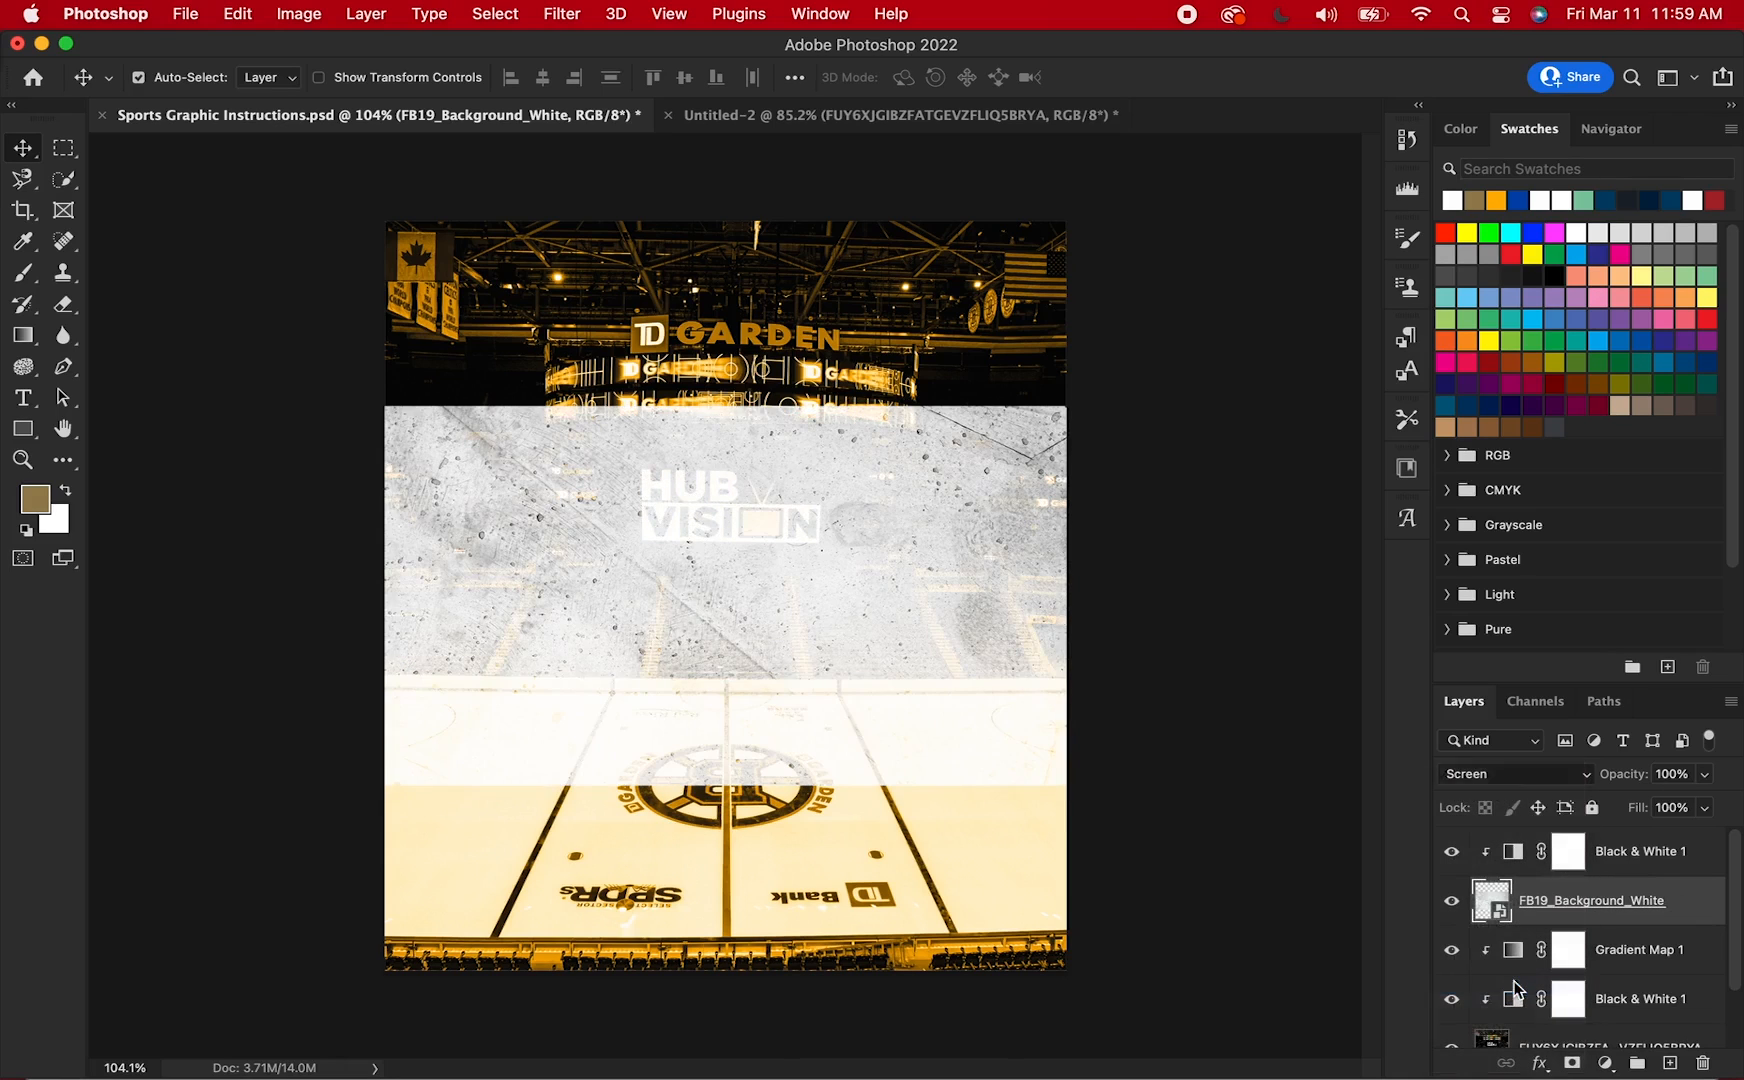
- Rotate the texture 90° clockwise, align it with the canvas's upper-left corner, and scale it to cover the whole canvas
key(super+t)
right_click(748, 574)
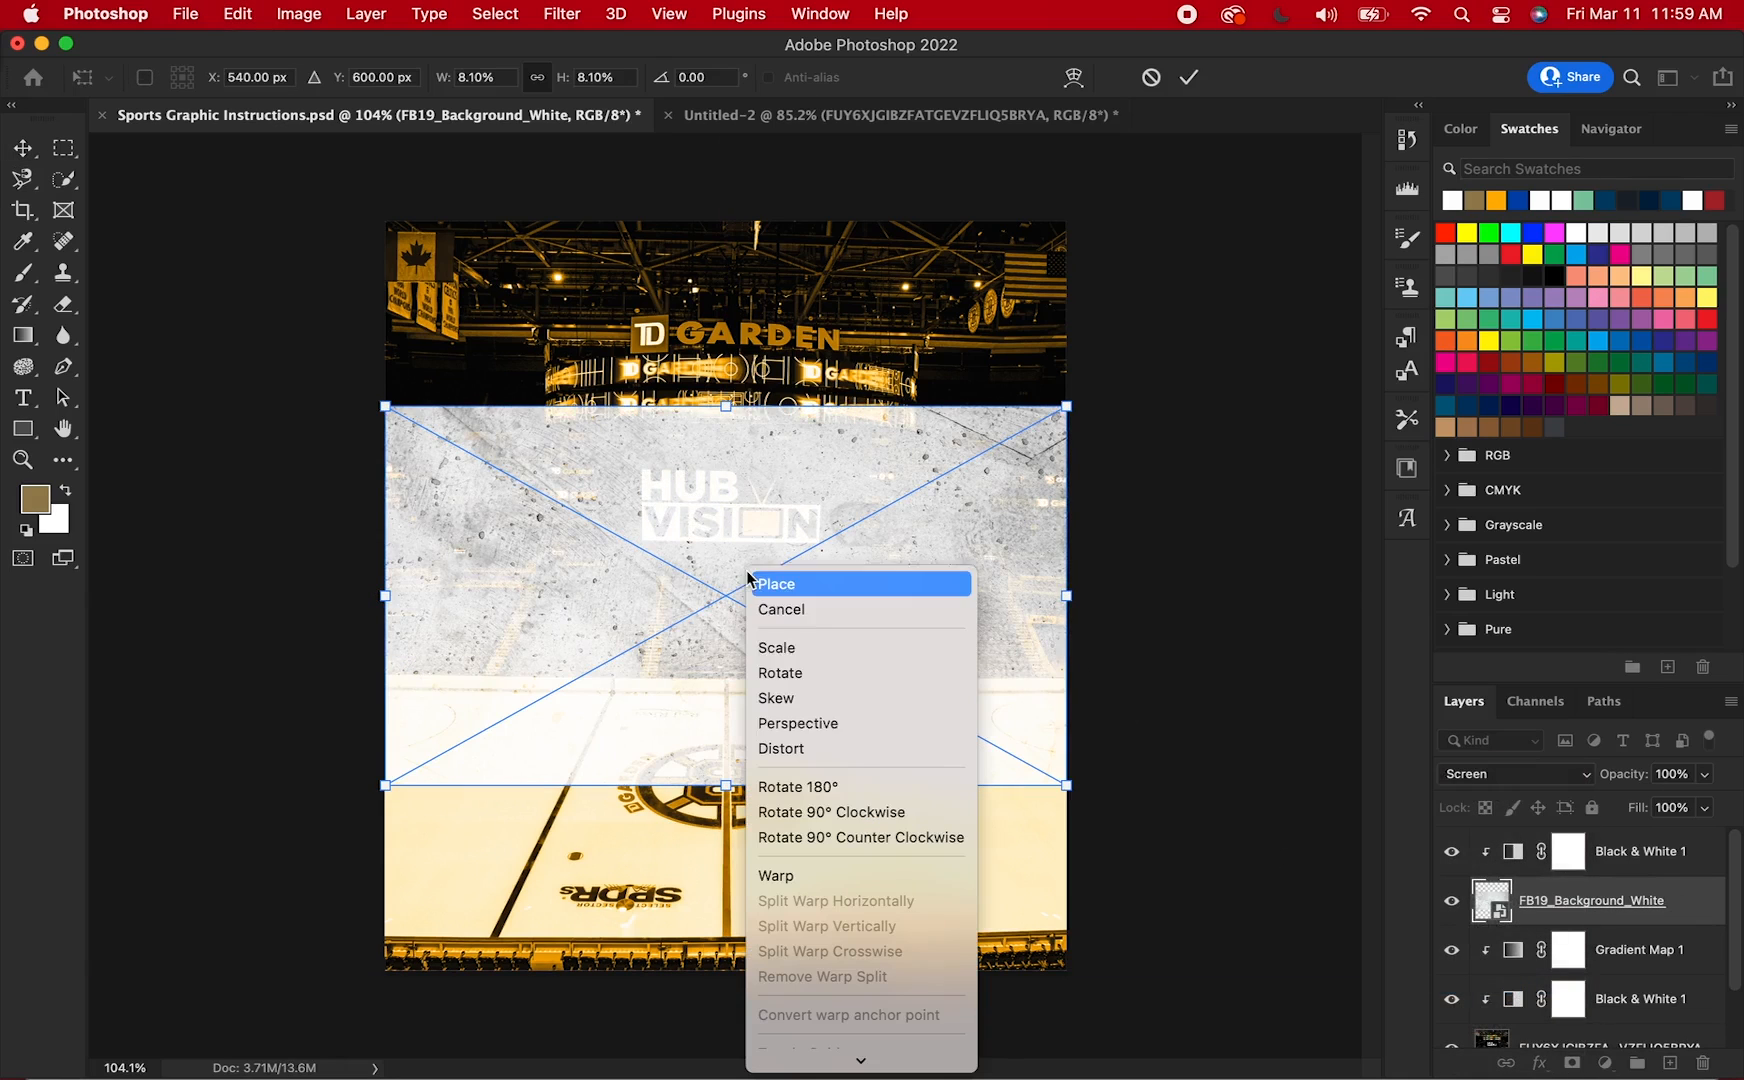
click(822, 816)
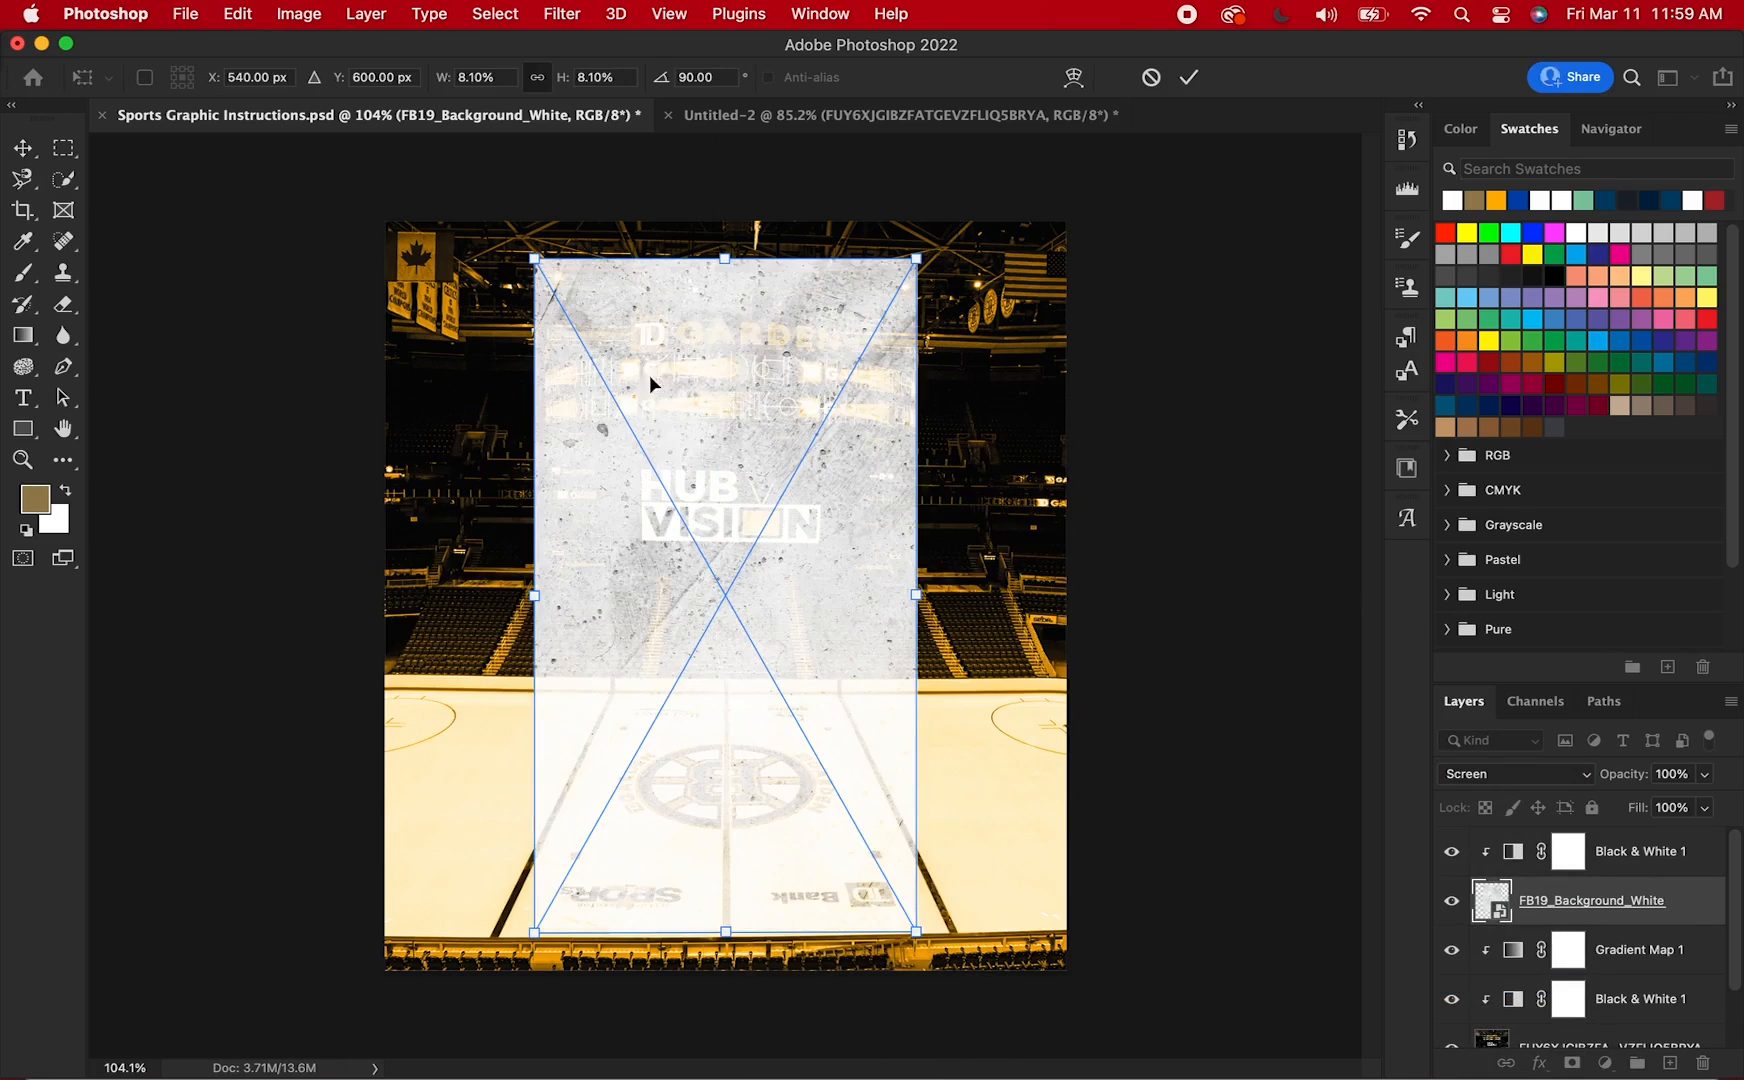
drag(659, 452, 534, 418)
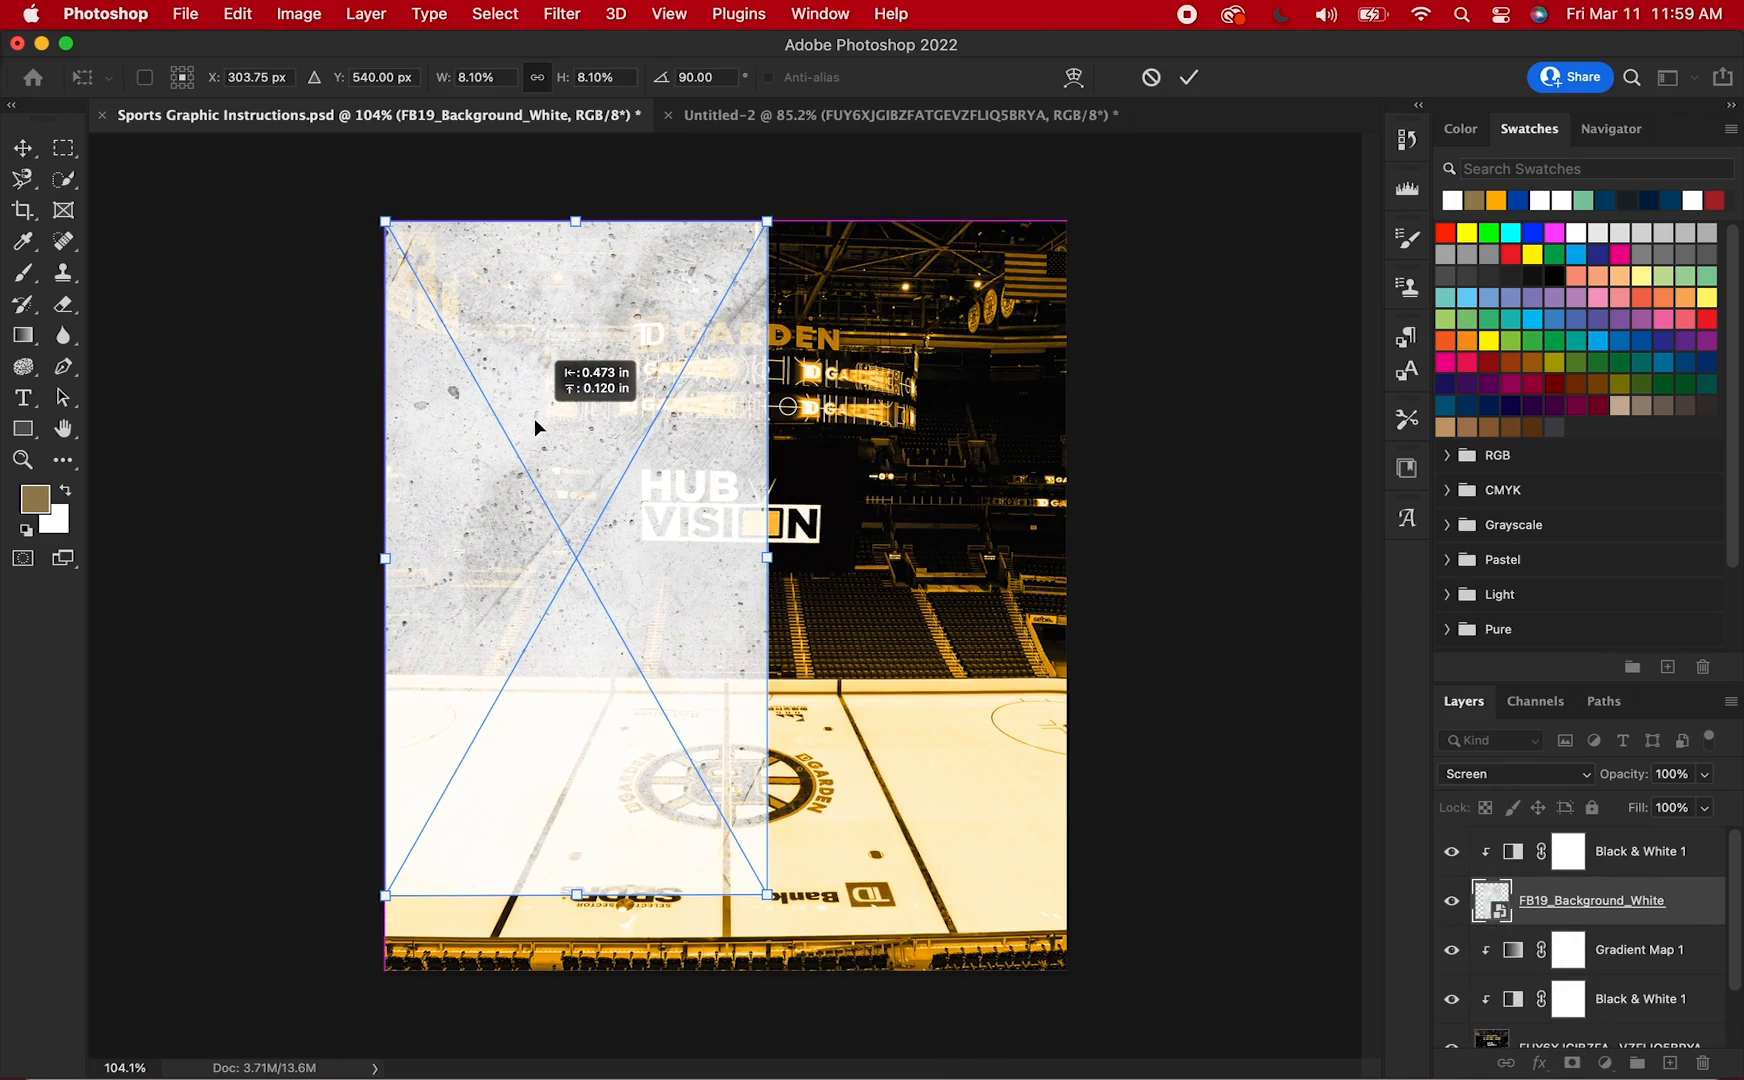
drag(767, 557, 1067, 576)
key(Return)
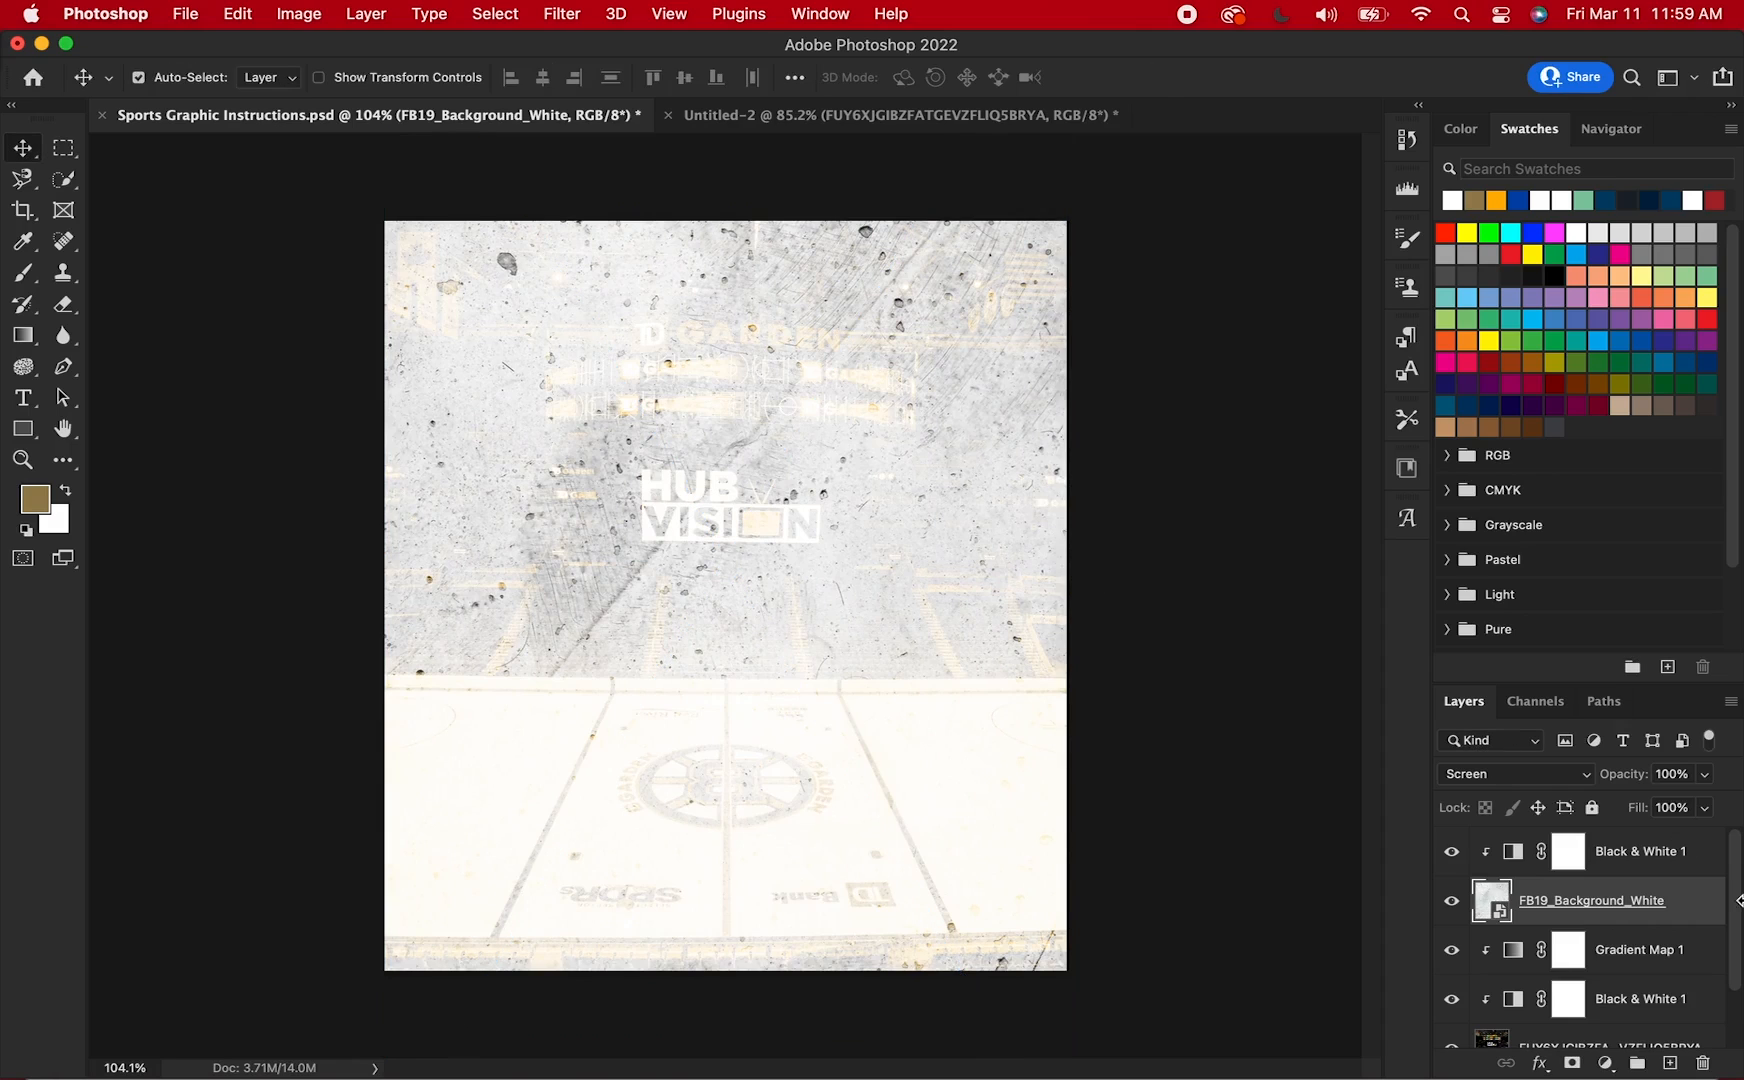
- Lower the opacity of the FB19_Background_White texture layer so the arena shows through
click(1705, 781)
drag(1679, 810, 1667, 808)
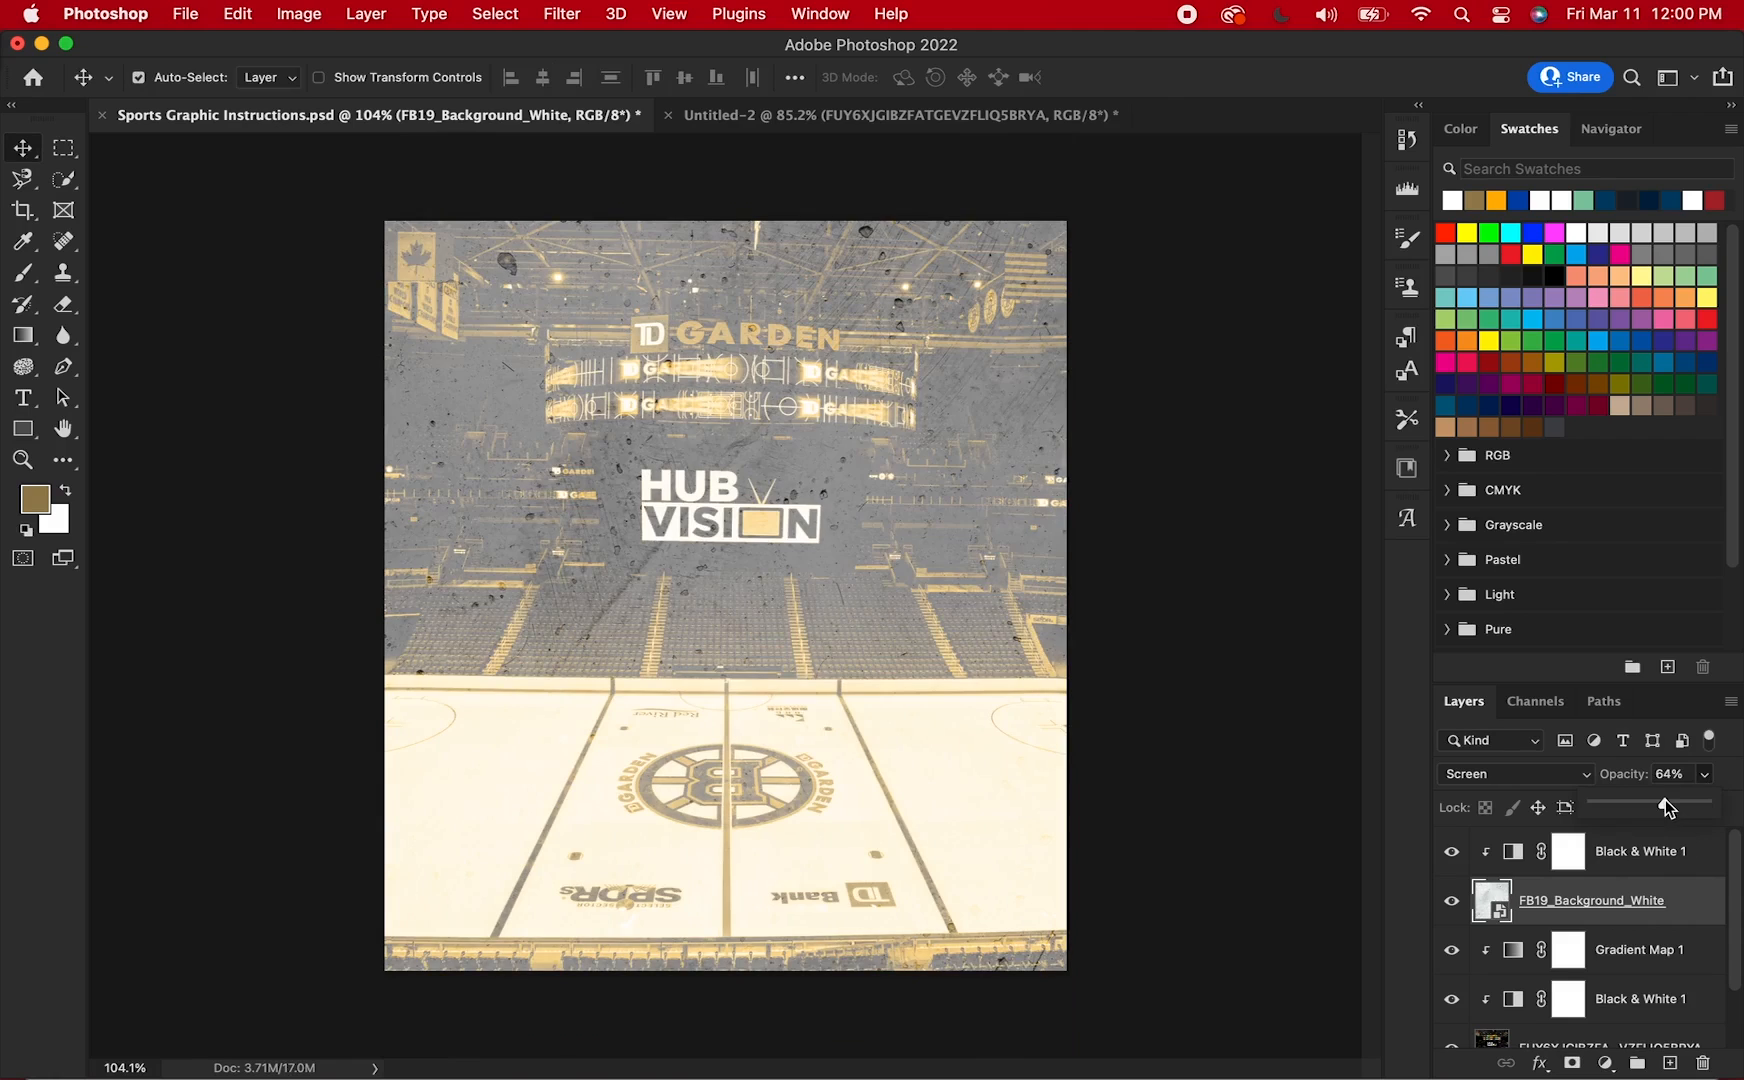
drag(1676, 800, 1684, 807)
- Duplicate the Gradient Map adjustment above the texture's Black & White adjustment and clip it to the texture layer
click(1655, 968)
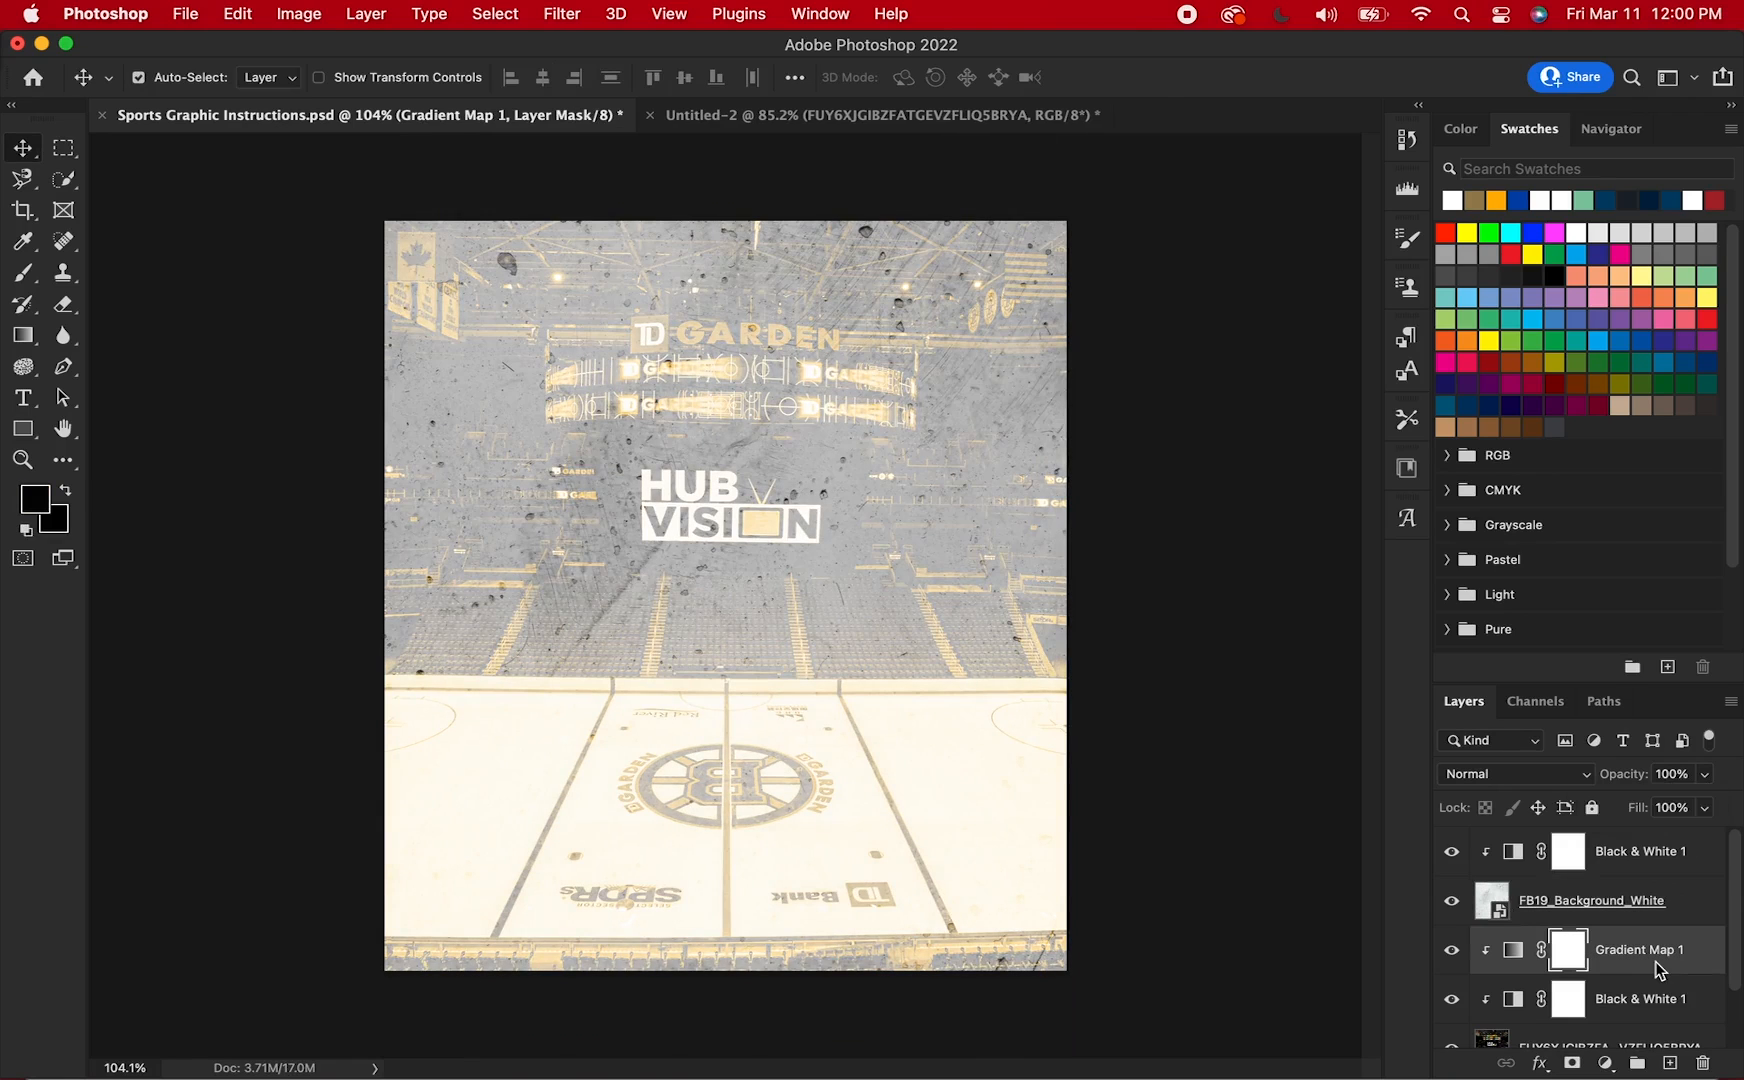
drag(1640, 846, 1632, 862)
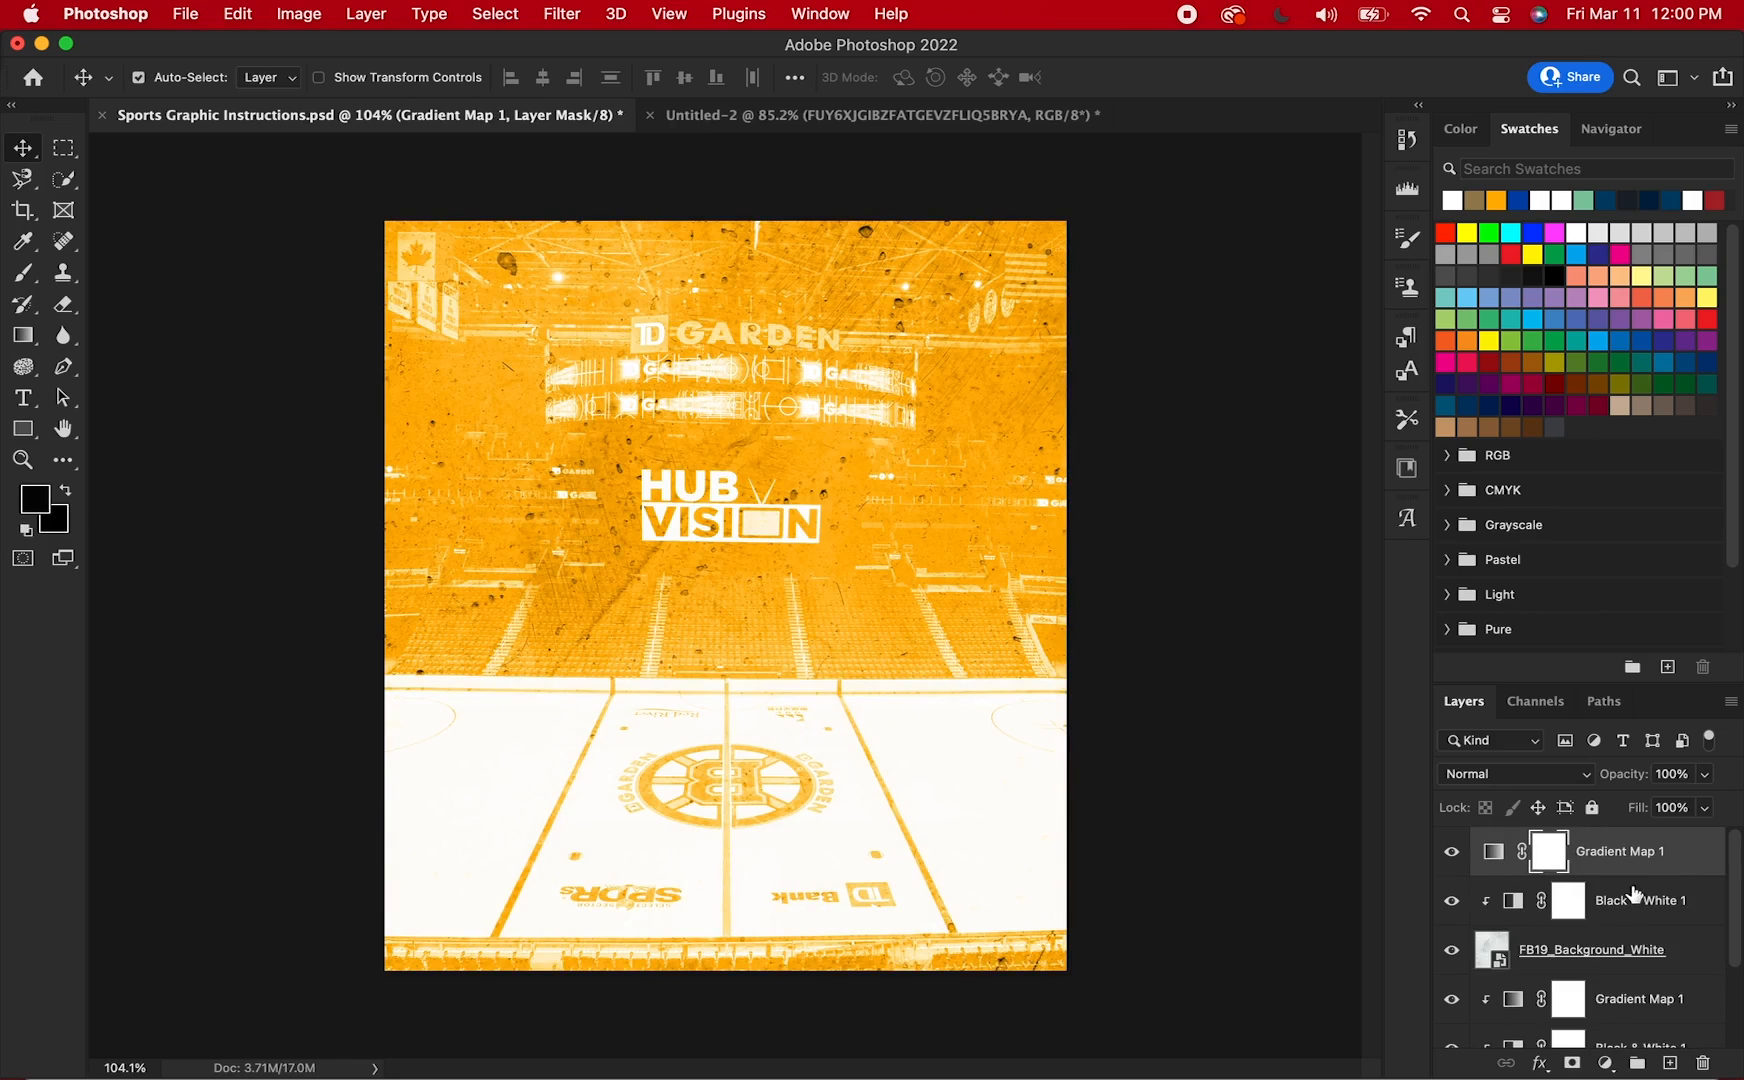
alt+click(1632, 870)
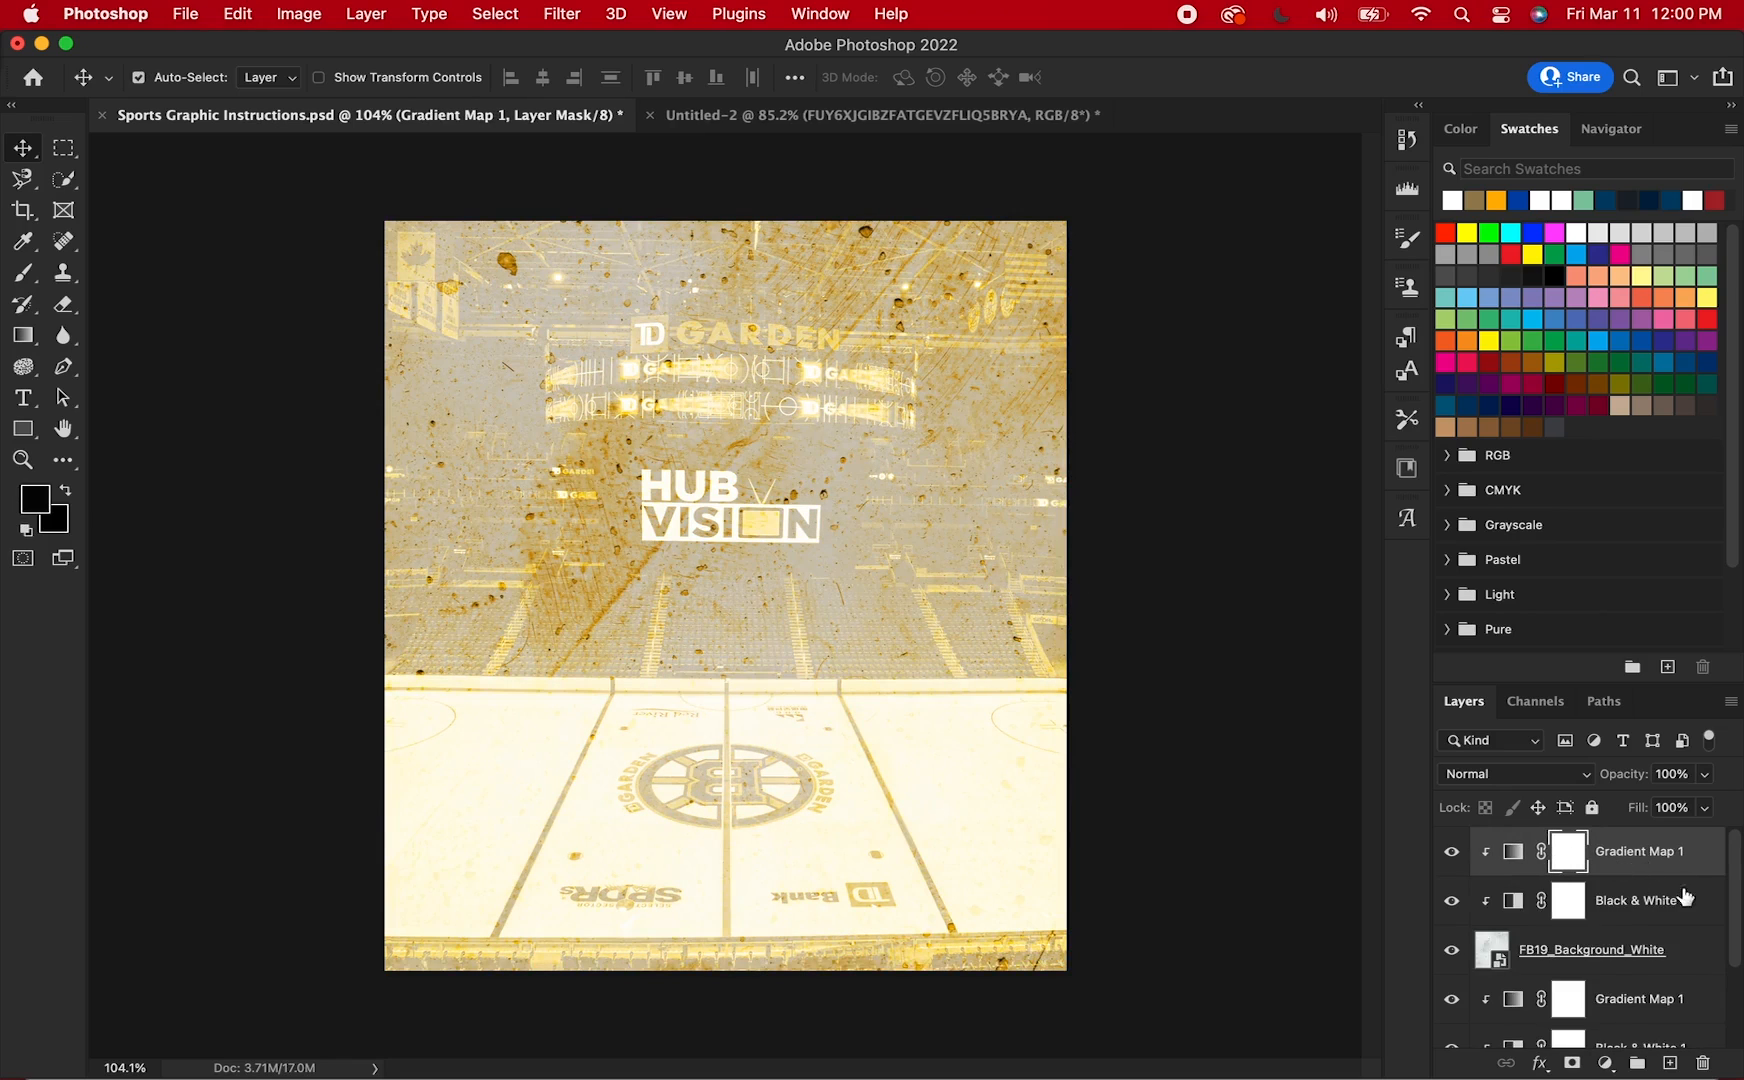
- Reduce the texture layer's opacity a little further to bring back the arena's contrast
click(1687, 948)
click(1704, 775)
drag(1690, 806, 1686, 810)
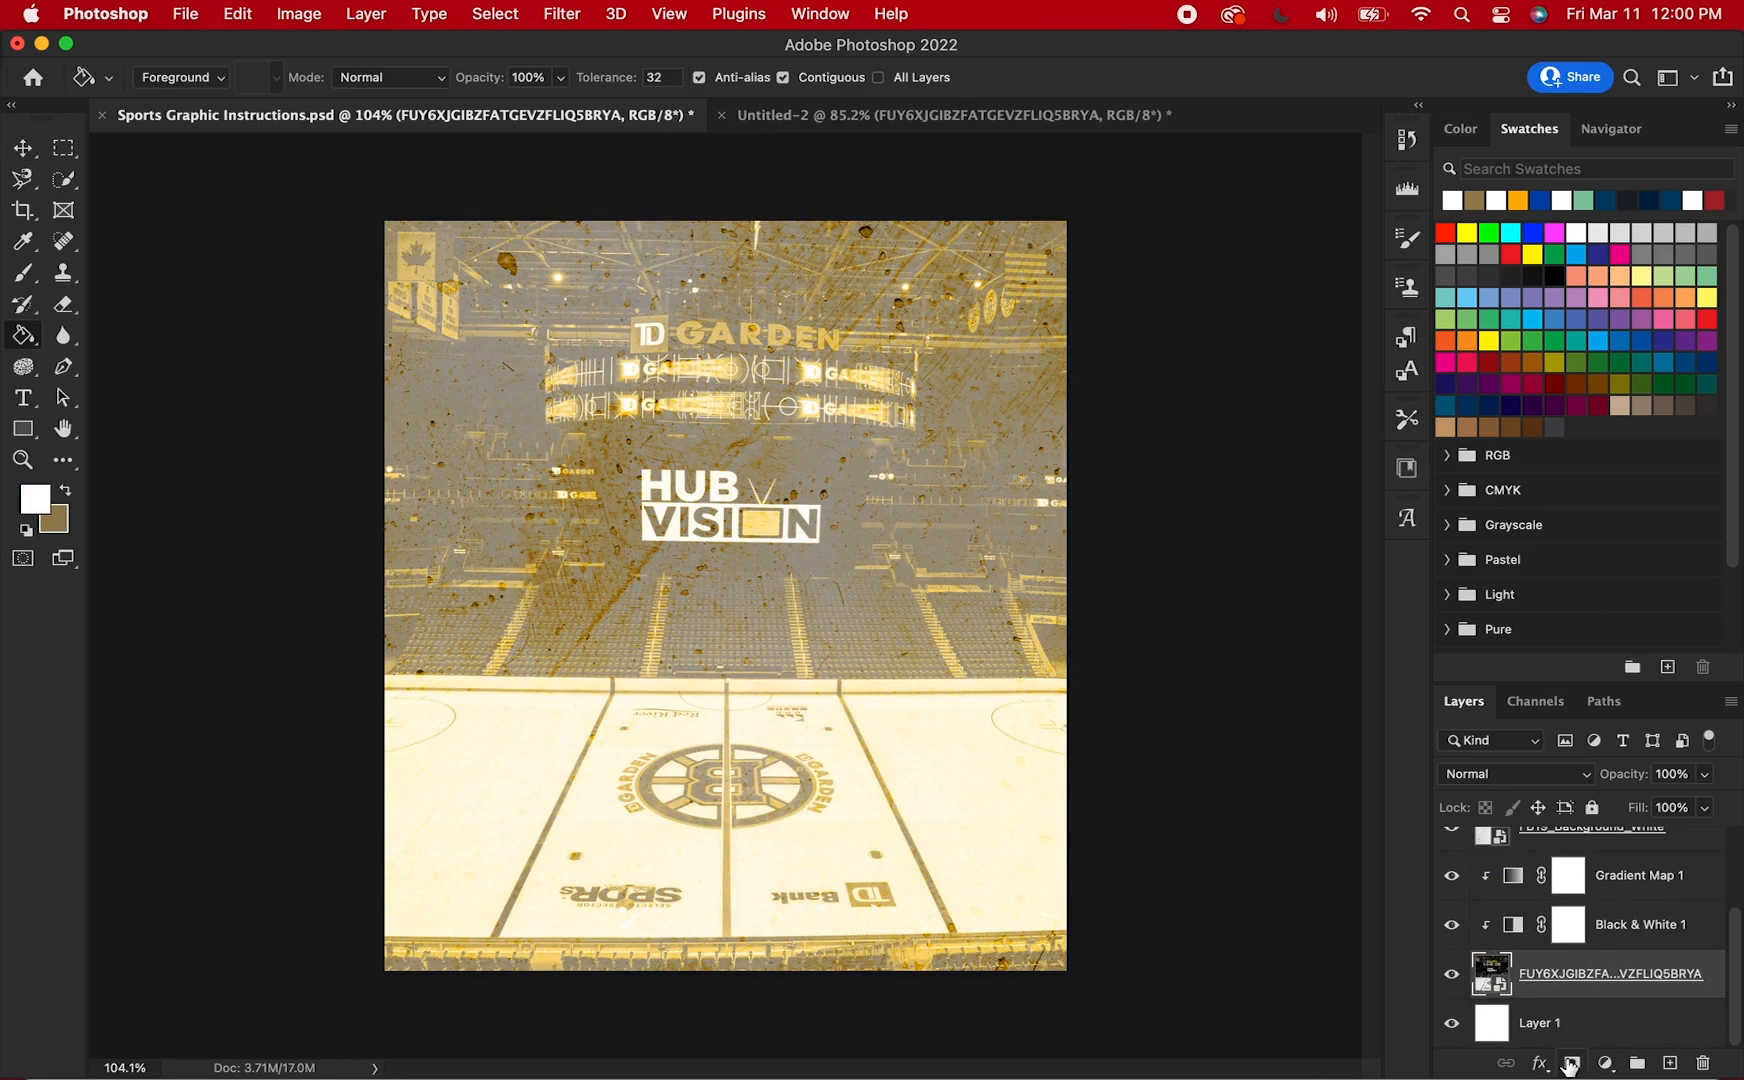
- Mask the arena photo layer and fade its lower part into white with upward black-to-transparent gradients
right_click(24, 348)
click(100, 334)
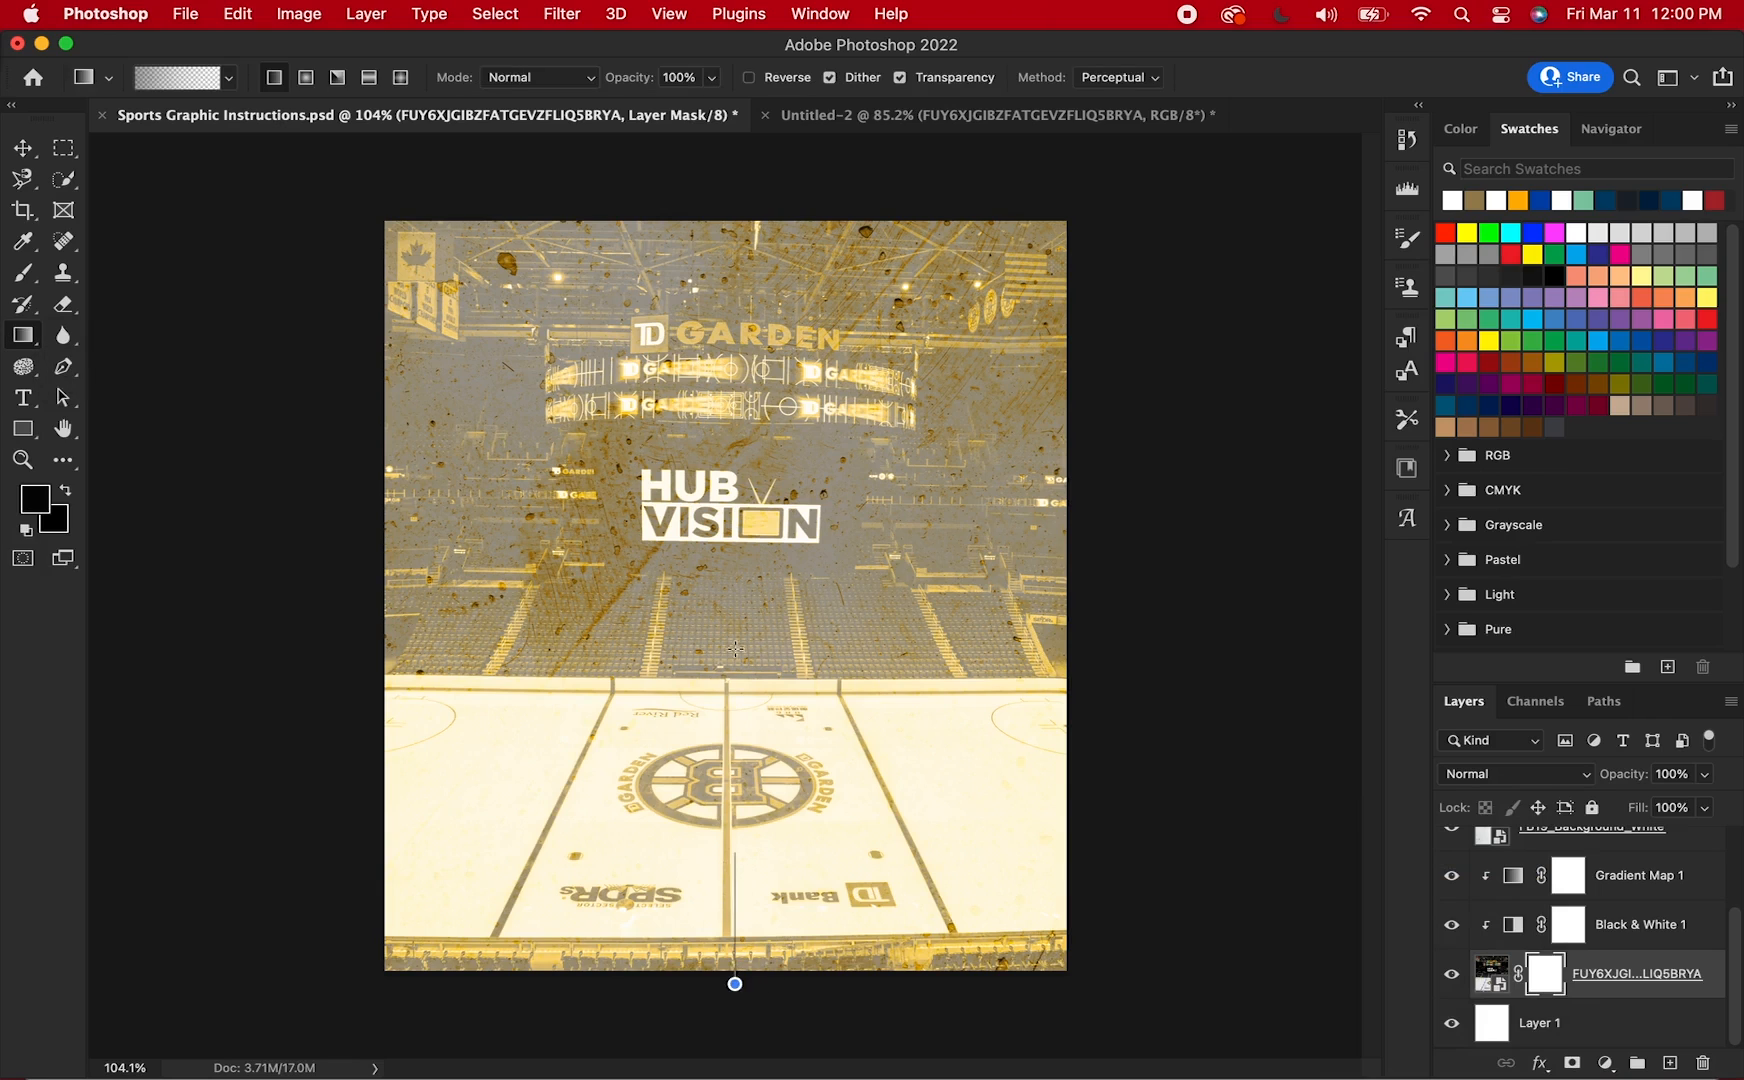
drag(740, 759, 747, 963)
drag(746, 609, 746, 612)
drag(737, 966, 732, 500)
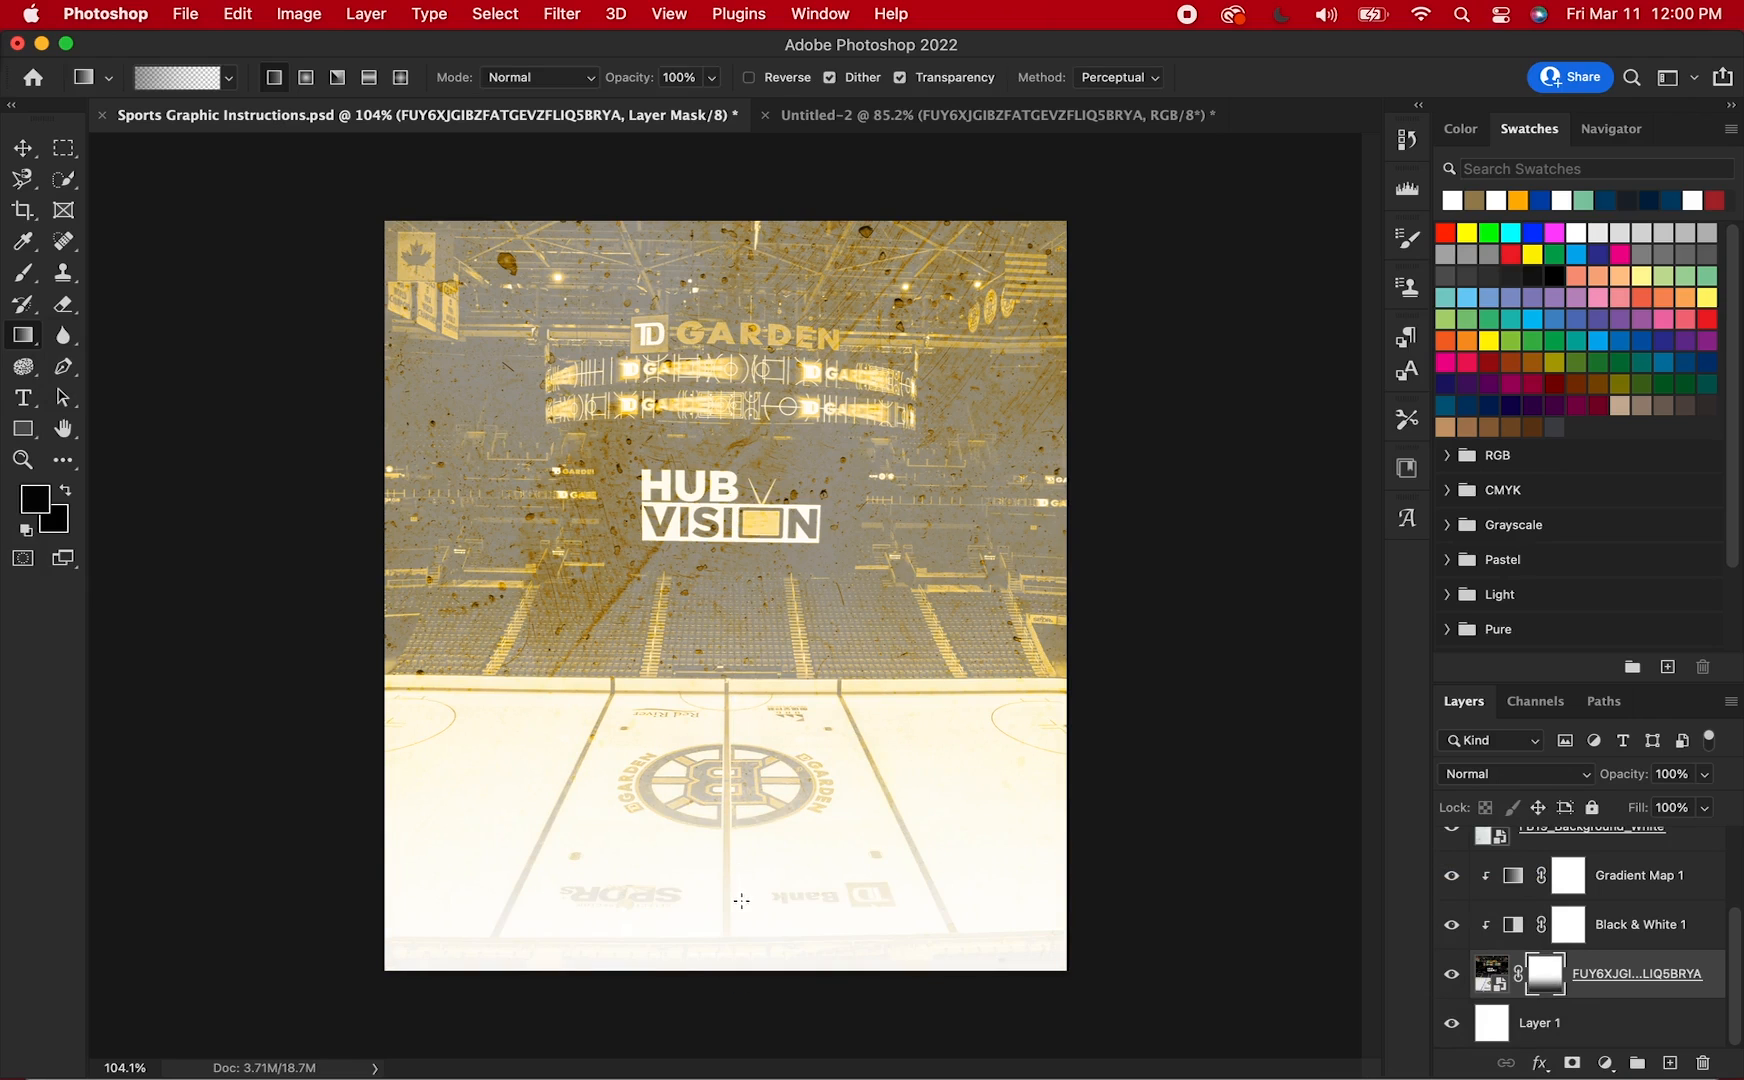
drag(735, 745, 735, 485)
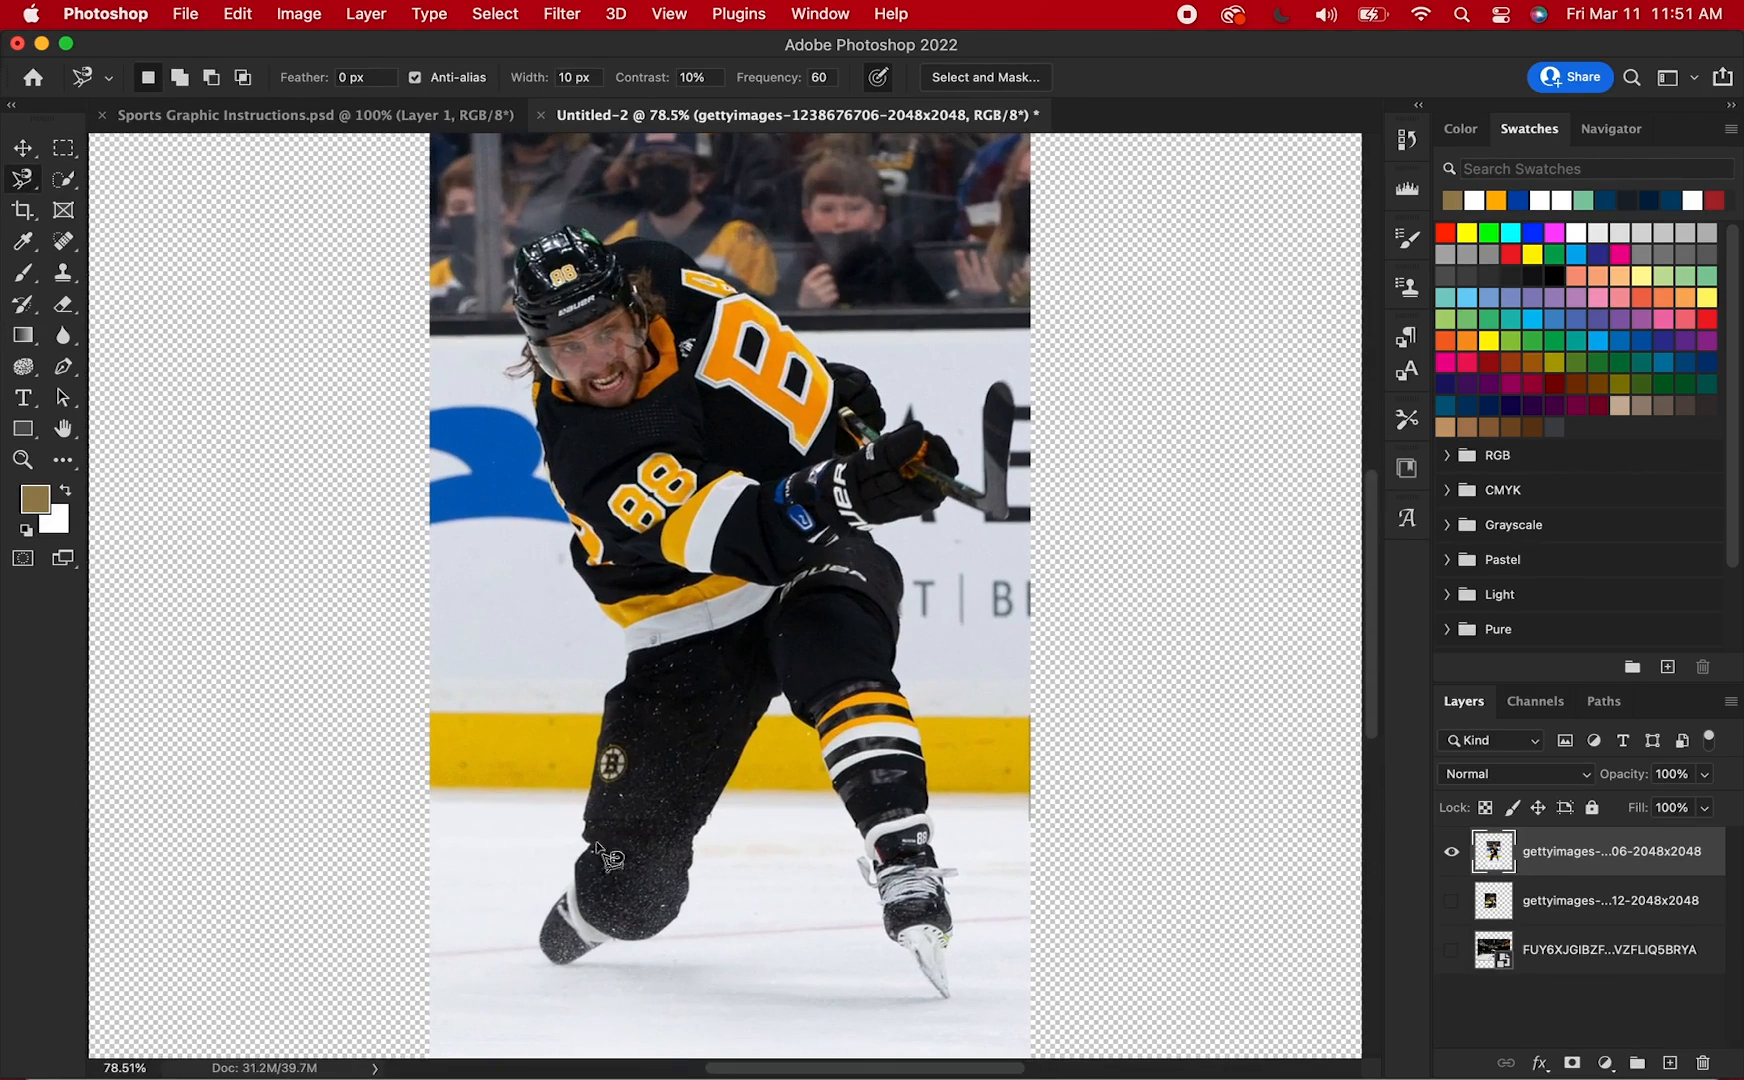
- In the Untitled-2 document, trace the shooting hockey player with the Magnetic Lasso tool and check the selection's edges
click(548, 955)
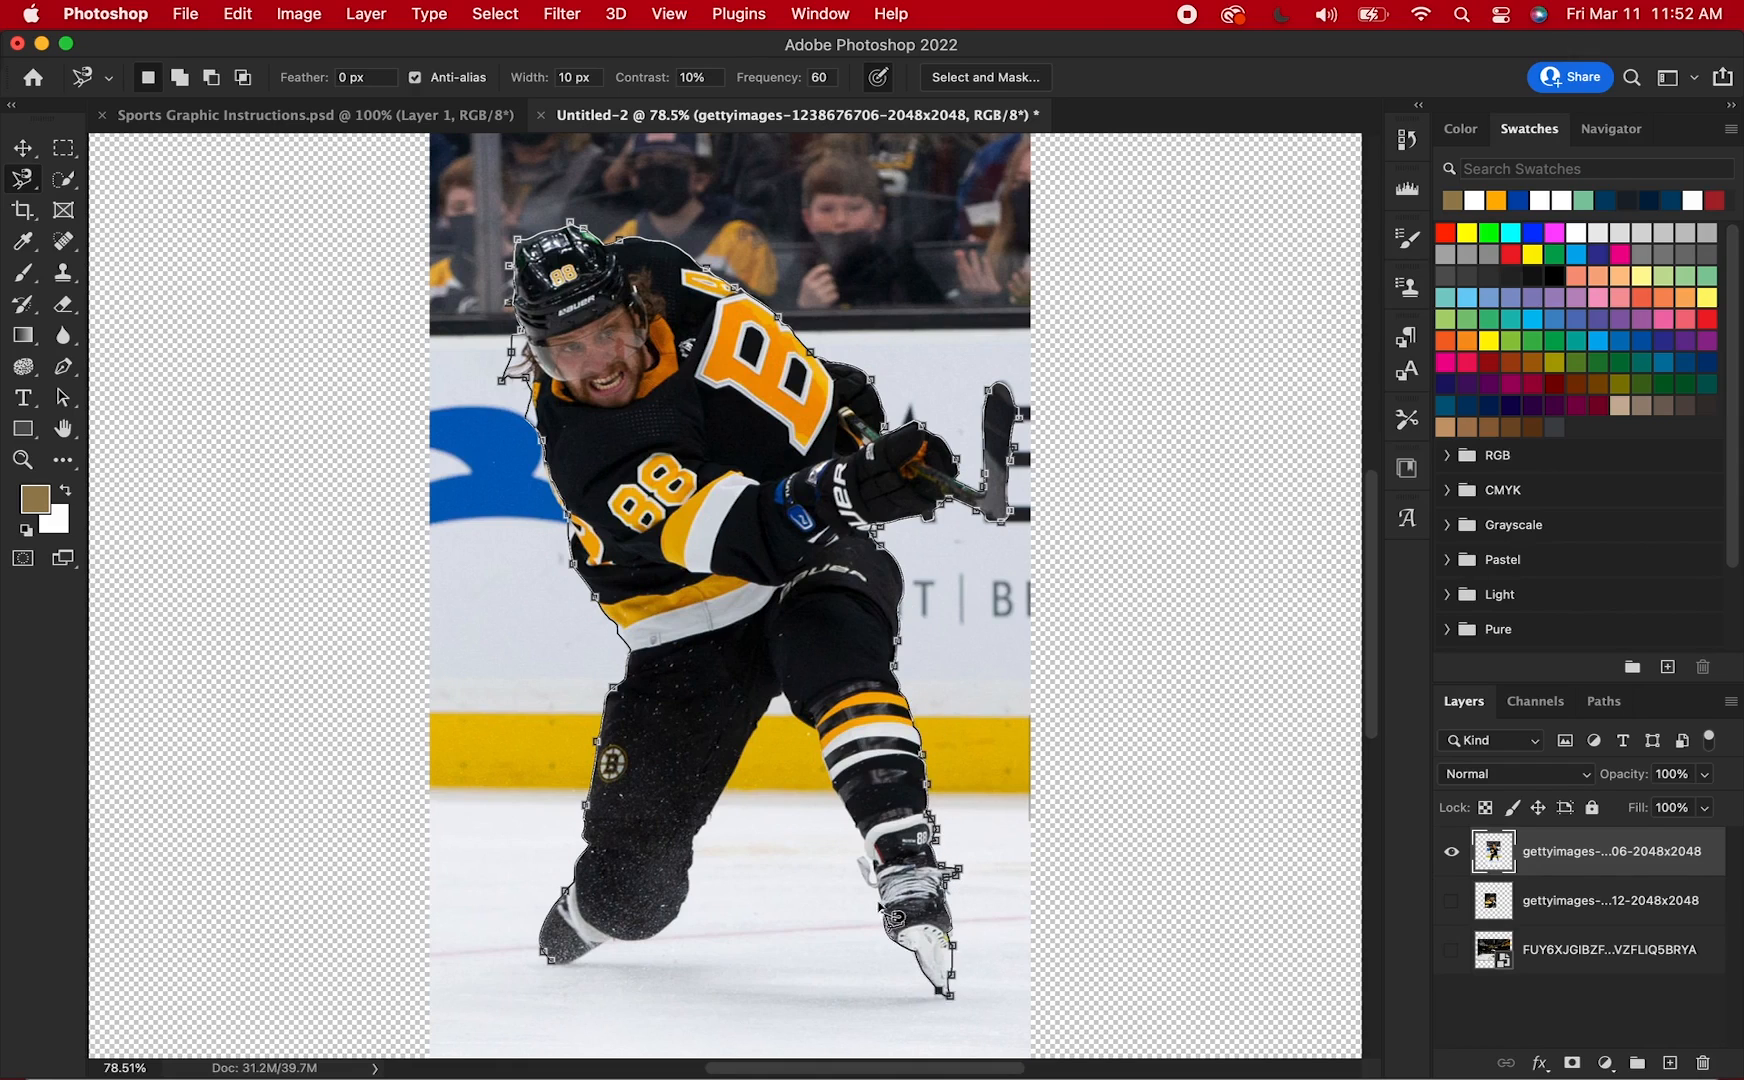
click(552, 962)
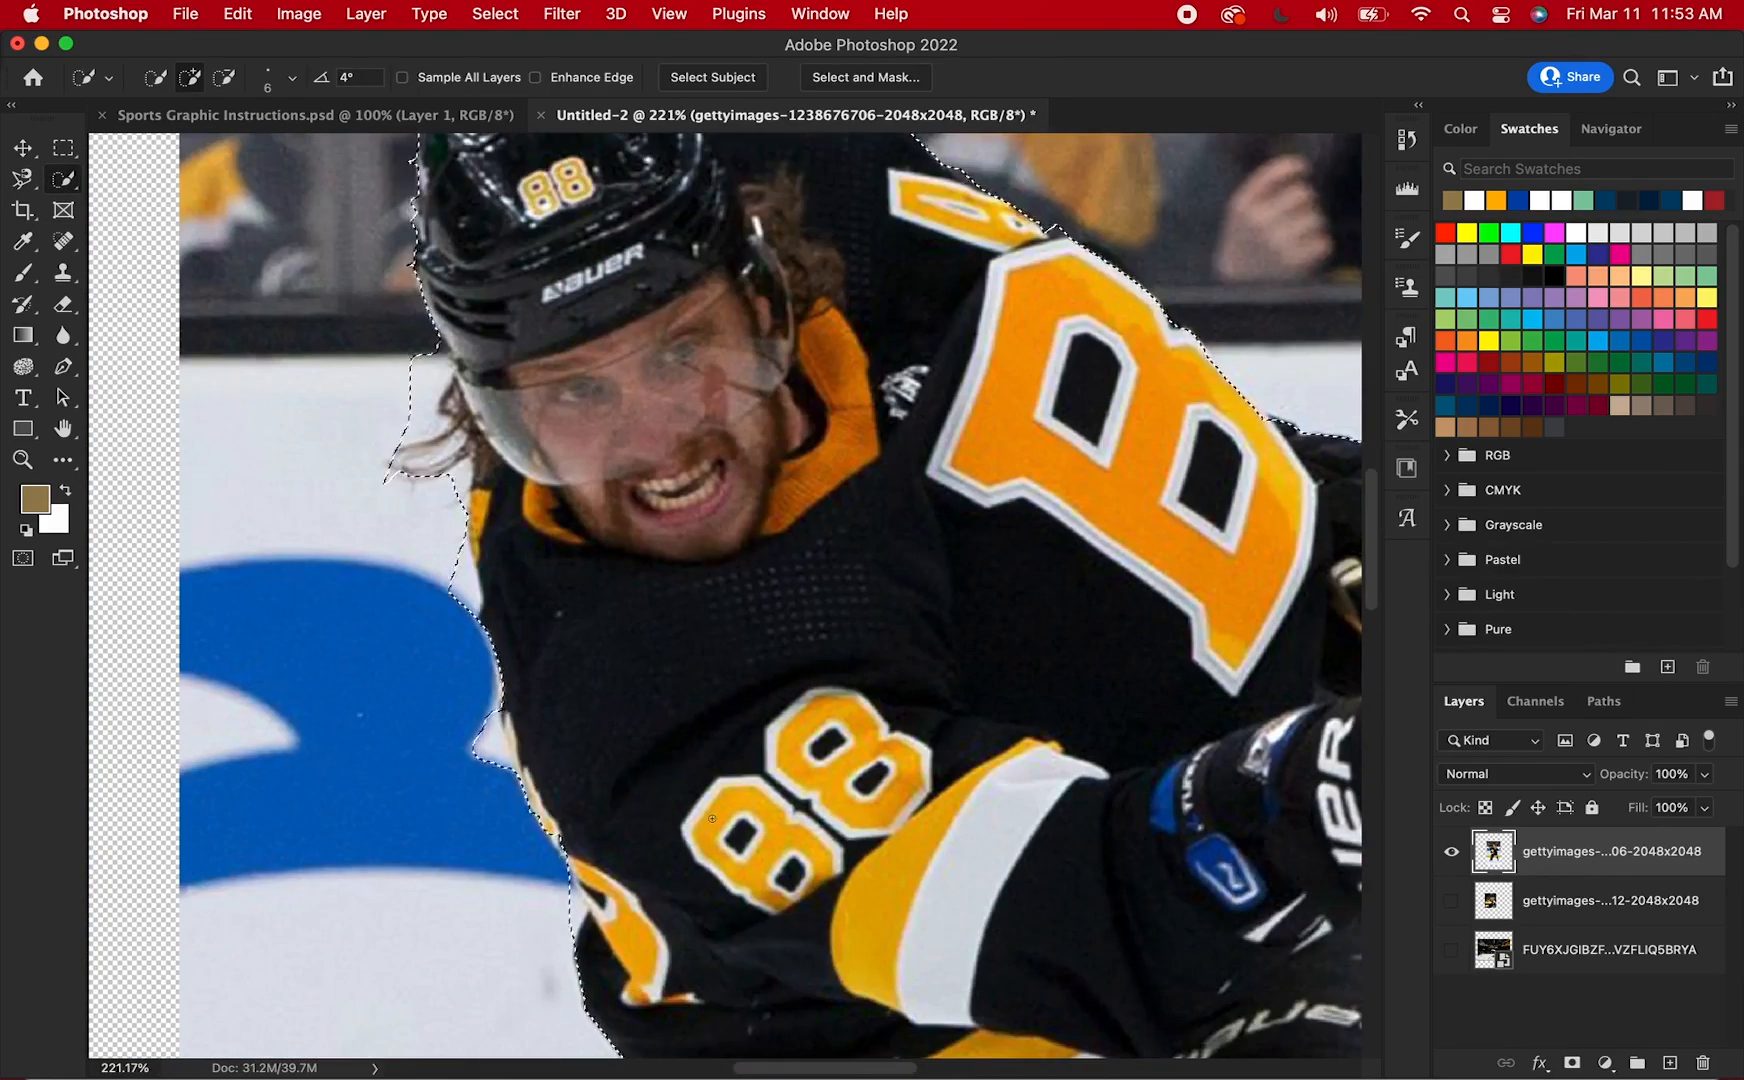
scroll(682, 594, down, 15)
scroll(682, 594, right, 5)
scroll(682, 594, down, 4)
scroll(682, 594, right, 1)
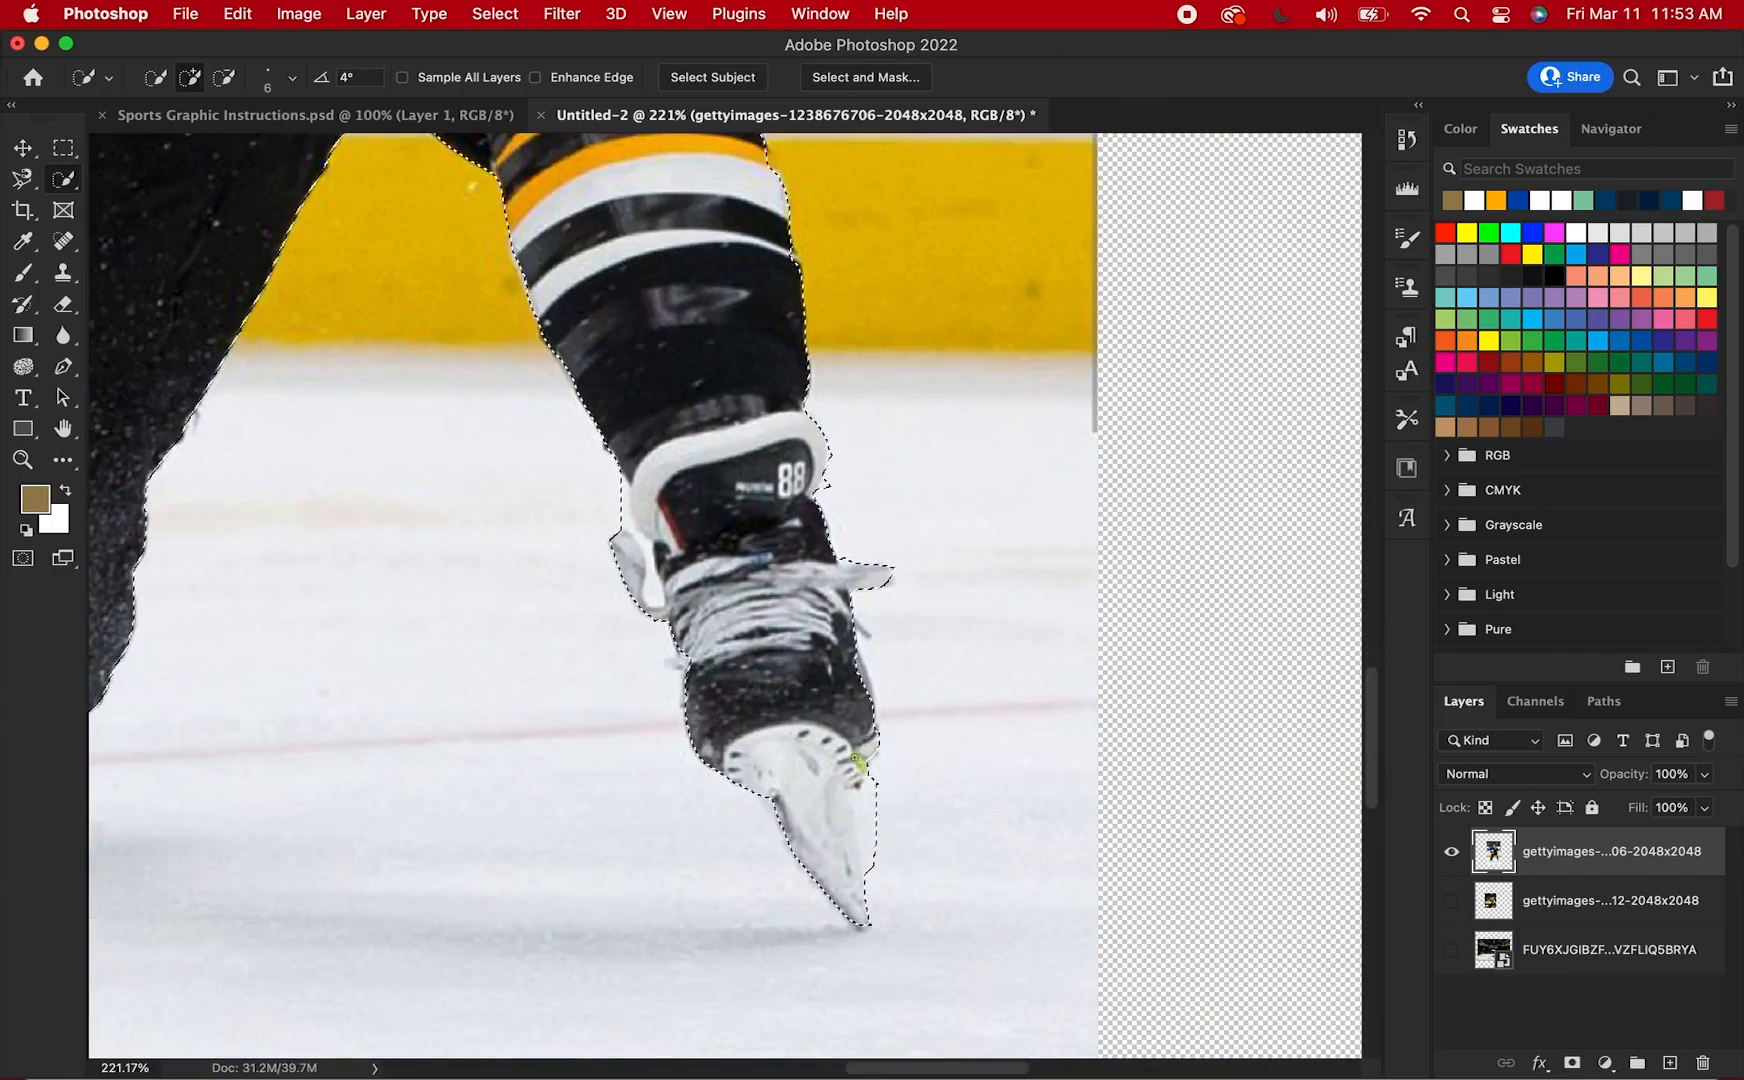
scroll(682, 594, up, 18)
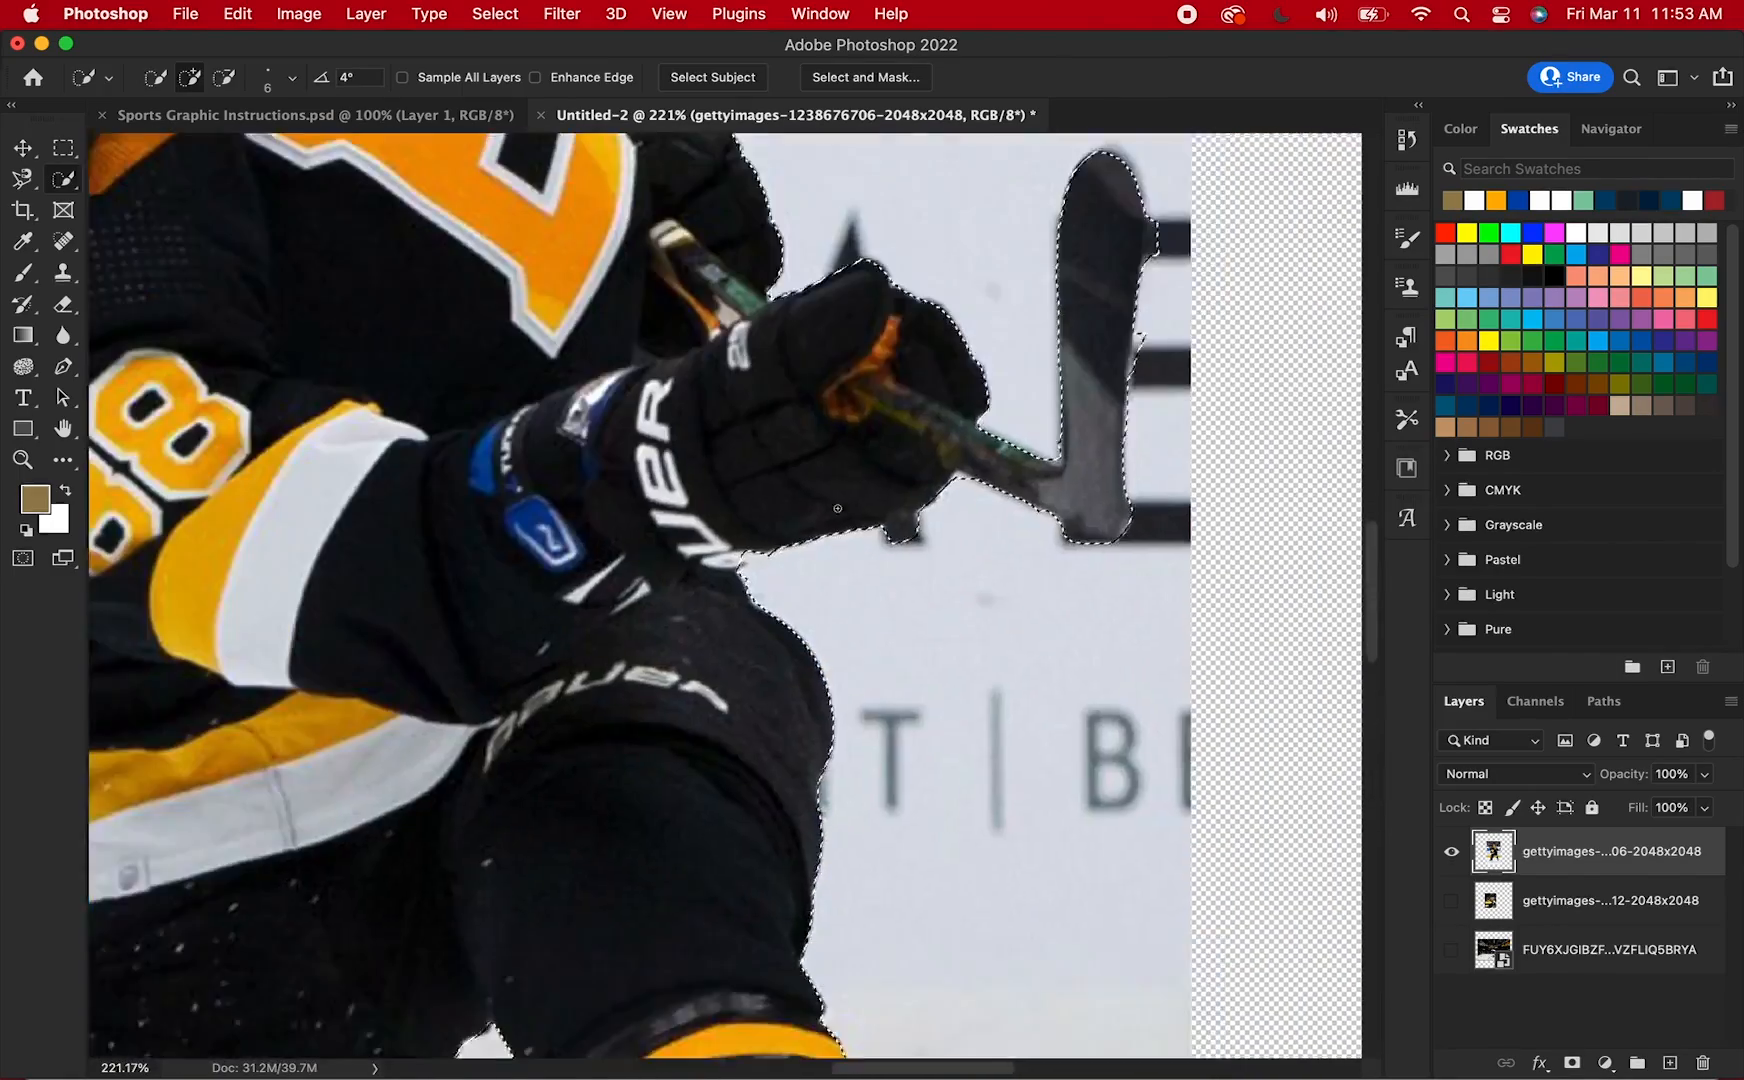
scroll(682, 594, left, 8)
scroll(592, 290, down, 10)
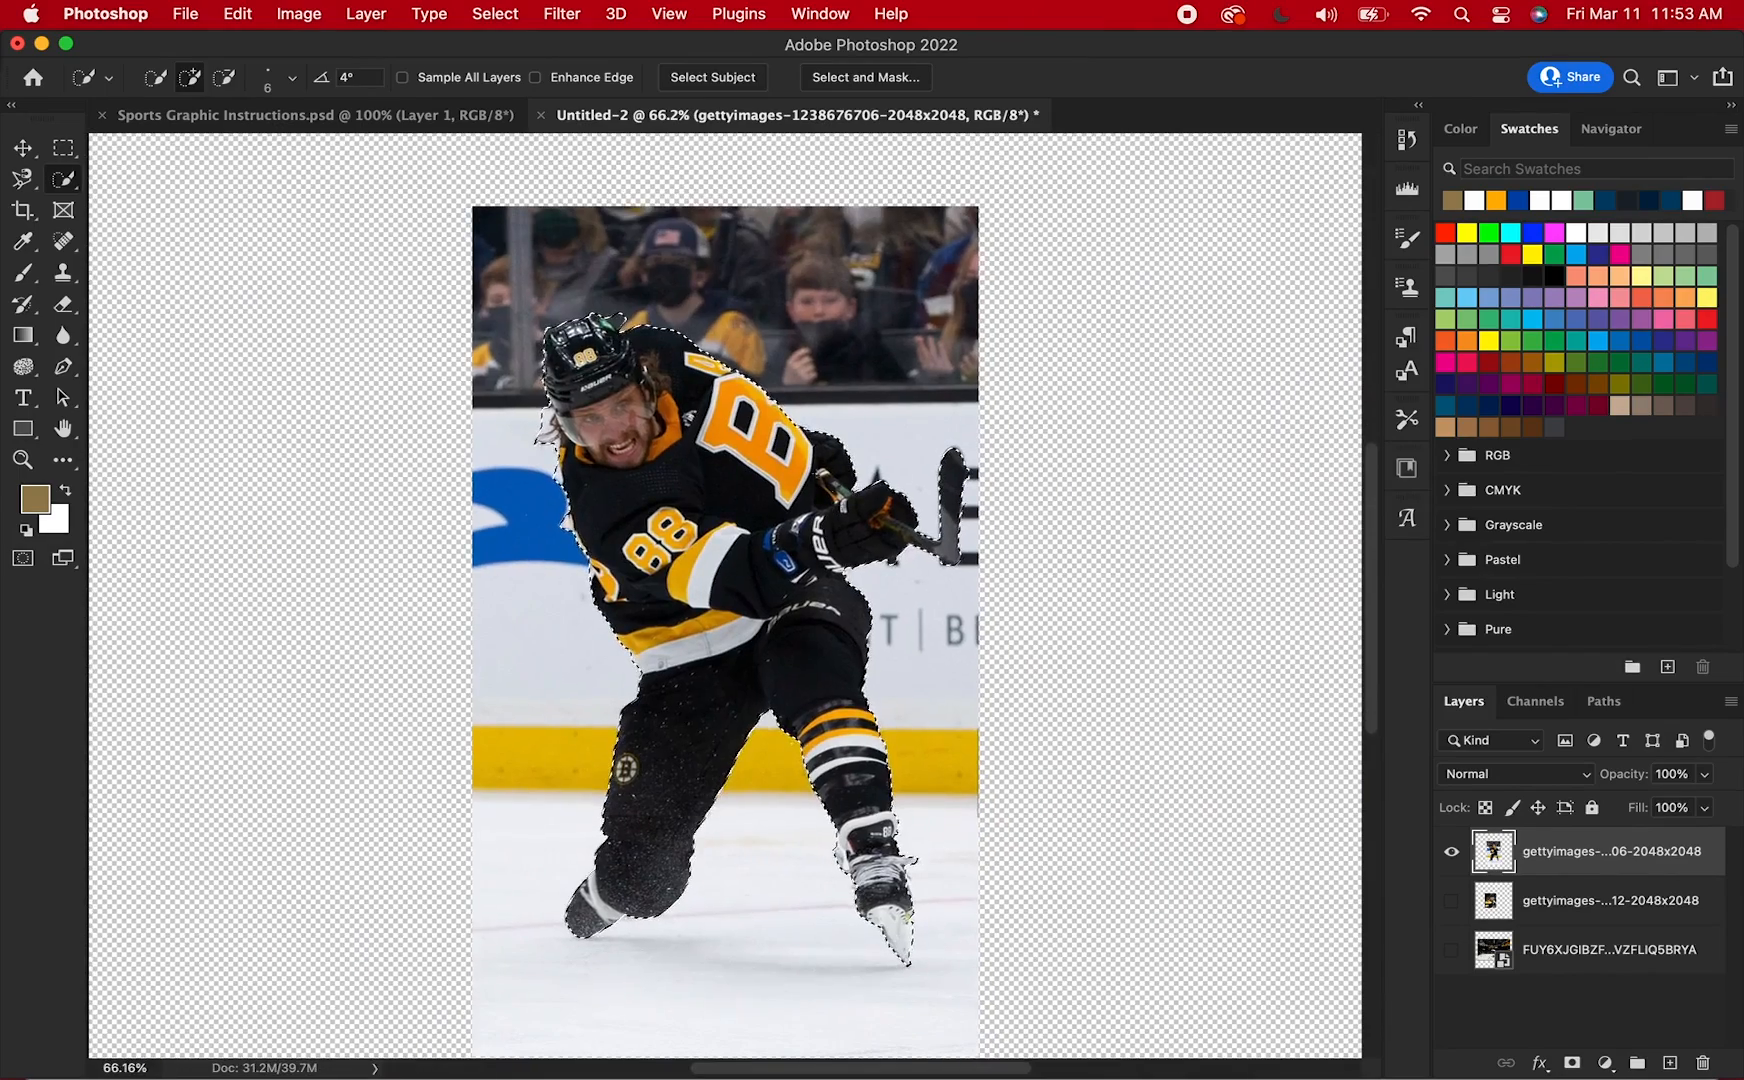
- Invert the selection and delete the background around the shooting player
click(493, 15)
click(517, 112)
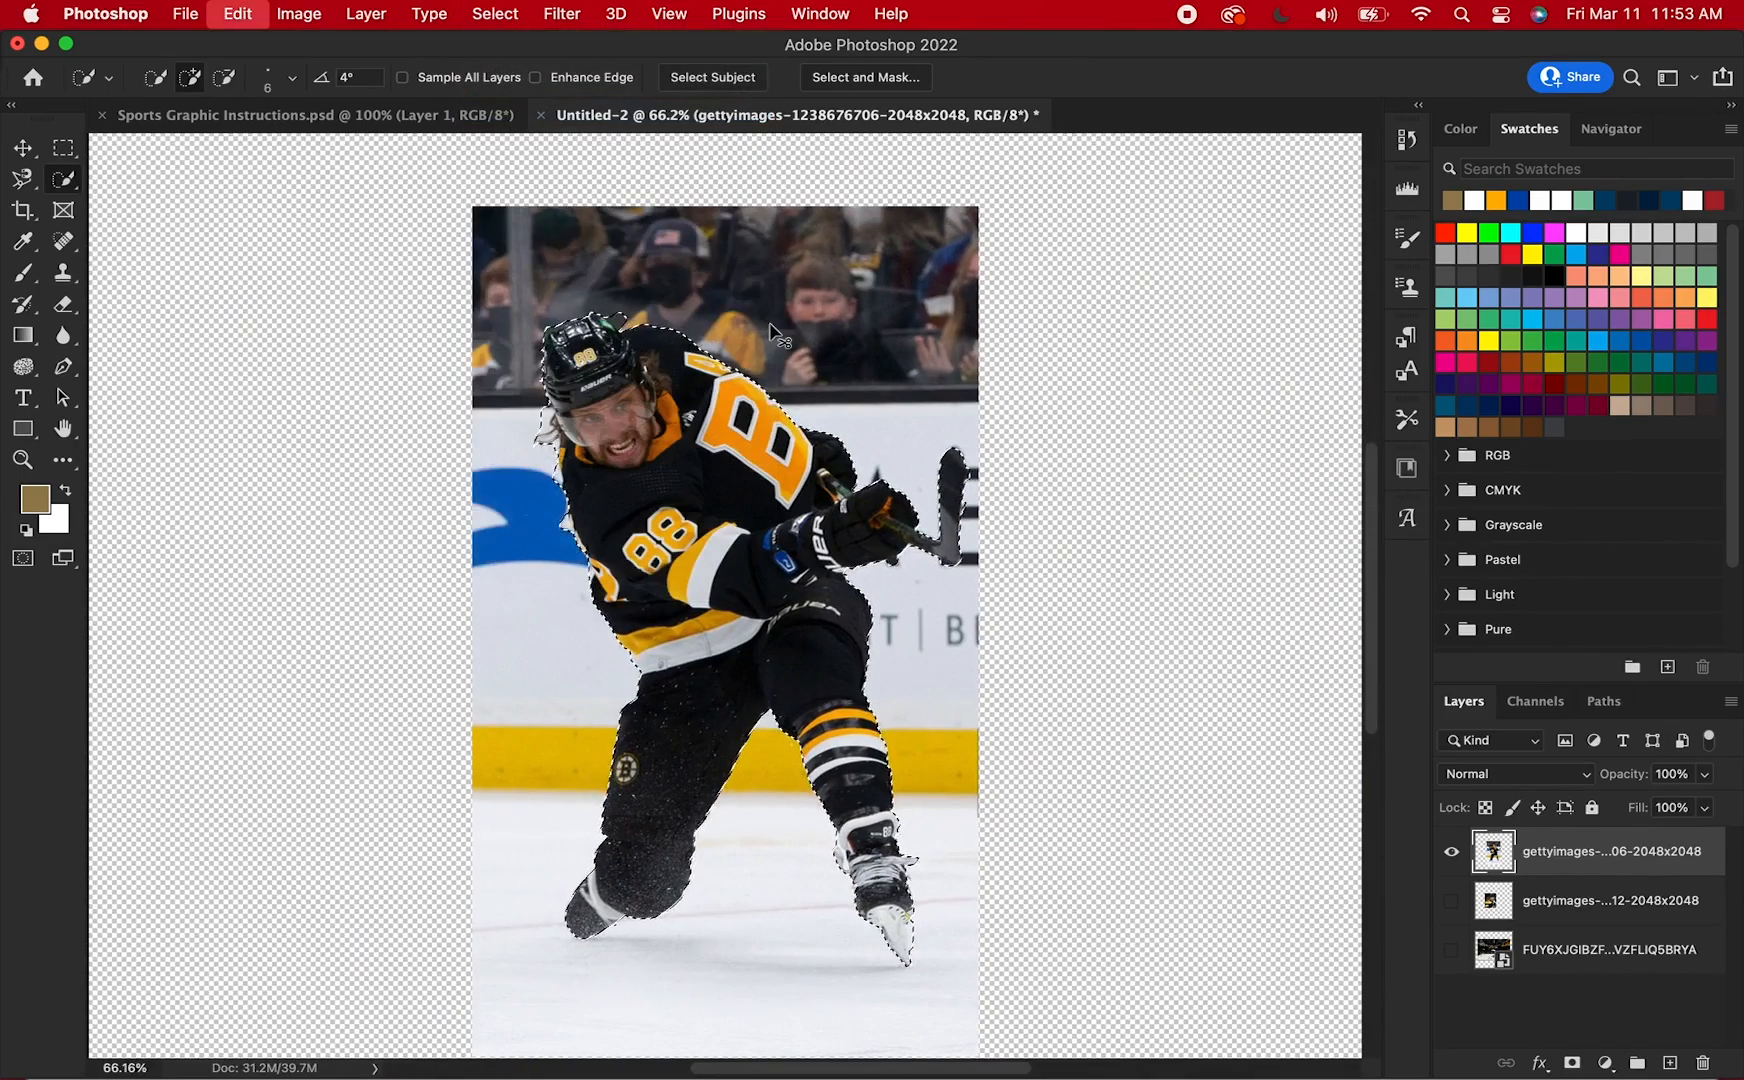
key(Delete)
- Erase the leftover background fringe along the outer edge of the player's jersey below the helmet
key(e)
scroll(680, 410, up, 5)
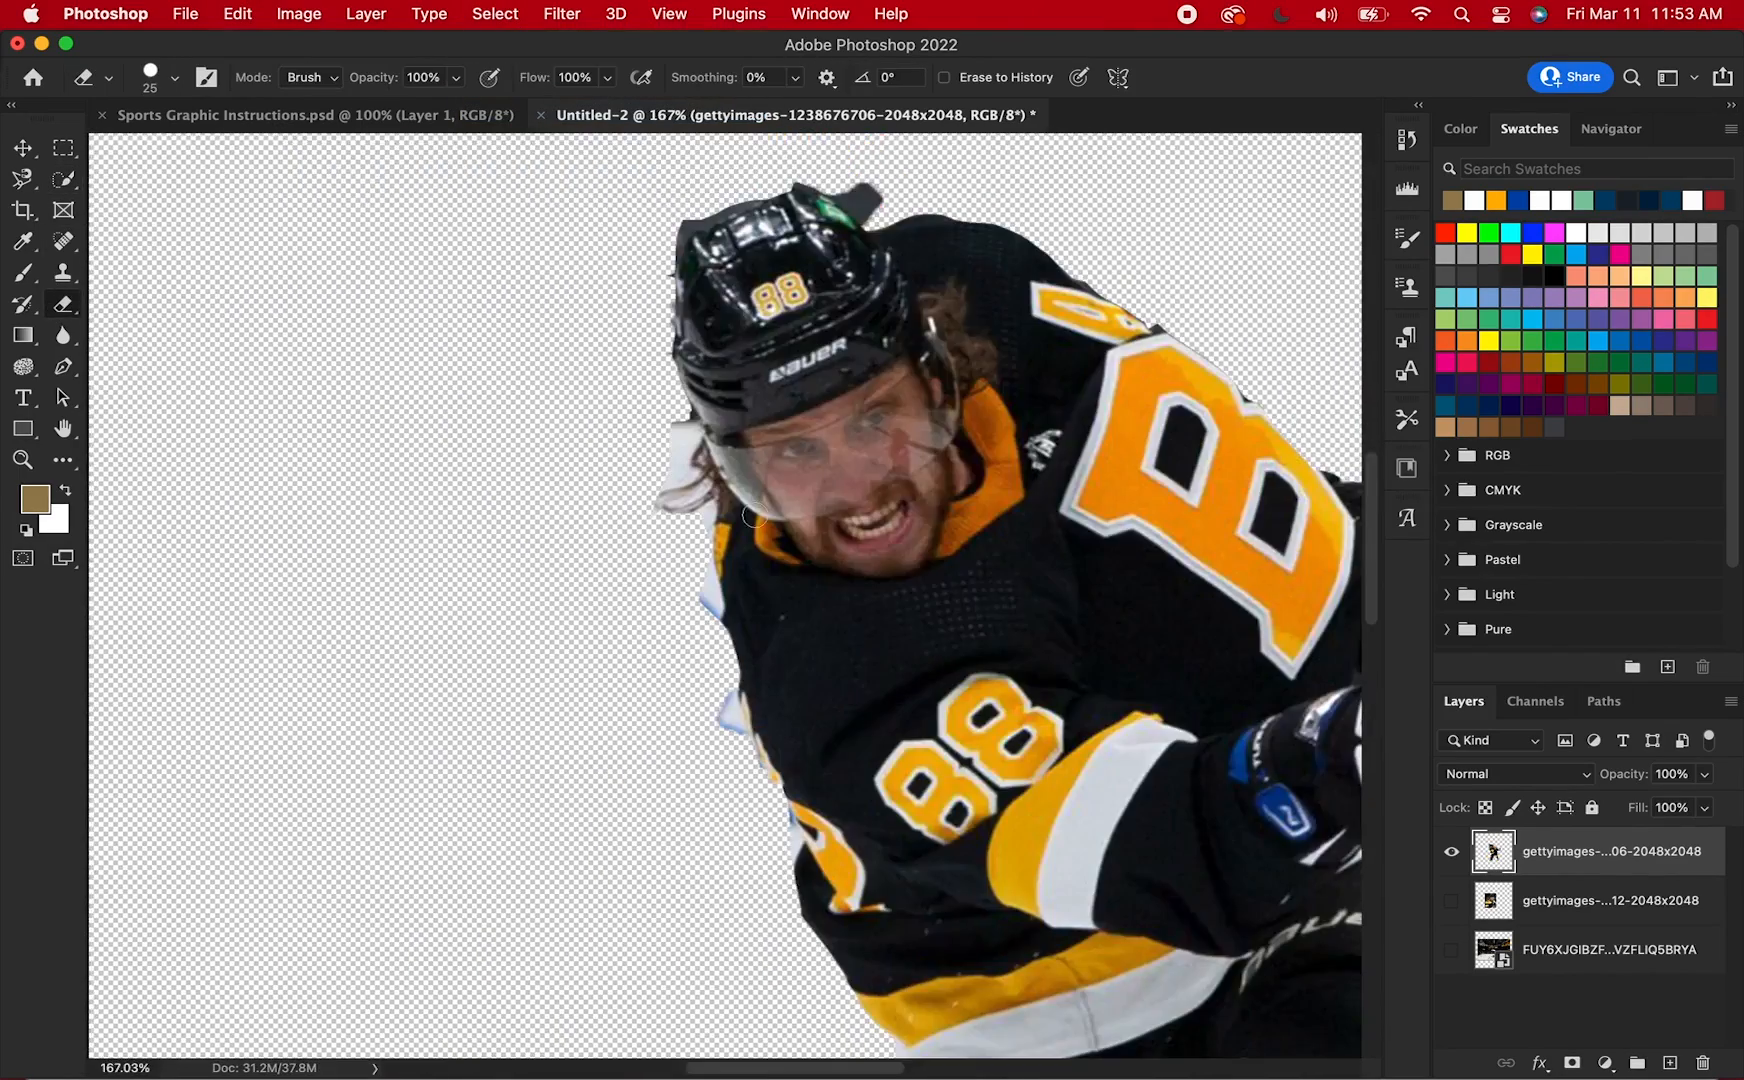
scroll(680, 410, down, 2)
drag(733, 676, 849, 946)
- Erase the background remnants around the player's front skate, glove and stick blade
scroll(818, 628, down, 5)
scroll(818, 628, down, 15)
scroll(818, 628, right, 5)
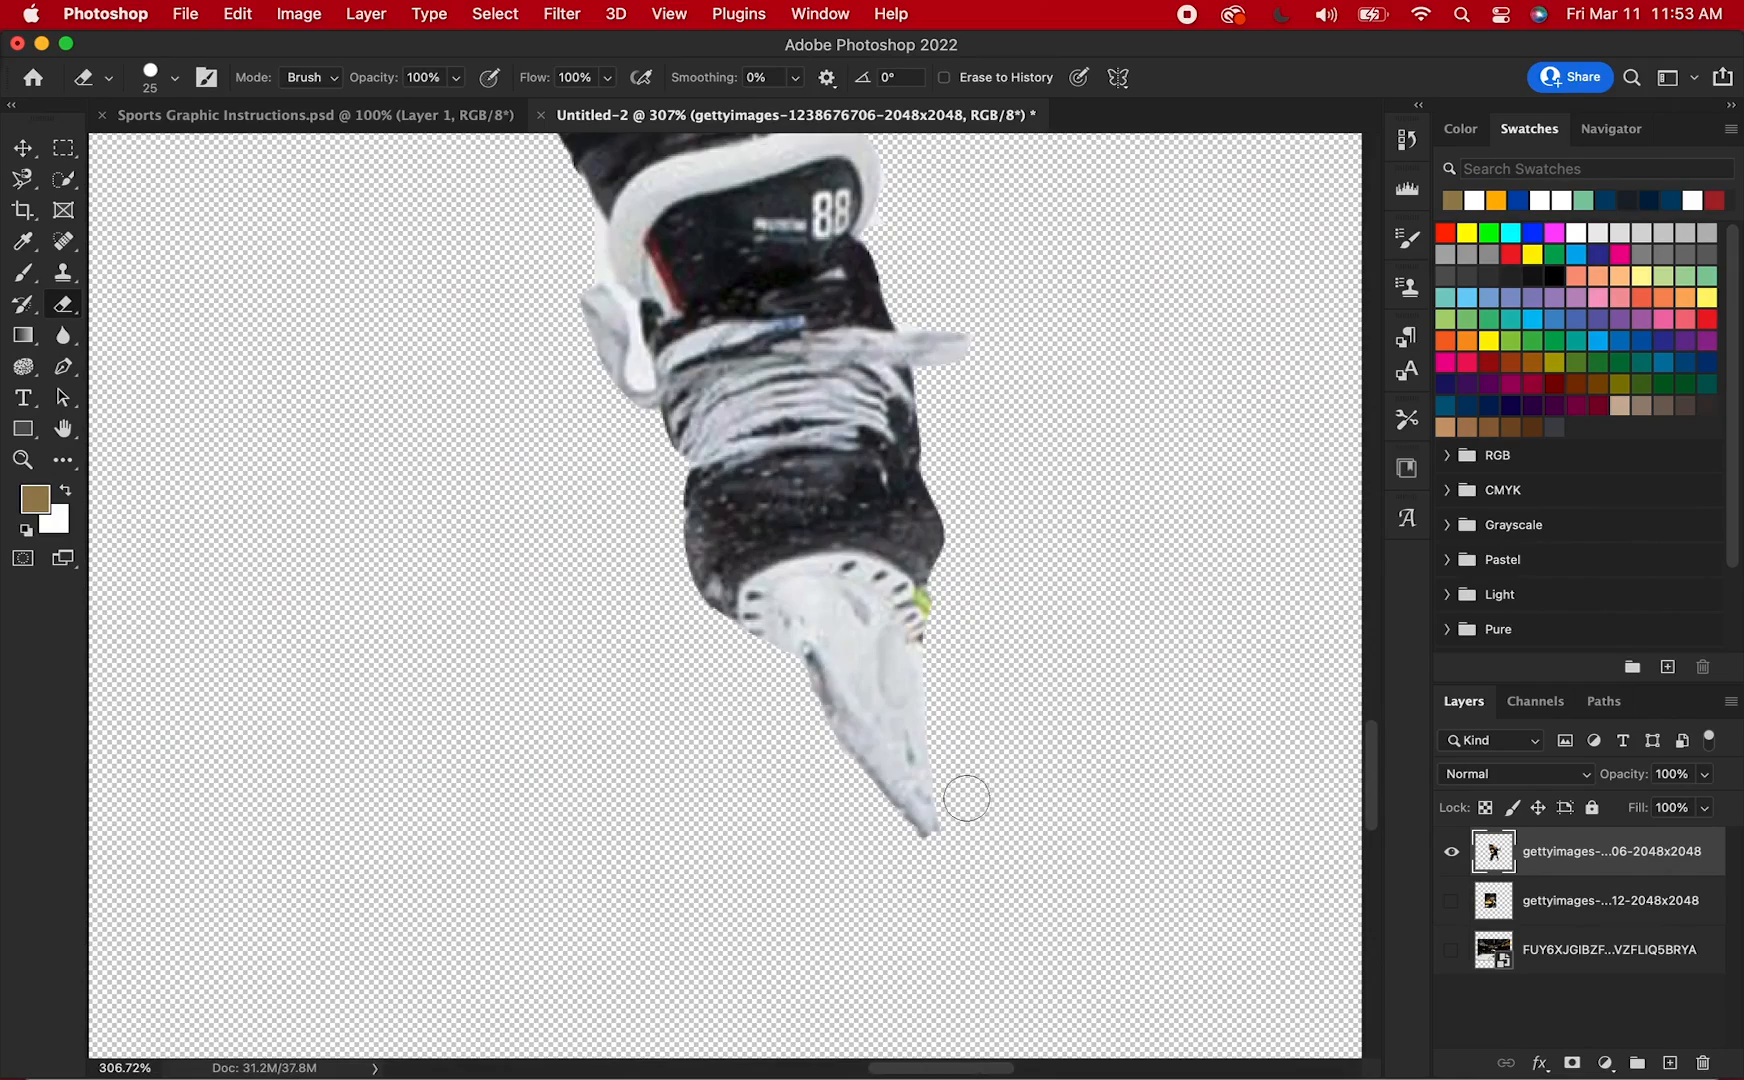
scroll(900, 740, up, 10)
scroll(937, 659, up, 10)
scroll(937, 659, right, 3)
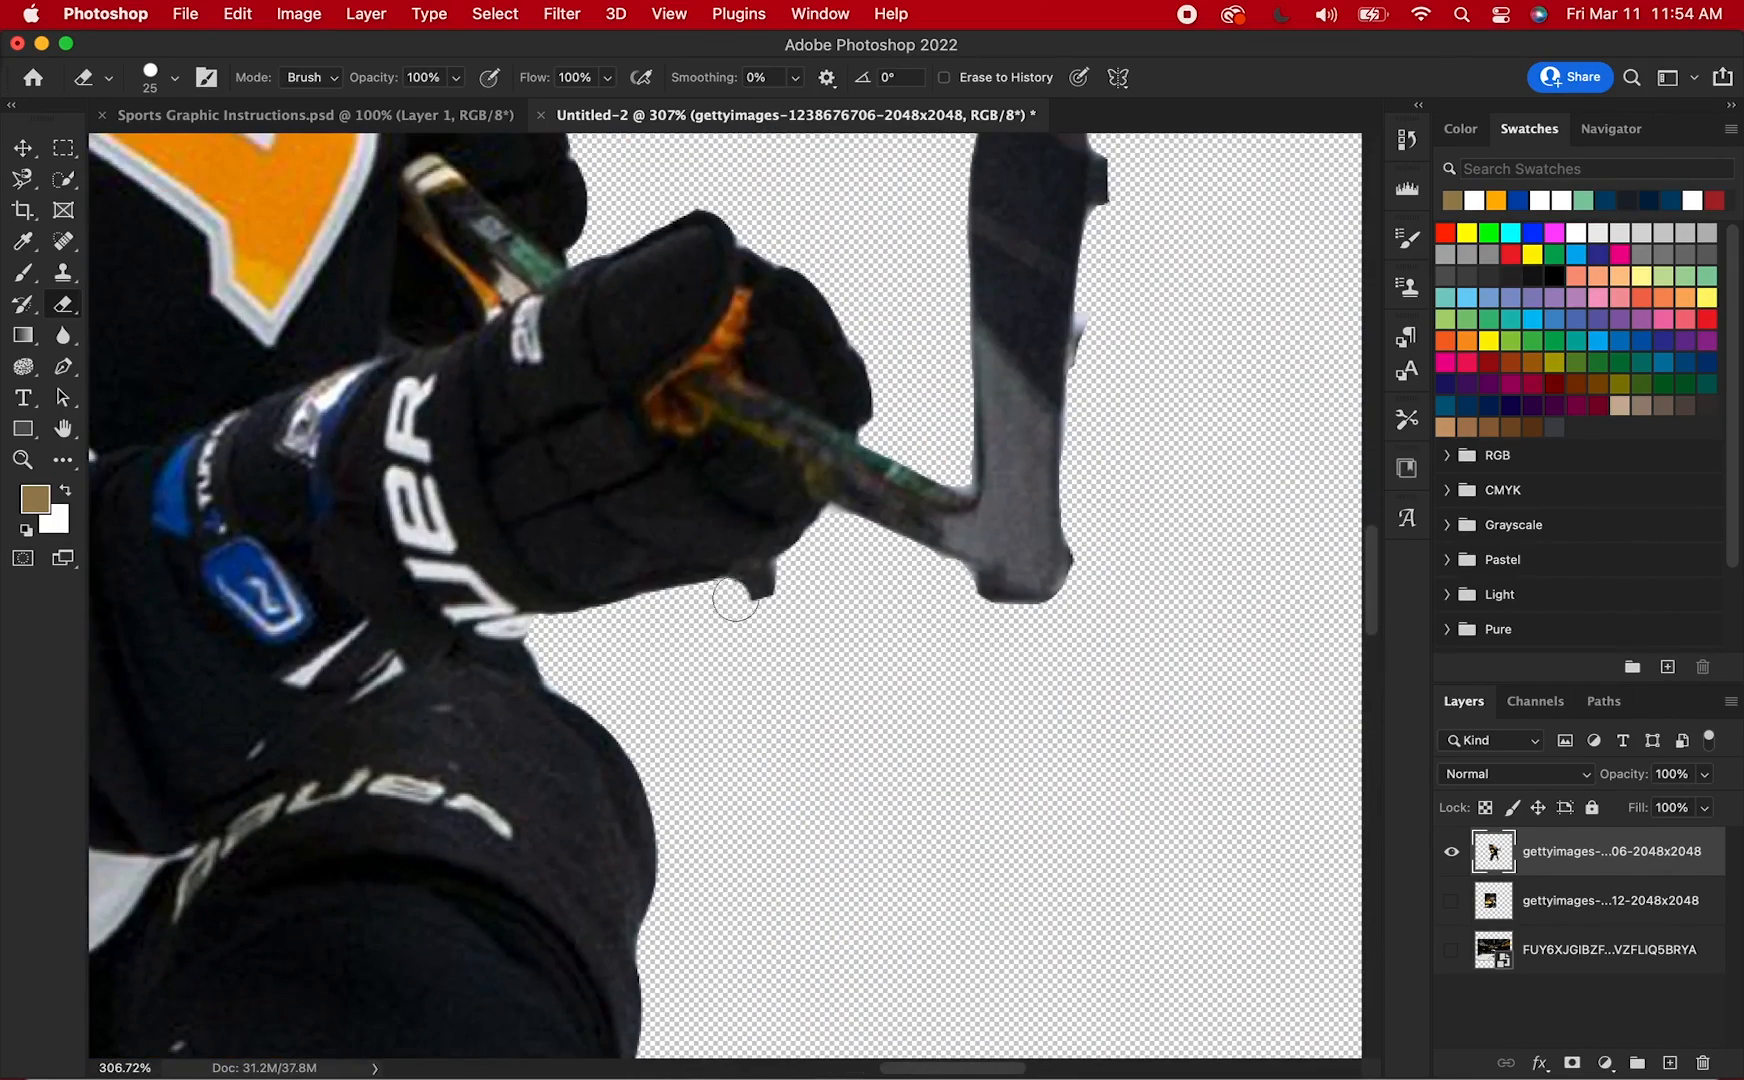
scroll(1098, 444, up, 5)
scroll(1098, 444, right, 2)
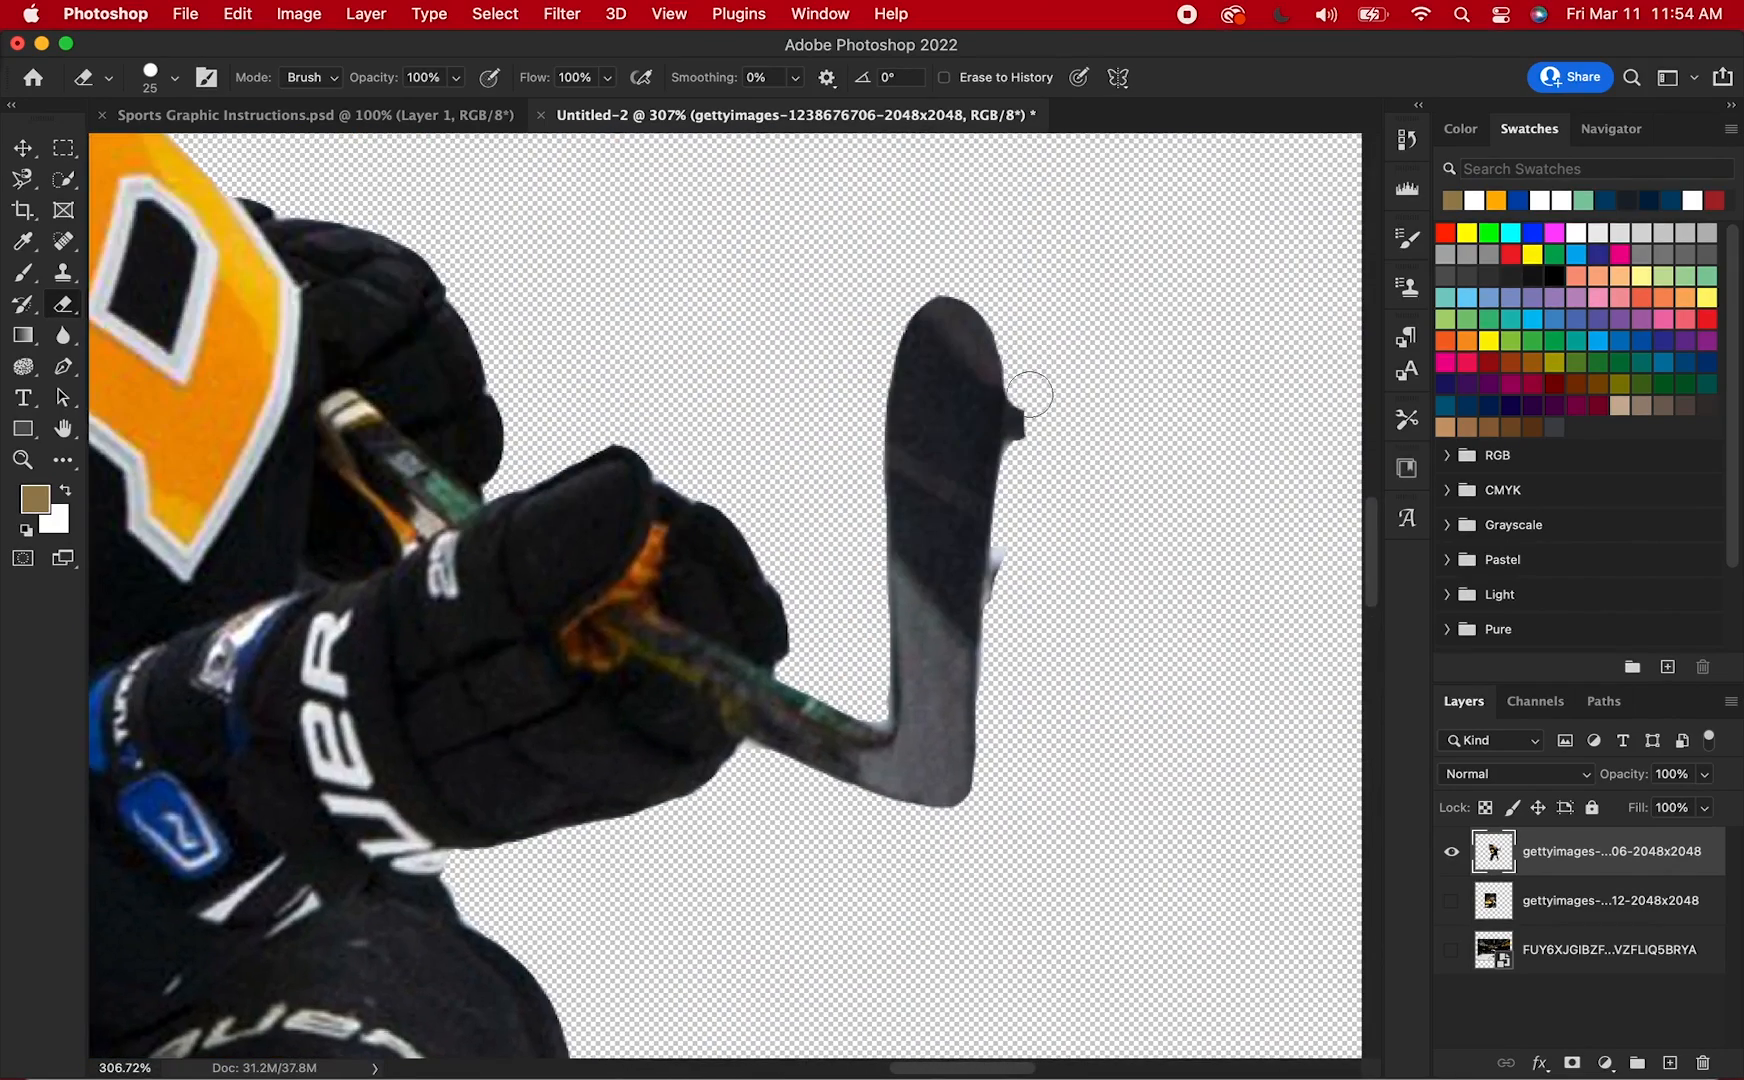
- Erase the background remnants around the player's helmet and beside his hair
scroll(778, 537, up, 10)
scroll(778, 537, left, 8)
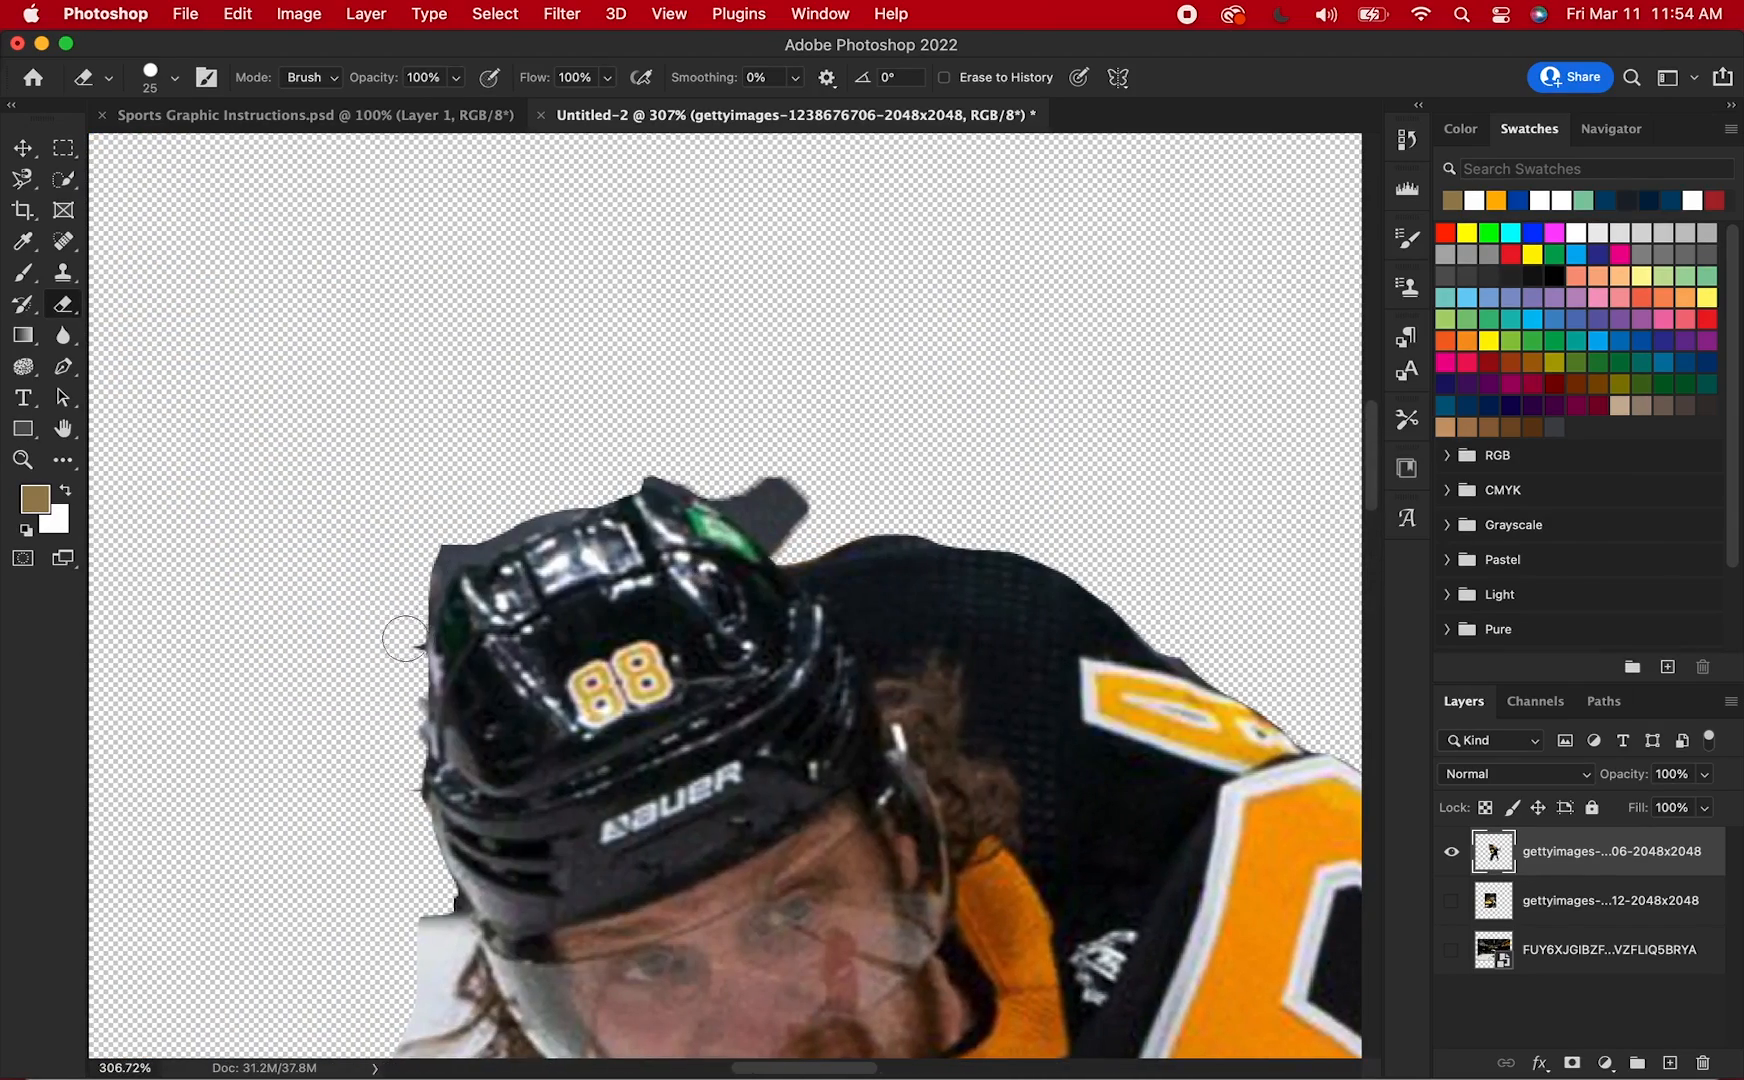
mouse_move(405, 638)
mouse_down()
mouse_move(423, 571)
mouse_move(654, 466)
mouse_move(721, 482)
mouse_move(687, 472)
mouse_move(787, 540)
mouse_move(794, 490)
mouse_up()
scroll(634, 319, down, 8)
scroll(634, 319, left, 5)
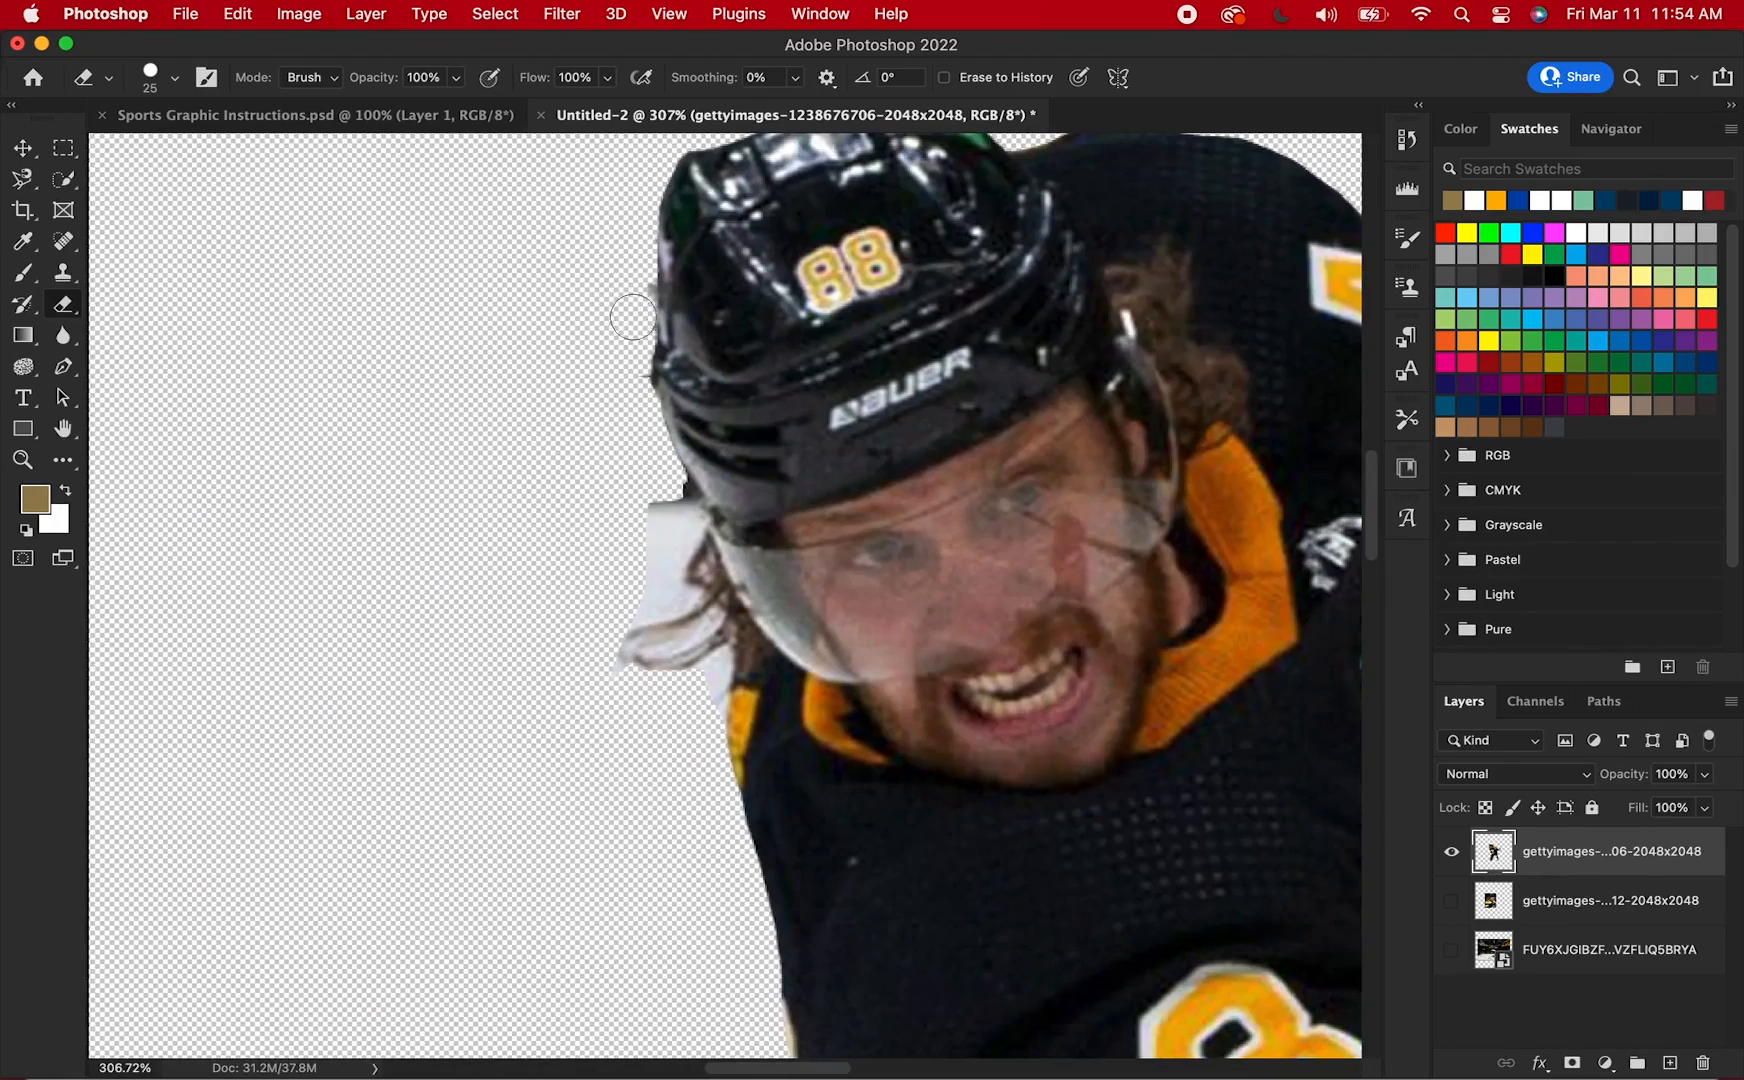
mouse_move(672, 510)
mouse_down()
mouse_move(656, 682)
mouse_move(708, 655)
mouse_move(675, 515)
mouse_move(667, 716)
mouse_up()
- Hide the cut-out action shot layer and show the player's portrait layer beneath it
scroll(660, 490, down, 10)
click(1451, 852)
click(1451, 901)
scroll(600, 620, up, 5)
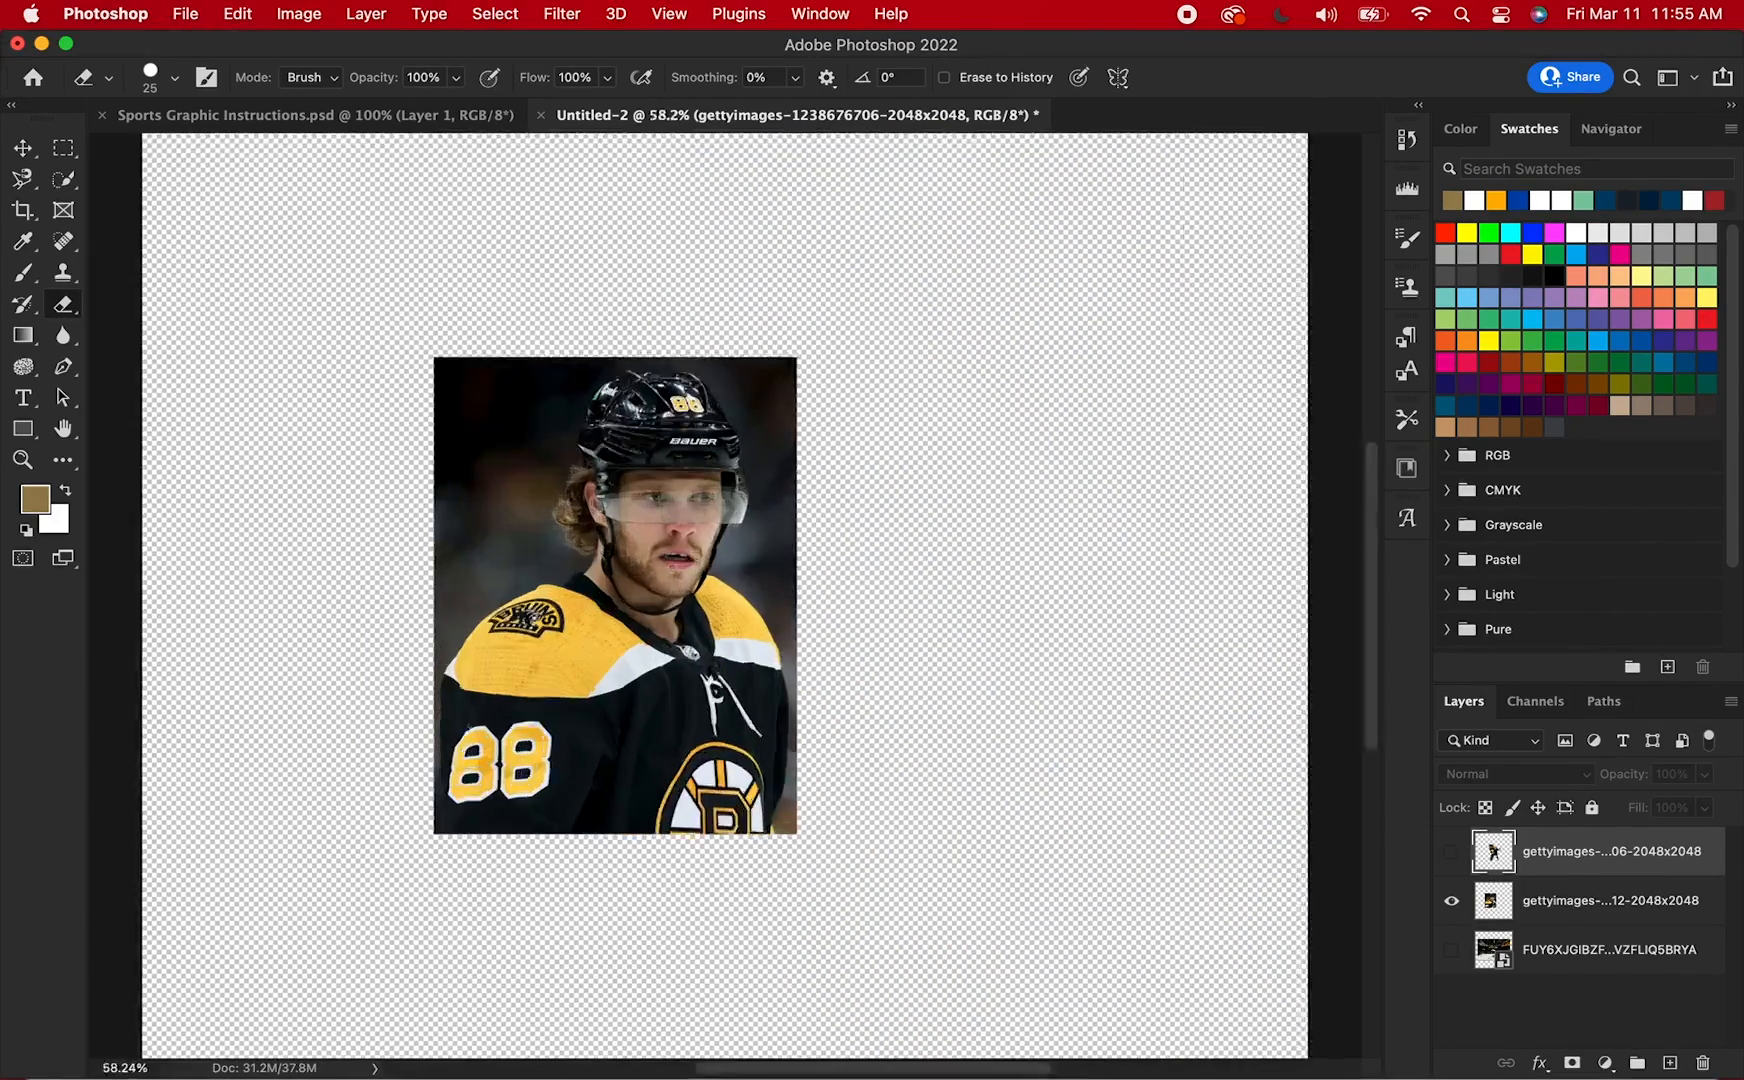
- Trace the player's outline in the portrait with the Magnetic Lasso and delete the background outside the selection on the portrait layer
key(l)
click(397, 1005)
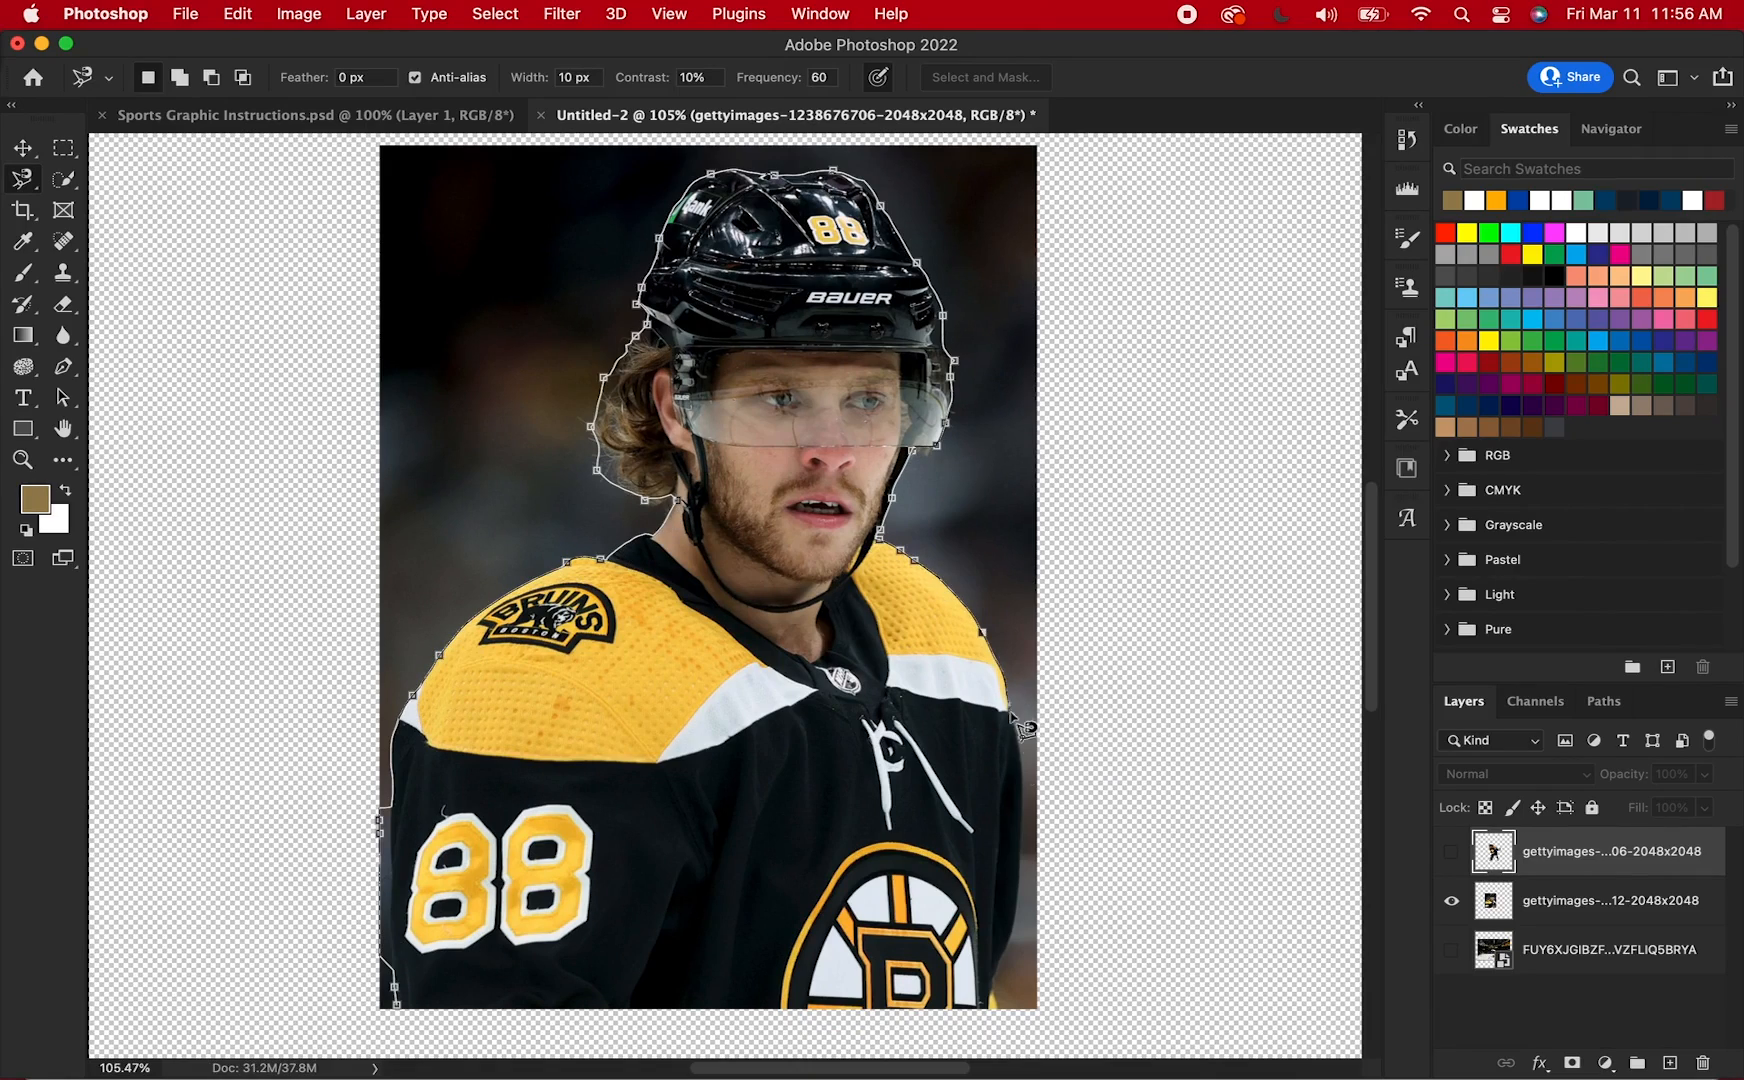
click(397, 912)
scroll(765, 200, up, 5)
scroll(916, 319, down, 5)
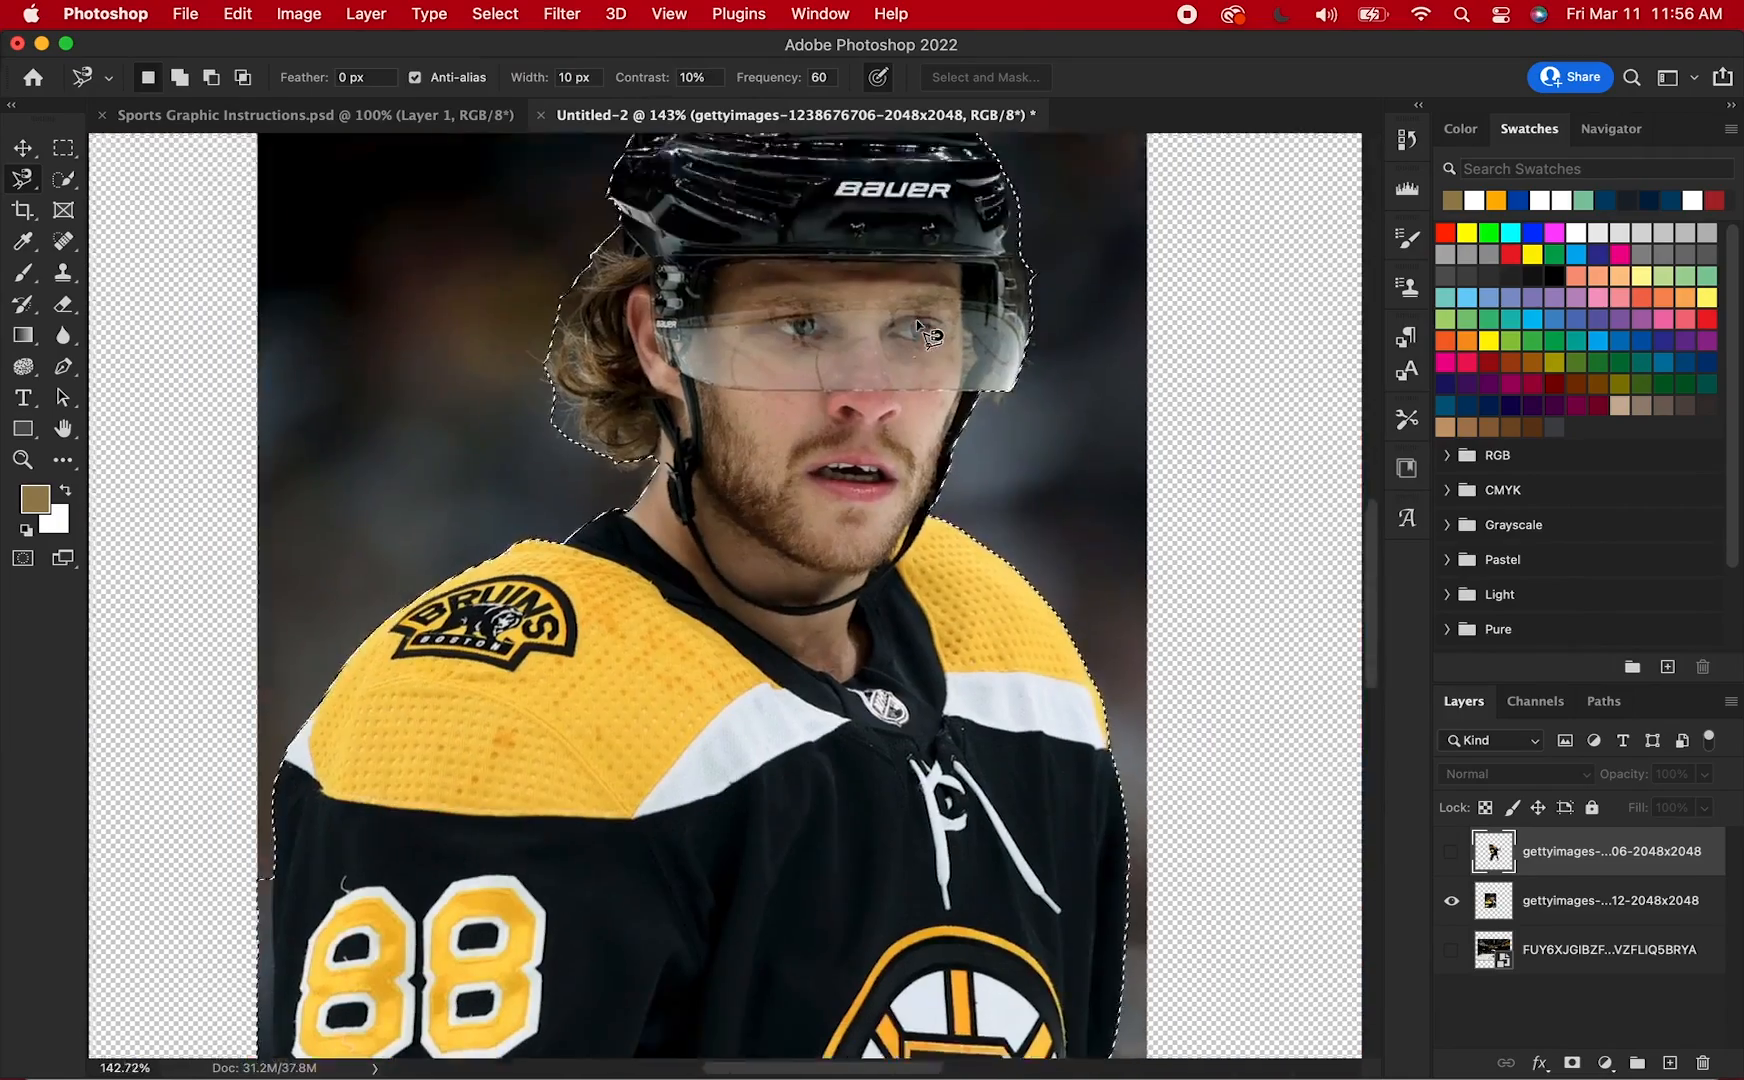
scroll(916, 319, down, 3)
click(1567, 906)
key(super+shift+i)
key(Delete)
key(super+d)
- Erase the background remnants along the portrait's number 88 sleeve and around the player's hair and neck
key(e)
drag(258, 758, 264, 970)
scroll(522, 378, up, 5)
scroll(527, 380, up, 5)
key(bracketright)
key(bracketright)
key(bracketright)
mouse_move(630, 562)
mouse_down()
mouse_move(564, 564)
mouse_move(677, 604)
mouse_up()
scroll(677, 604, up, 5)
mouse_move(510, 669)
mouse_down()
mouse_move(585, 314)
mouse_move(643, 223)
mouse_move(493, 551)
mouse_move(497, 644)
mouse_move(557, 798)
mouse_up()
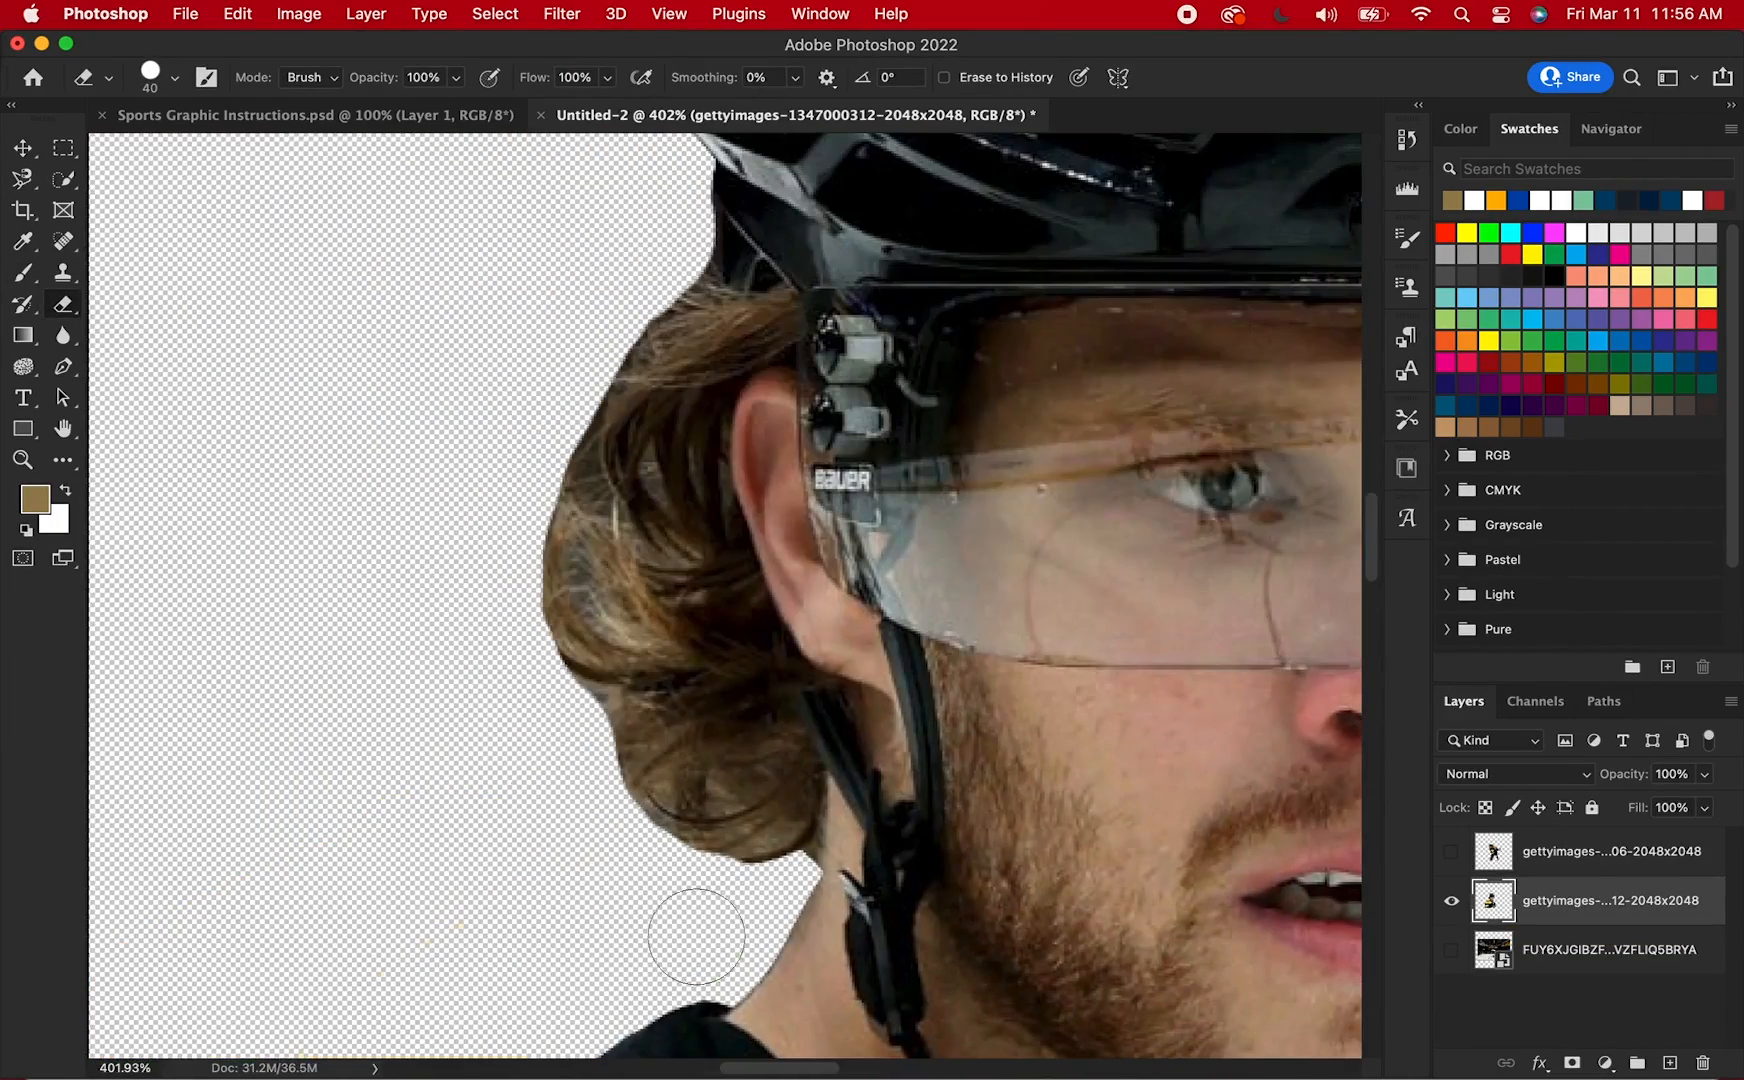
- Erase the background remnants over the top of the portrait's helmet and down past the visor and far shoulder
scroll(572, 518, up, 8)
mouse_move(572, 388)
mouse_down()
mouse_move(806, 226)
mouse_move(899, 339)
mouse_up()
scroll(806, 226, right, 5)
scroll(899, 339, down, 5)
mouse_move(1013, 384)
mouse_down()
mouse_move(1055, 529)
mouse_move(1026, 623)
mouse_move(996, 650)
mouse_move(1067, 760)
mouse_move(1072, 925)
mouse_up()
key(bracketleft)
key(bracketleft)
key(bracketleft)
key(bracketleft)
key(bracketleft)
drag(1075, 999, 1020, 575)
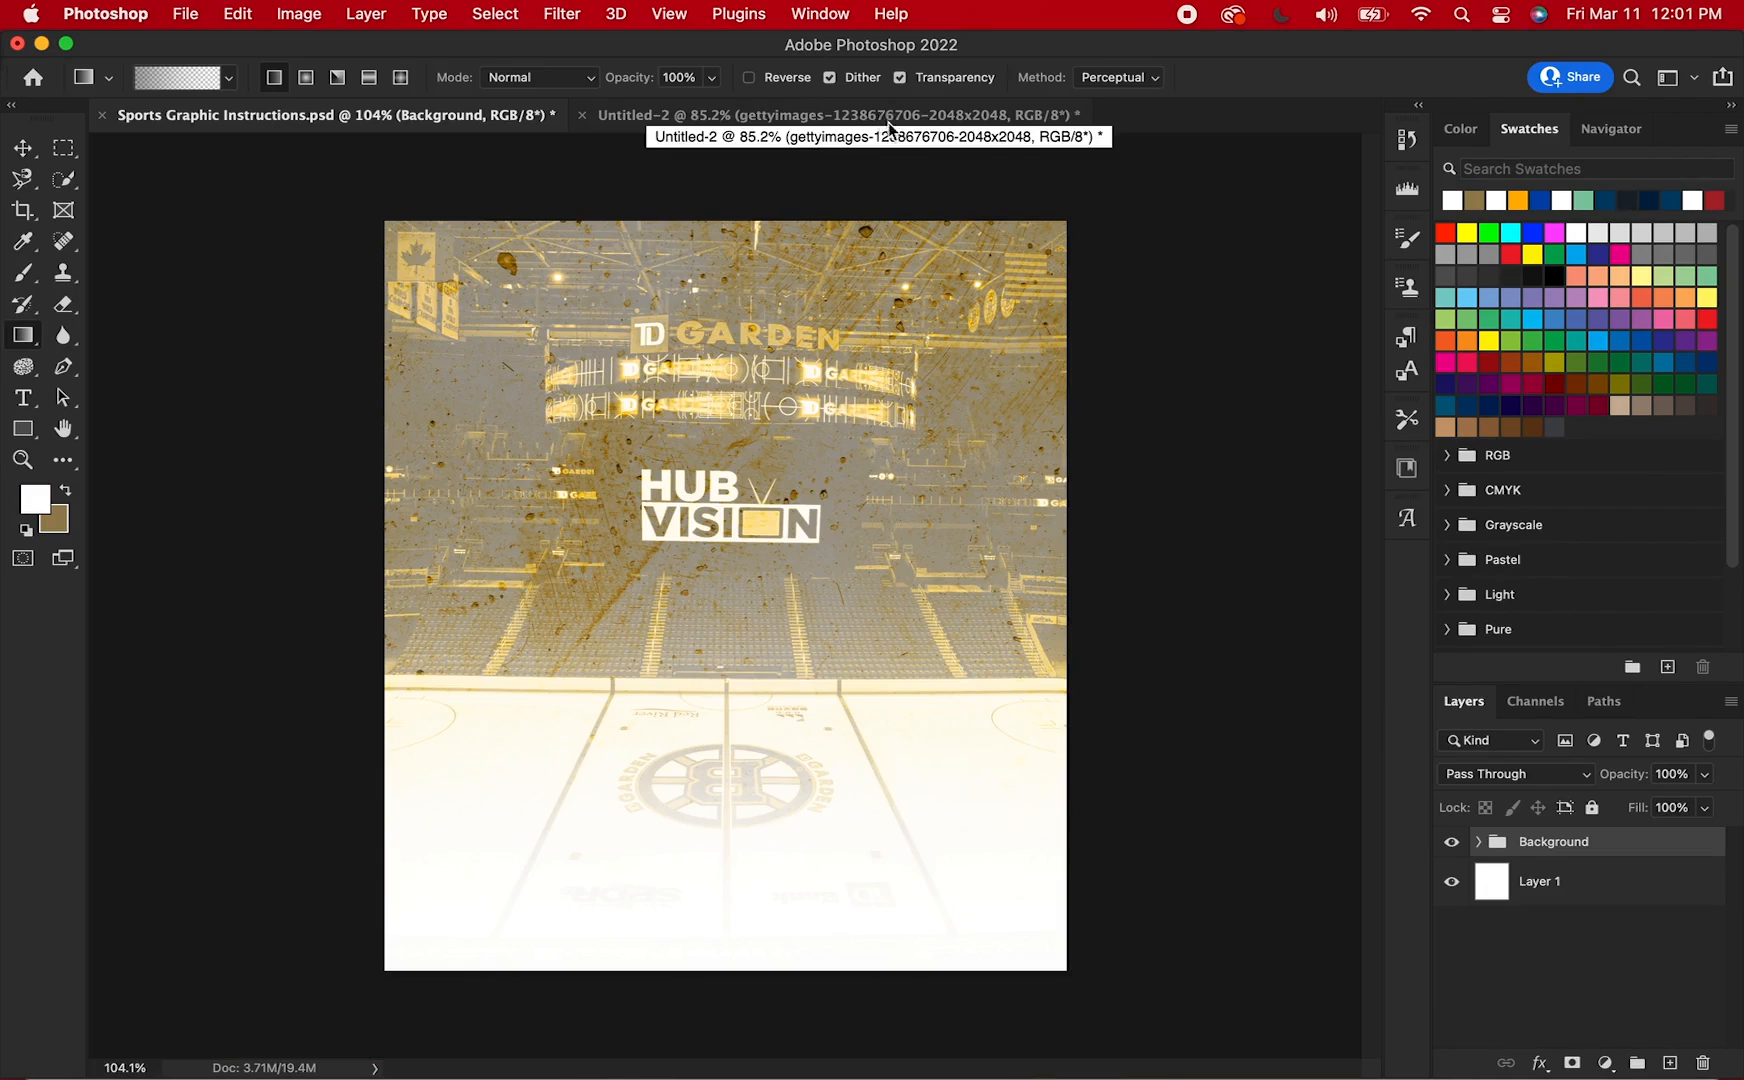
- Paste the cut-out action shot into Sports Graphic Instructions.psd, scale it down and centre it over the rink
key(ctrl+v)
key(super+t)
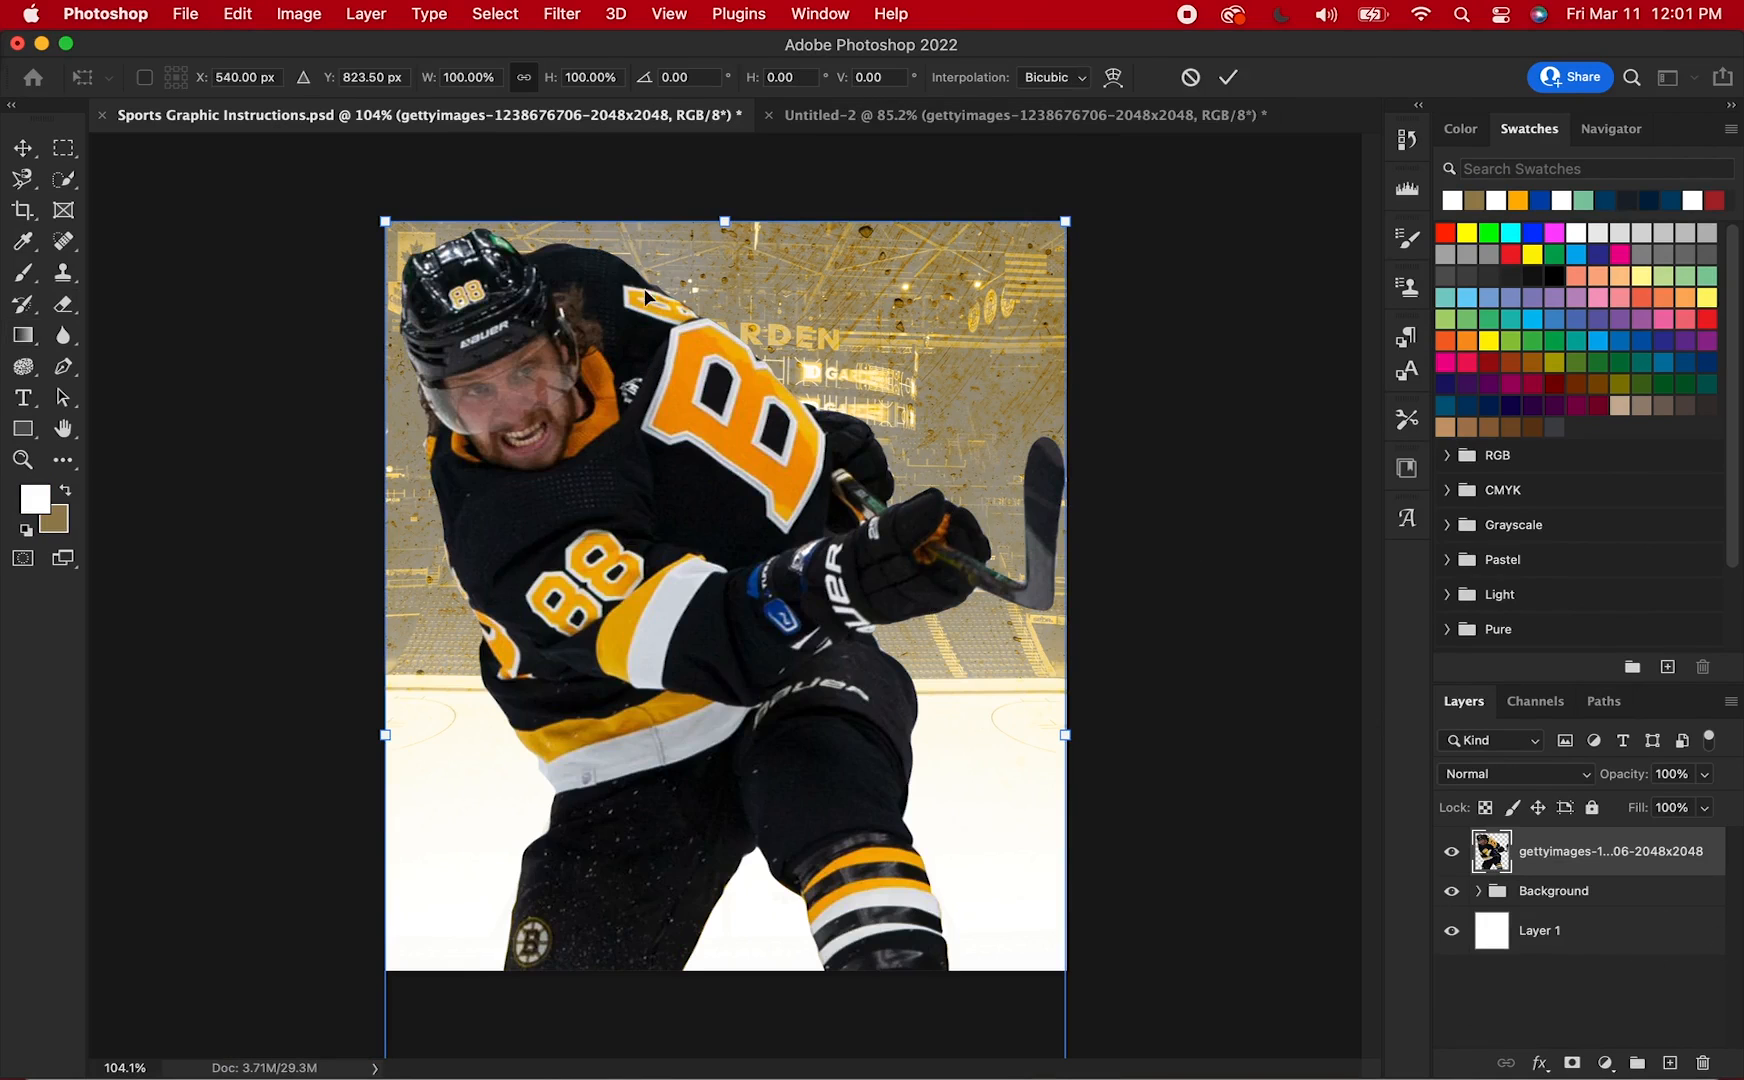
drag(722, 224, 725, 672)
drag(728, 830, 733, 538)
drag(724, 336, 726, 586)
drag(725, 754, 723, 697)
key(Return)
key(g)
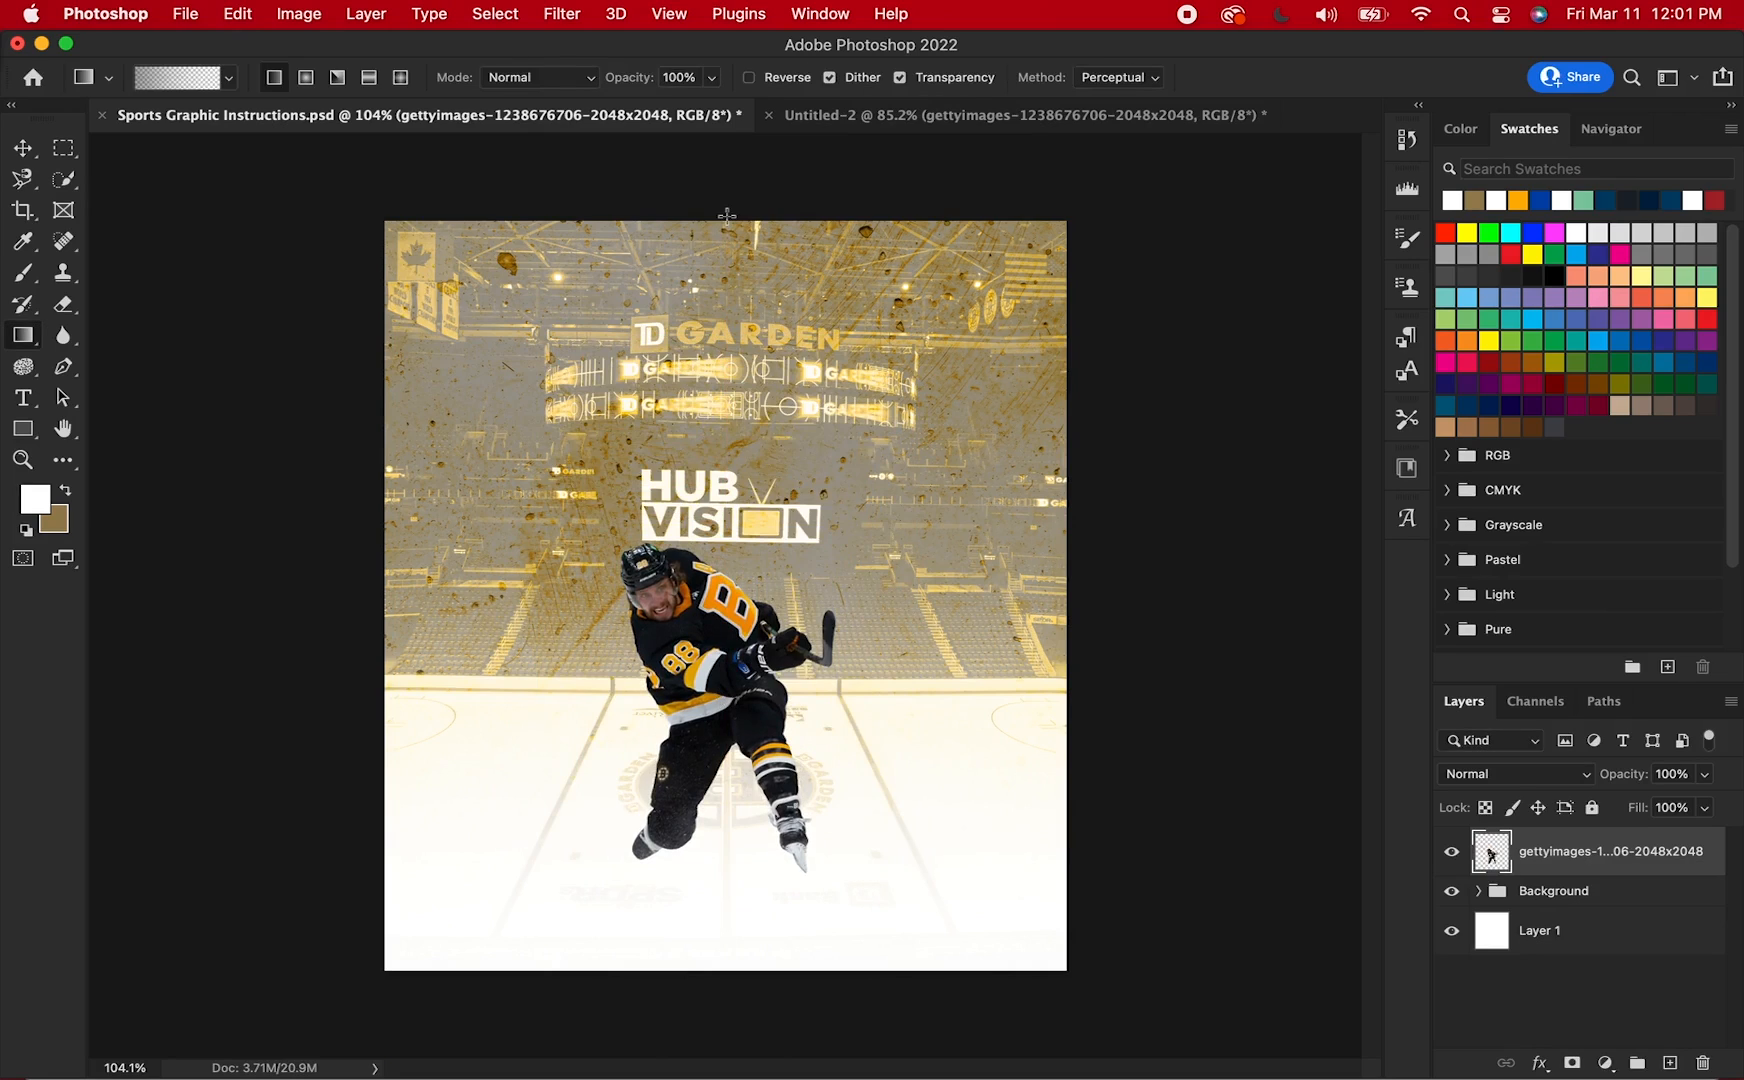
- Start a Camera Raw filter on the action shot with contrast +40, highlights -40 and shadows +40
click(562, 13)
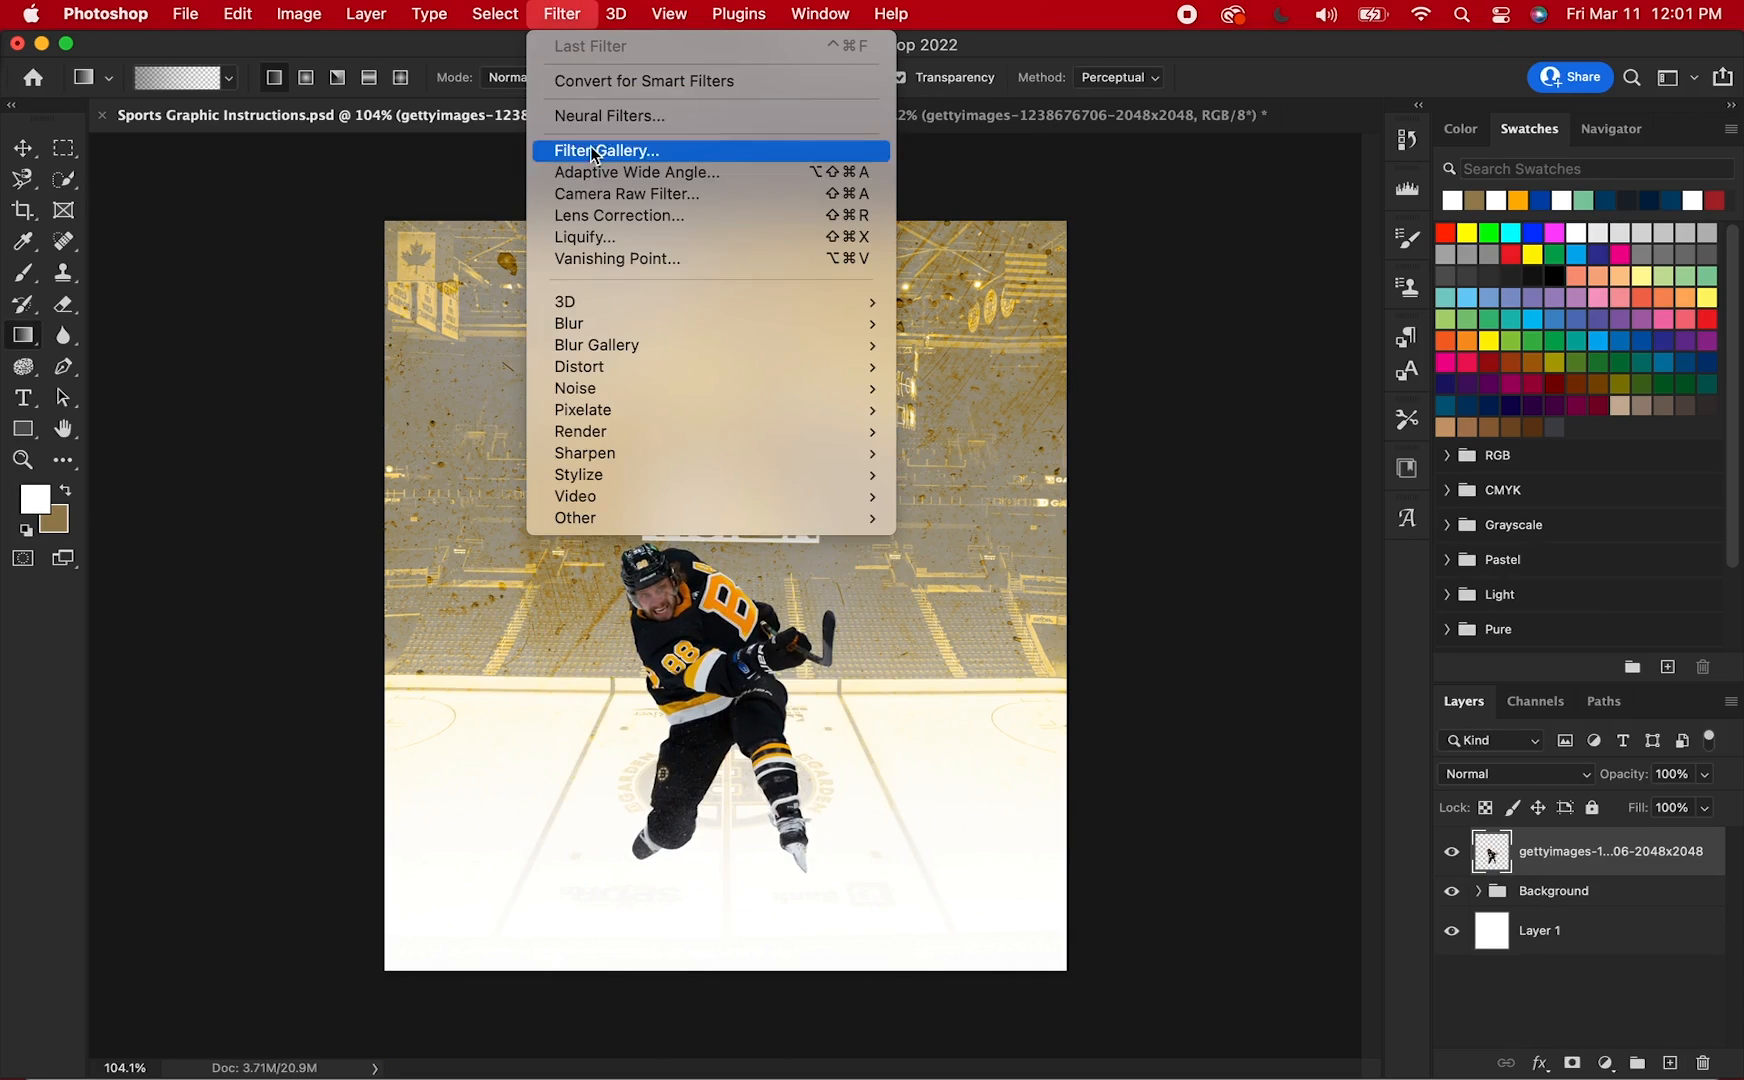
click(597, 192)
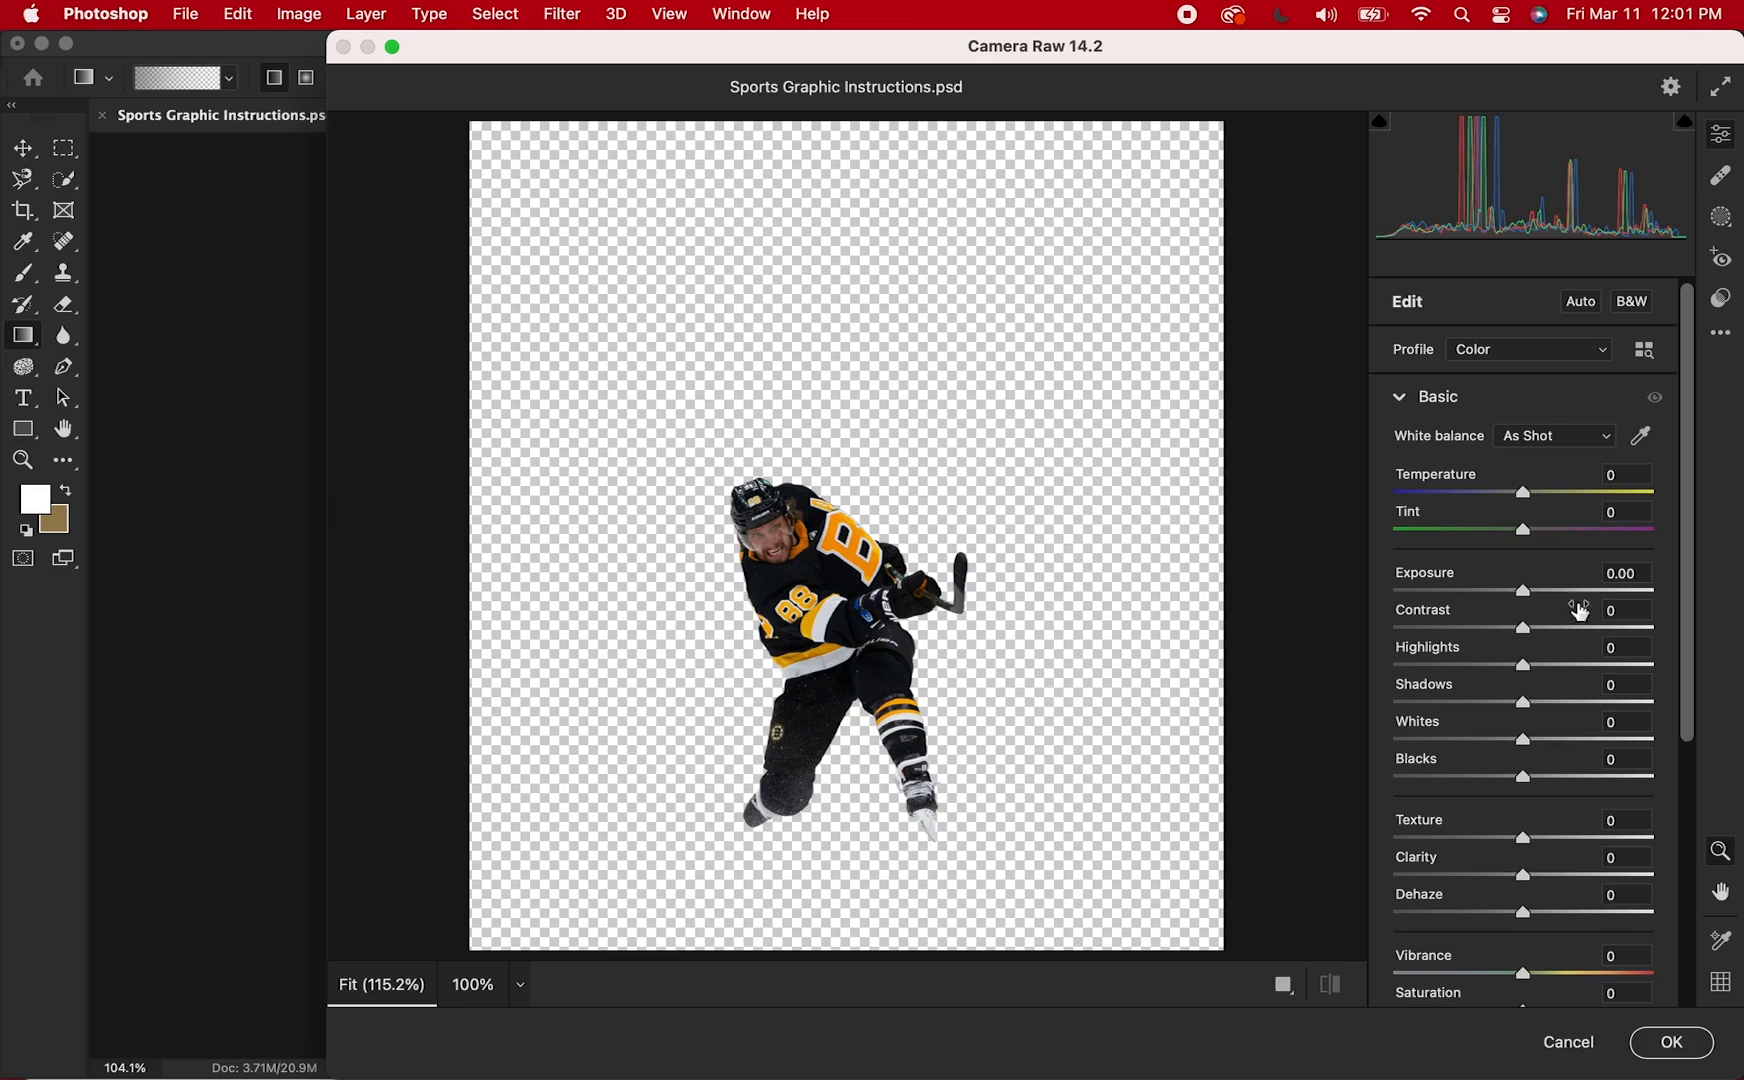
text(40)
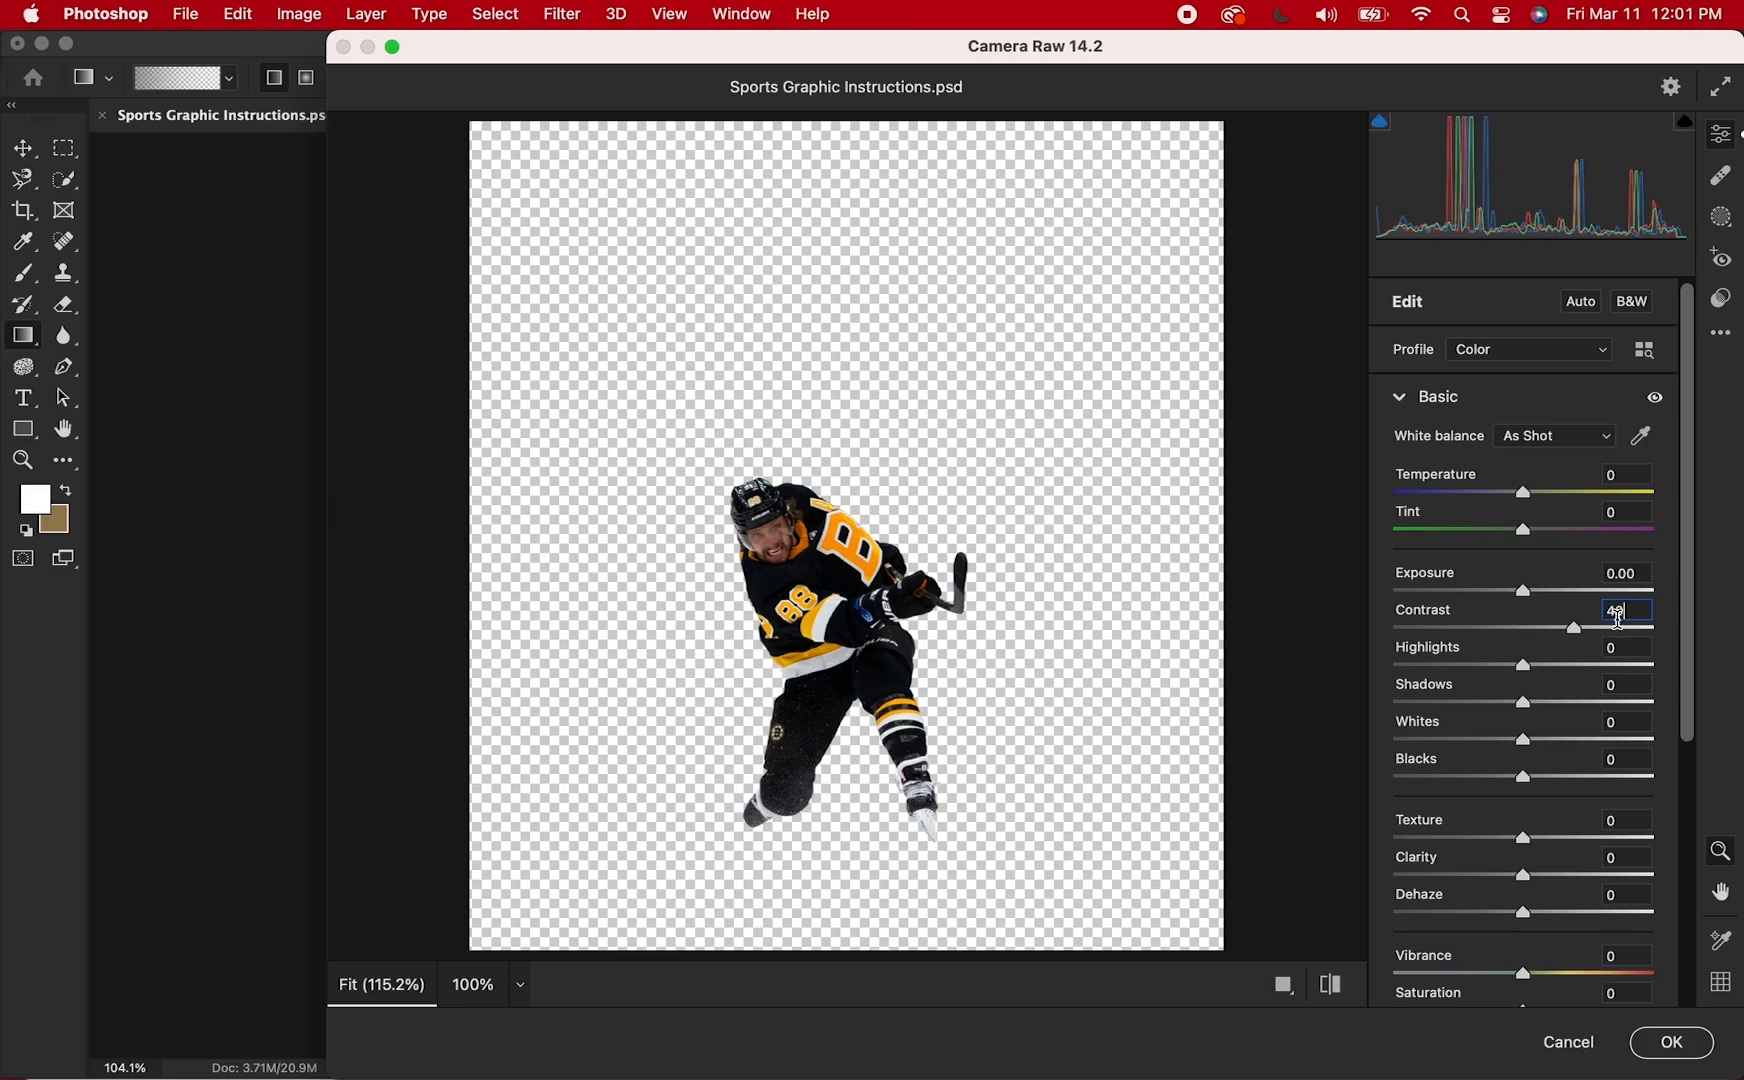
text(-40)
click(1628, 689)
text(40)
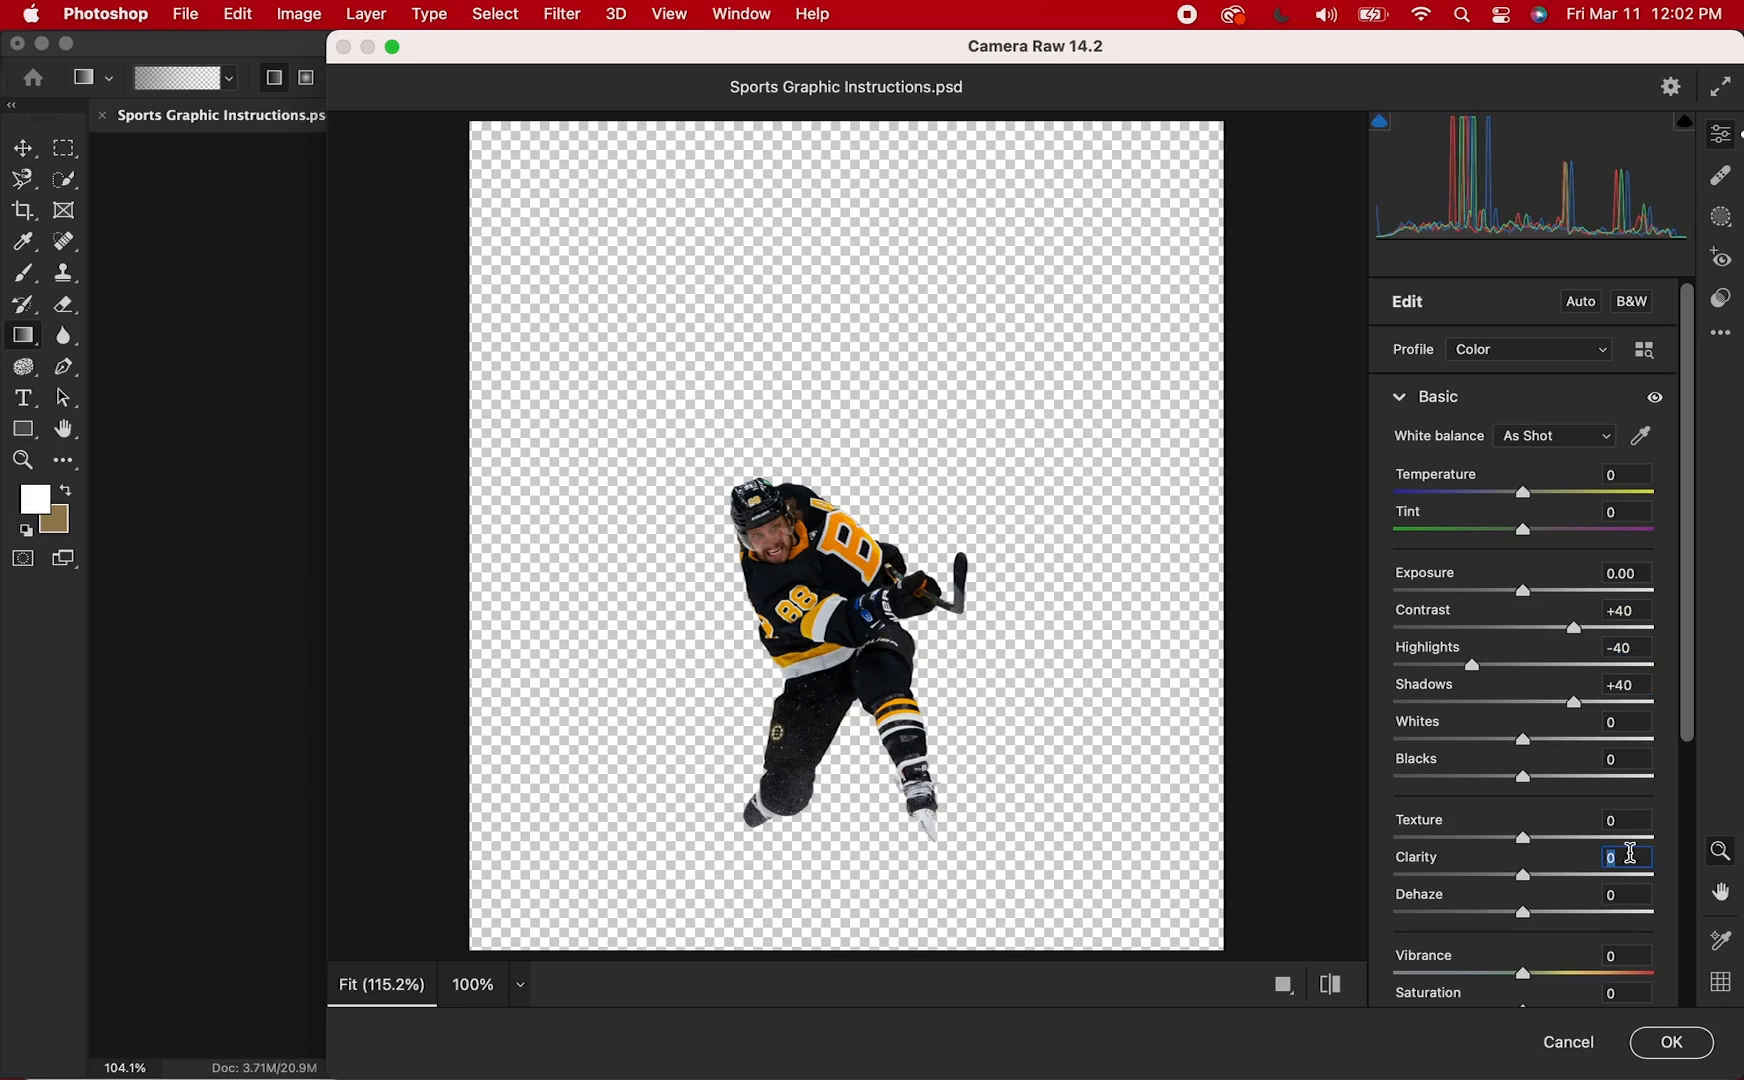
- Set the action shot's clarity to +40 and exposure to +0.40, and apply the Camera Raw filter
text(40)
scroll(1576, 849, down, 3)
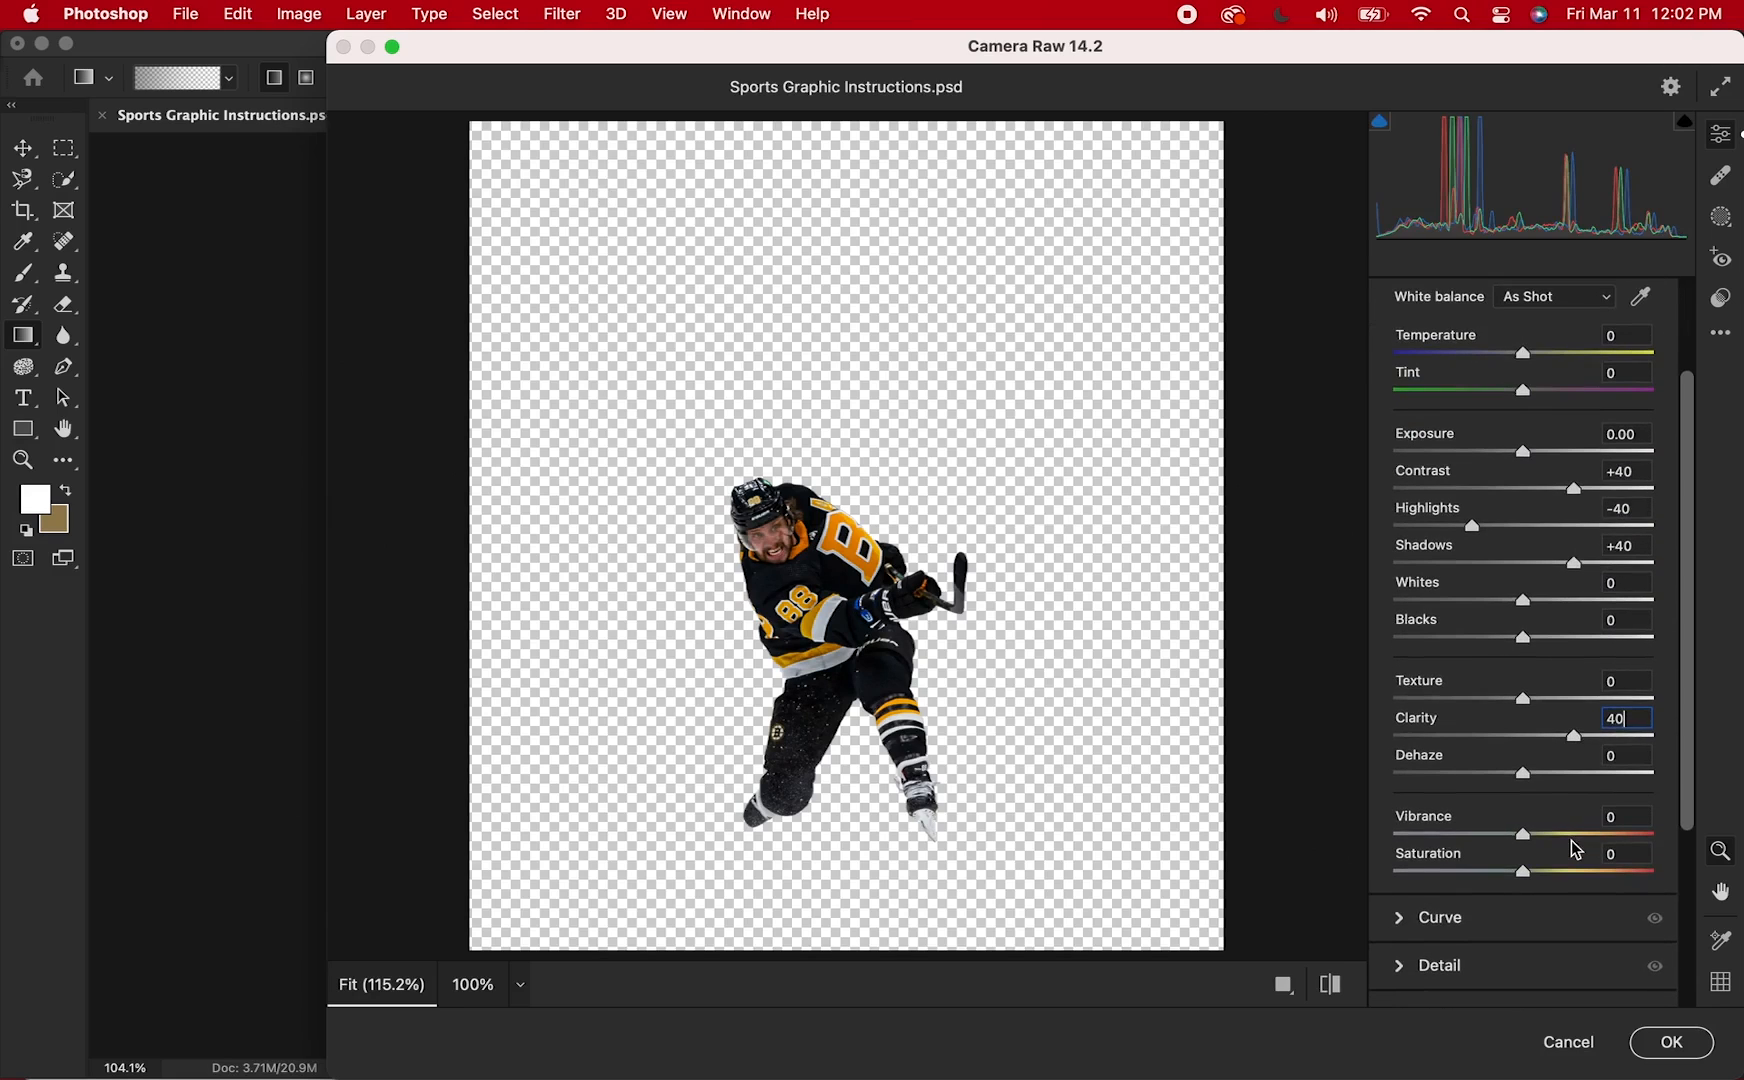
scroll(1571, 841, up, 3)
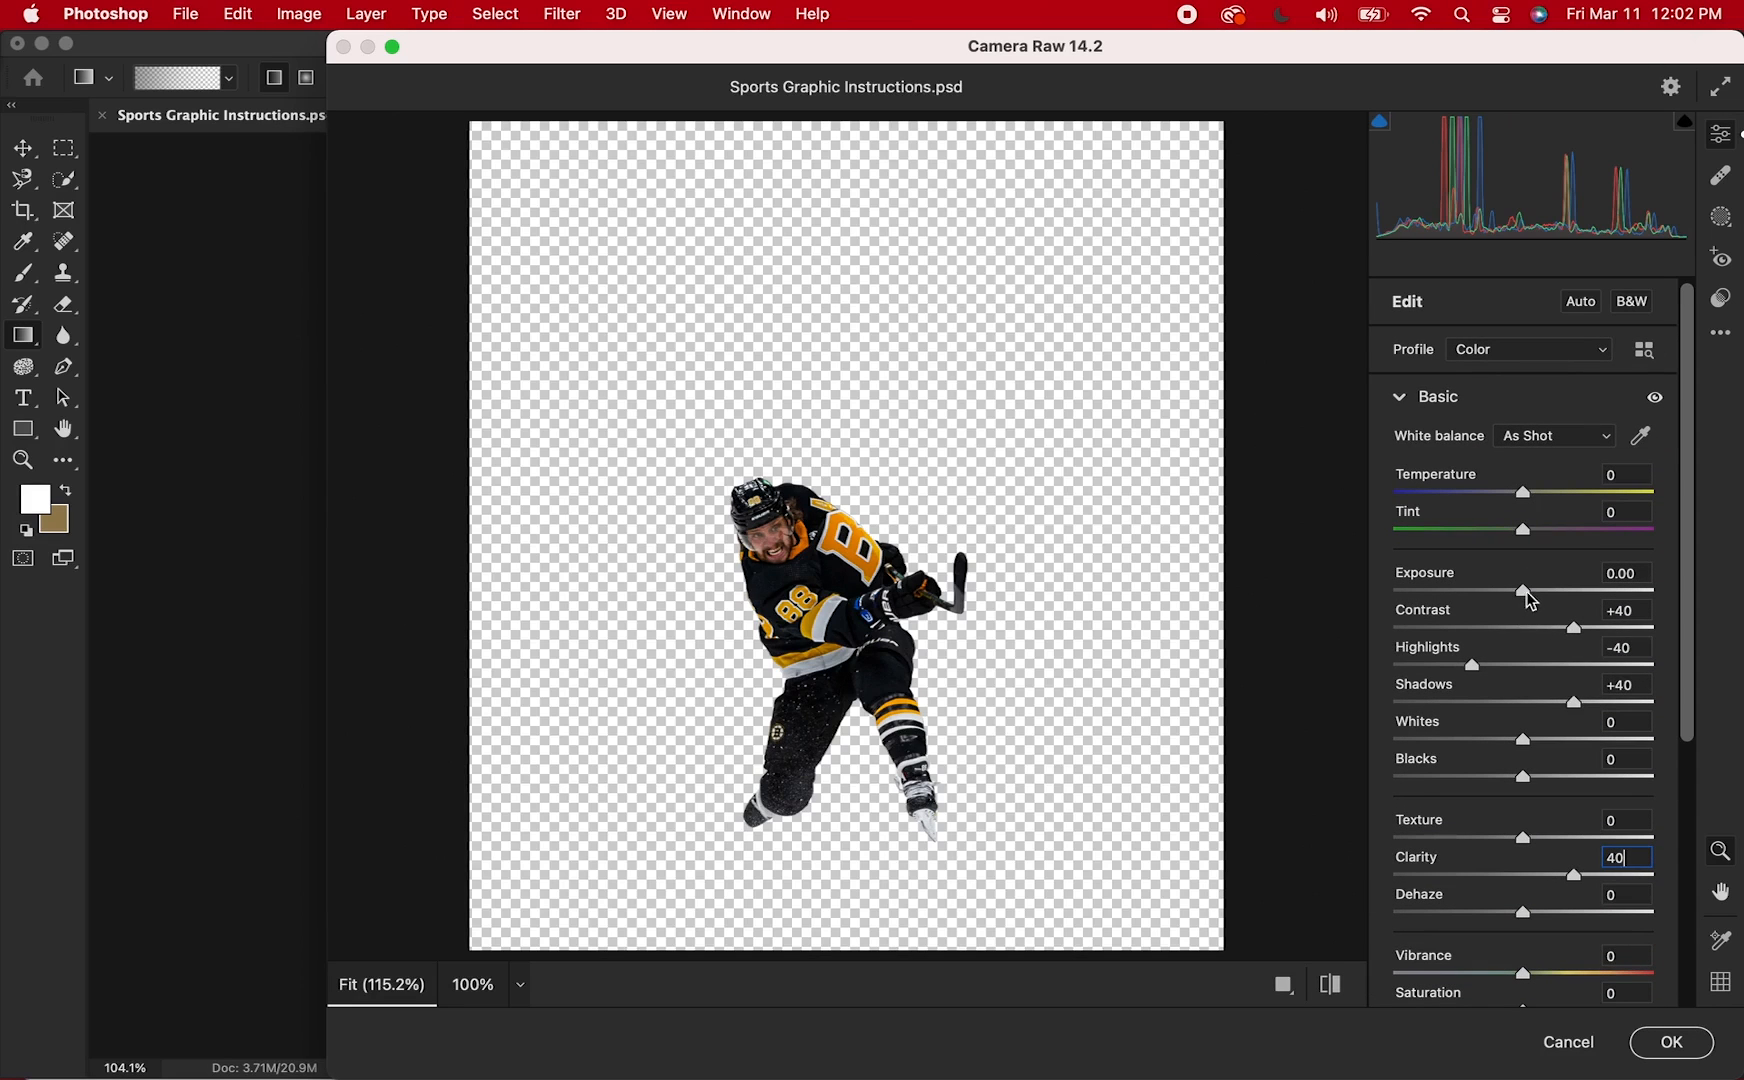
drag(1525, 590, 1534, 590)
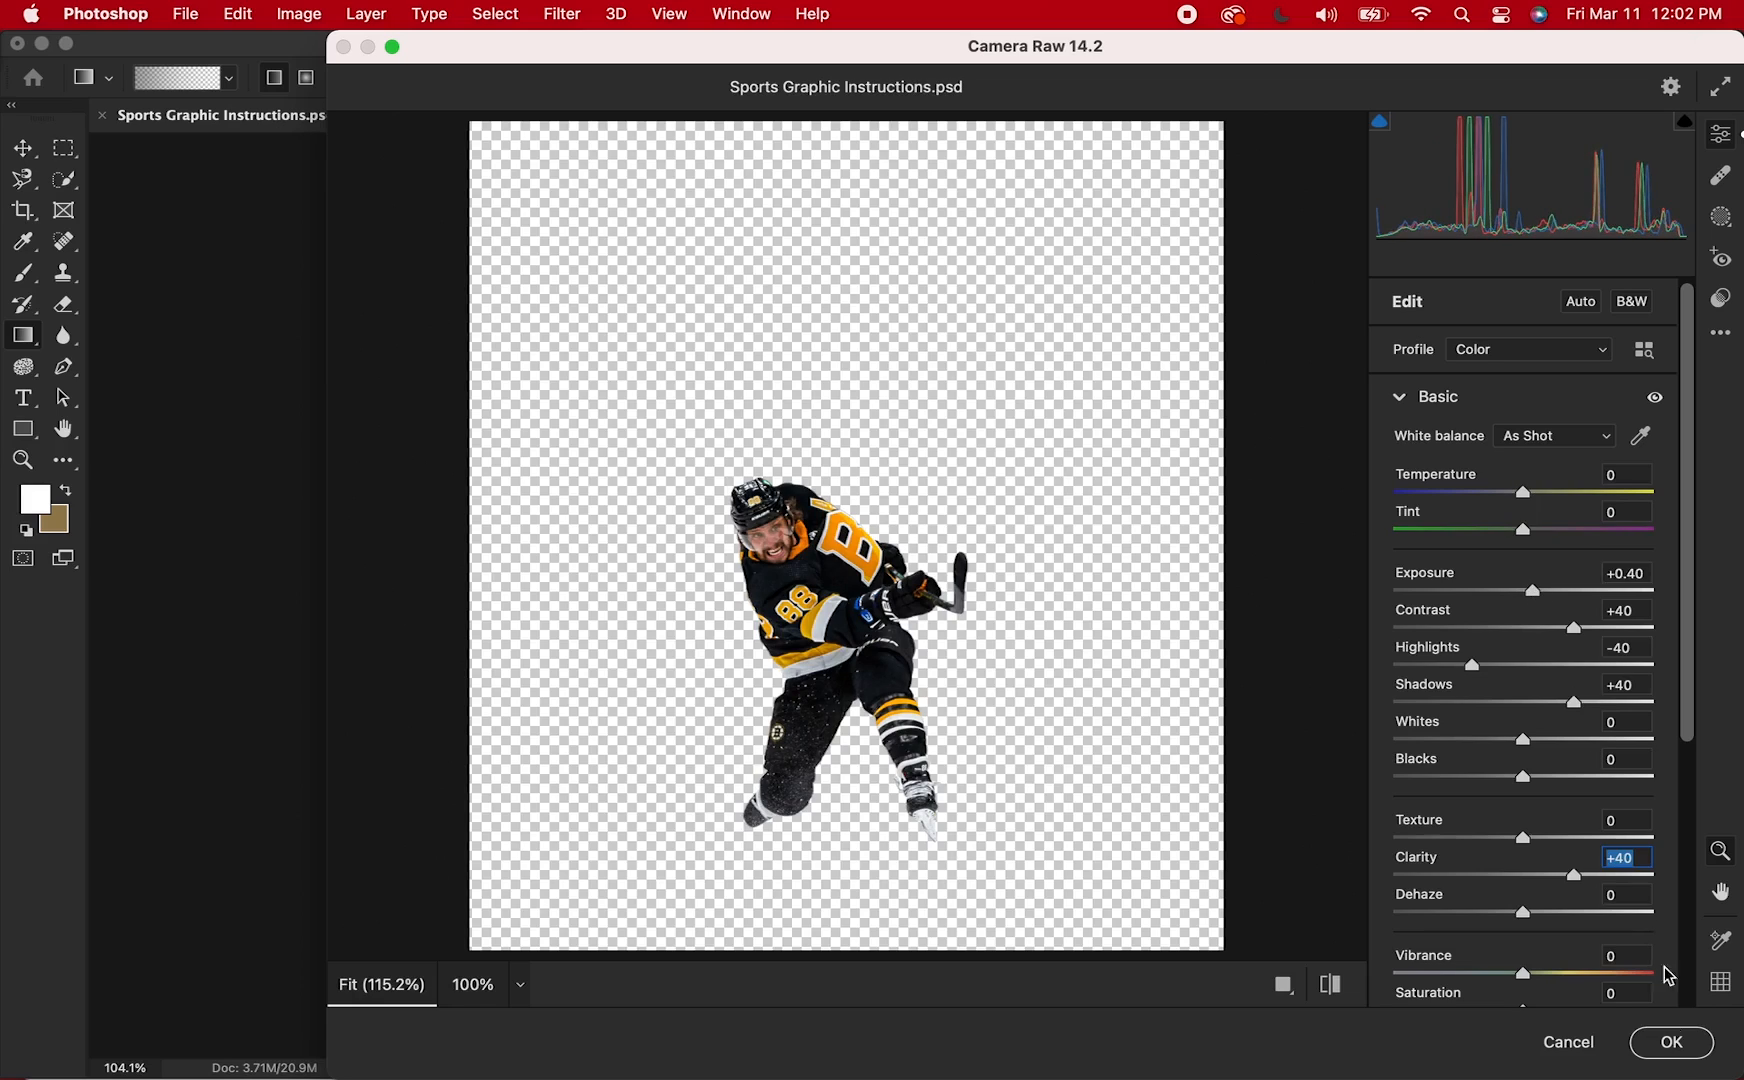
click(1672, 1042)
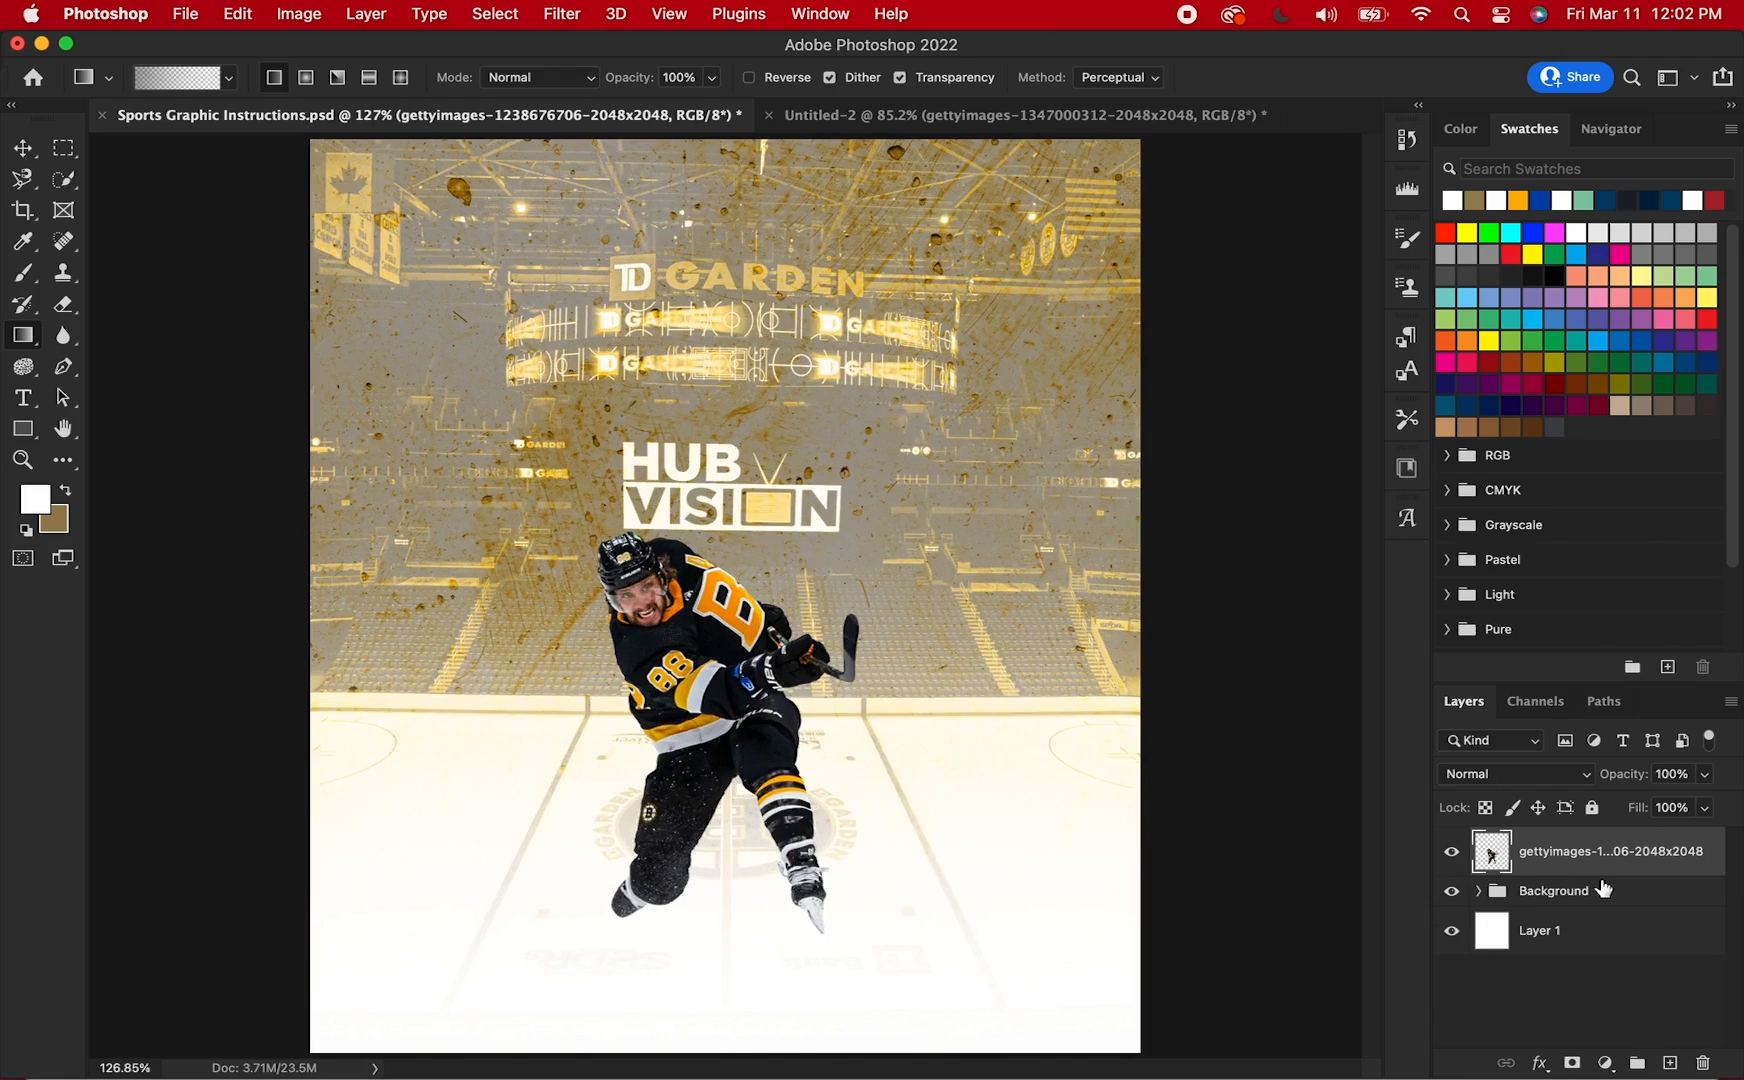
- Paste the cut-out portrait beneath the action shot layer and scale it down behind the smaller player figure
key(super+v)
drag(1583, 870, 1585, 925)
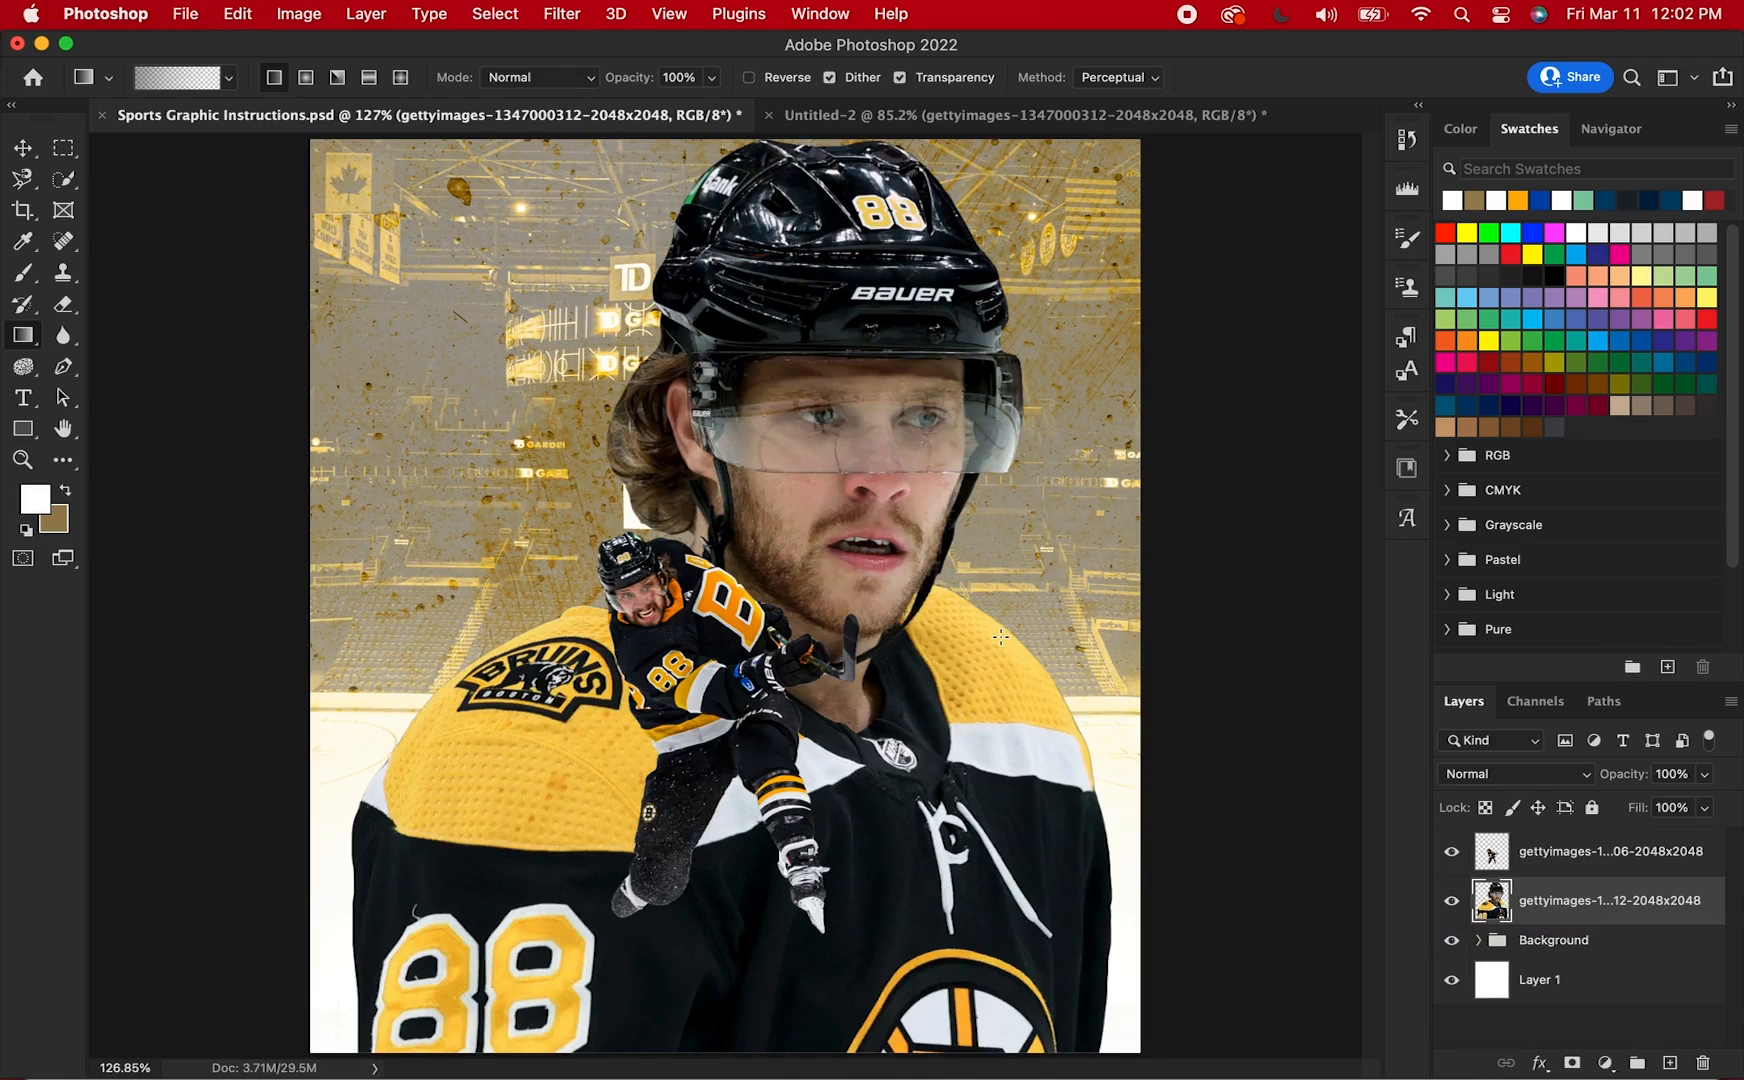
scroll(1000, 636, down, 5)
key(super+t)
drag(720, 905, 723, 735)
drag(740, 511, 740, 542)
key(Return)
key(g)
- Apply the last-used Camera Raw filter settings to the portrait layer
click(564, 14)
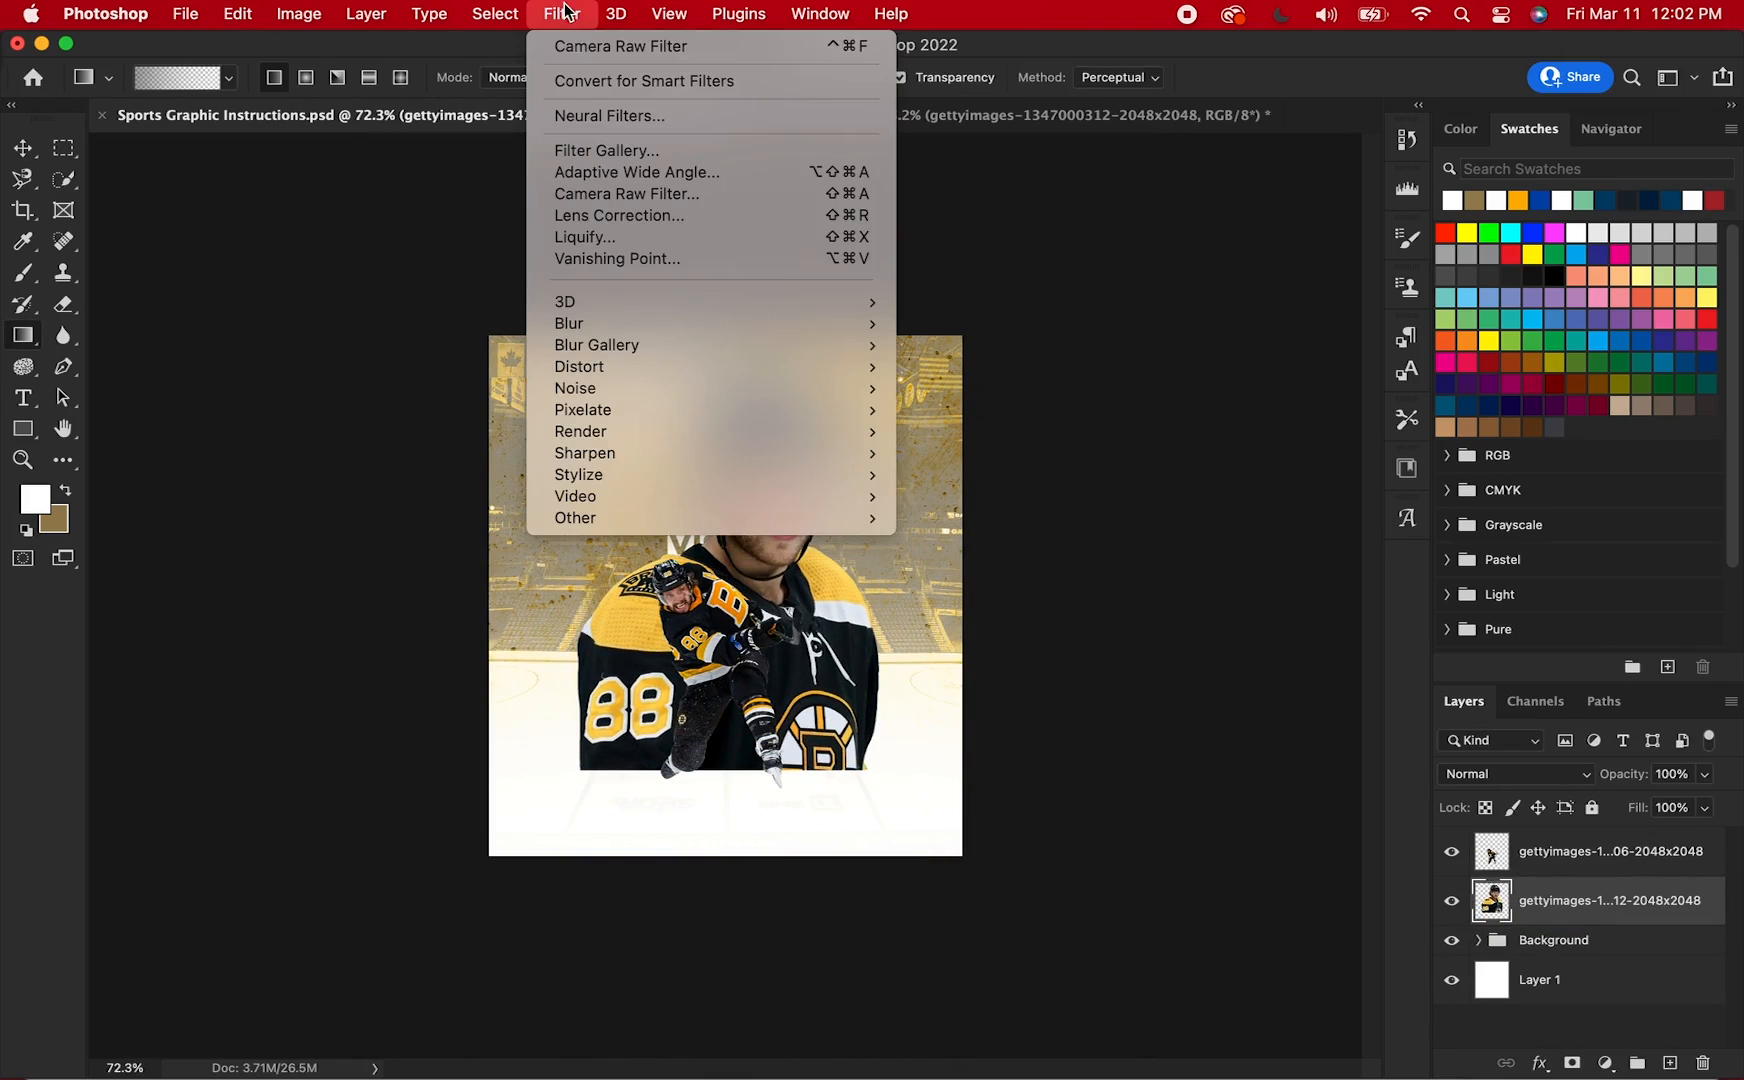
click(580, 45)
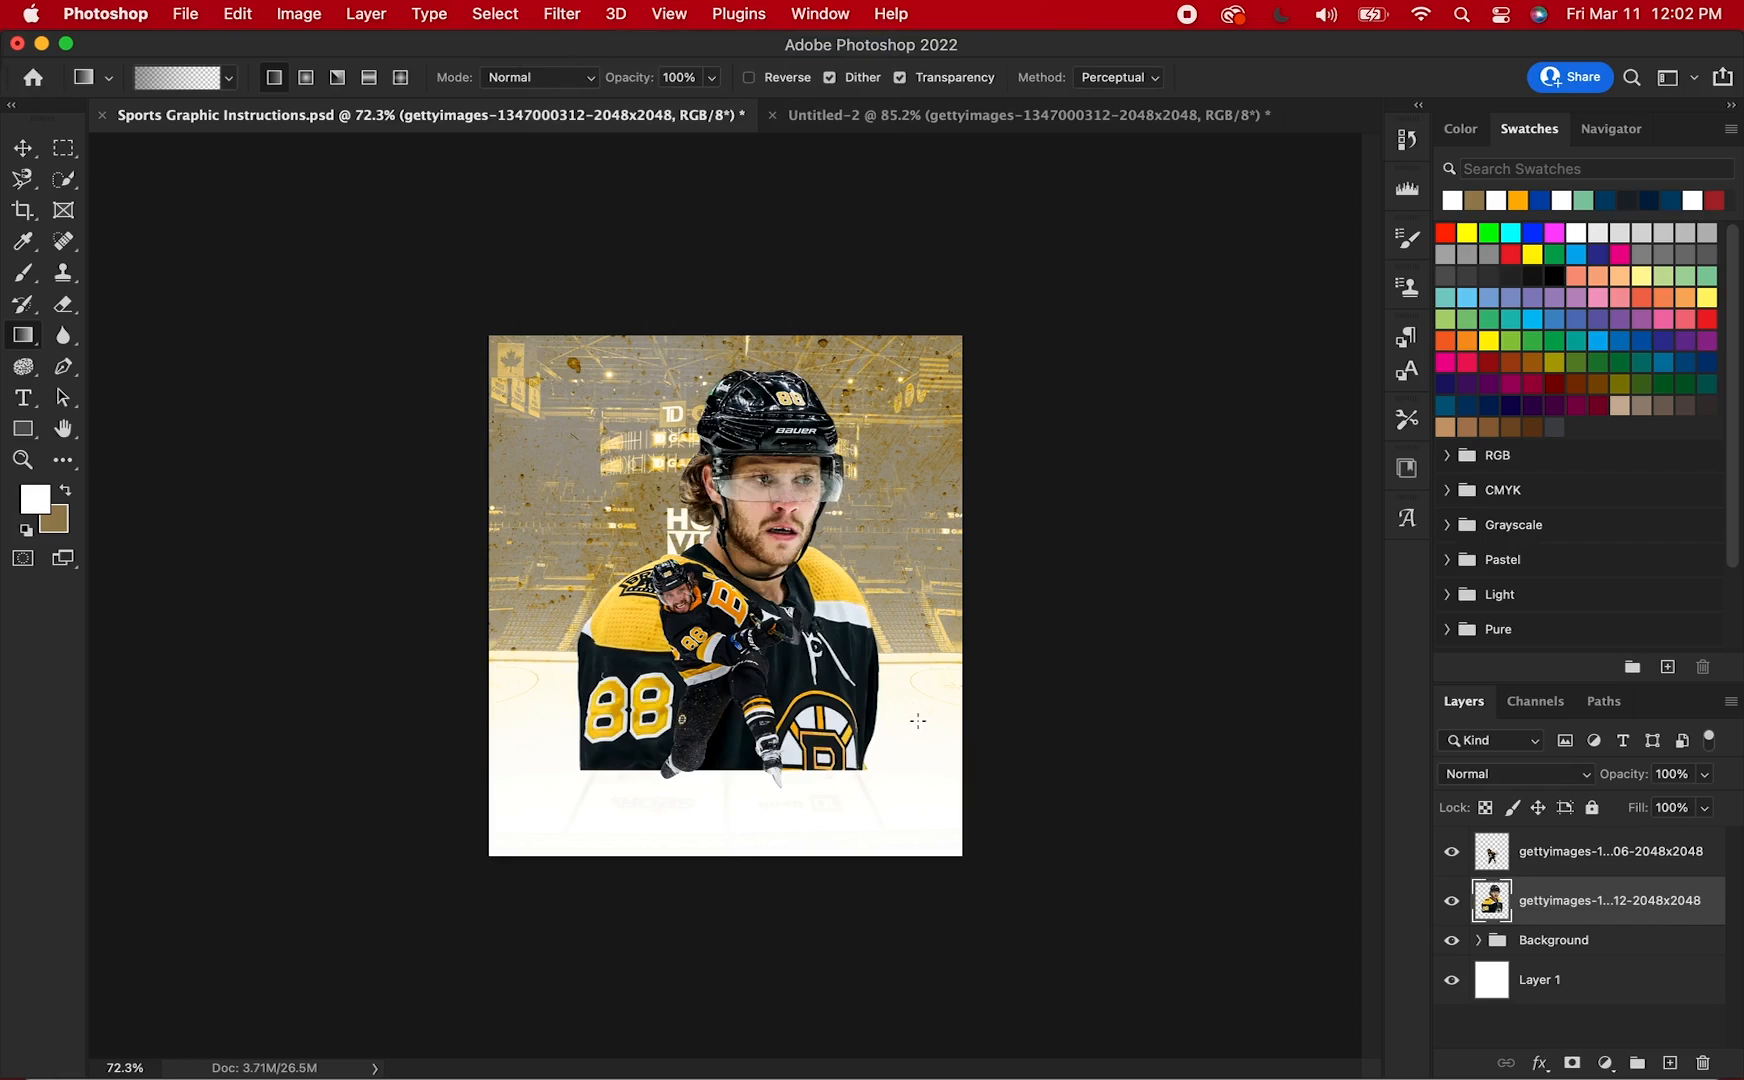
scroll(919, 720, up, 5)
scroll(918, 720, down, 4)
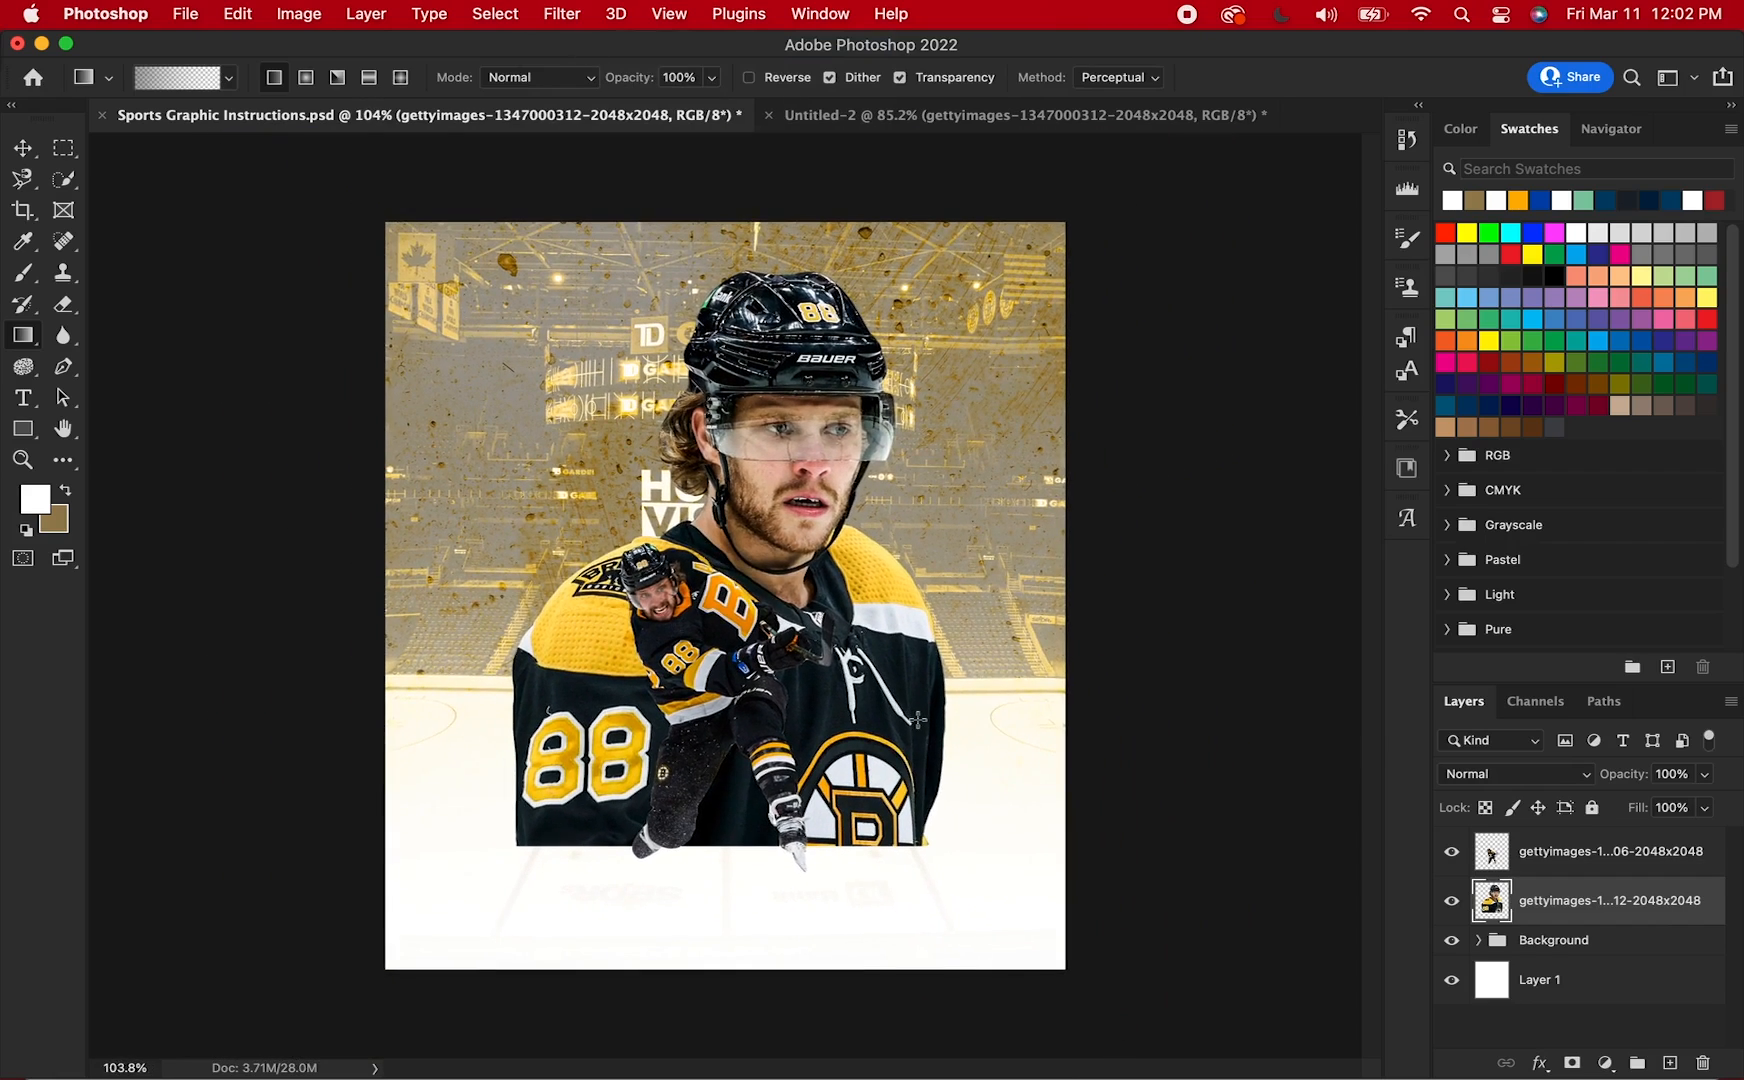
- Add a layer mask to the portrait and fade its lower jersey and both shoulders into the background with black gradients
click(1570, 1063)
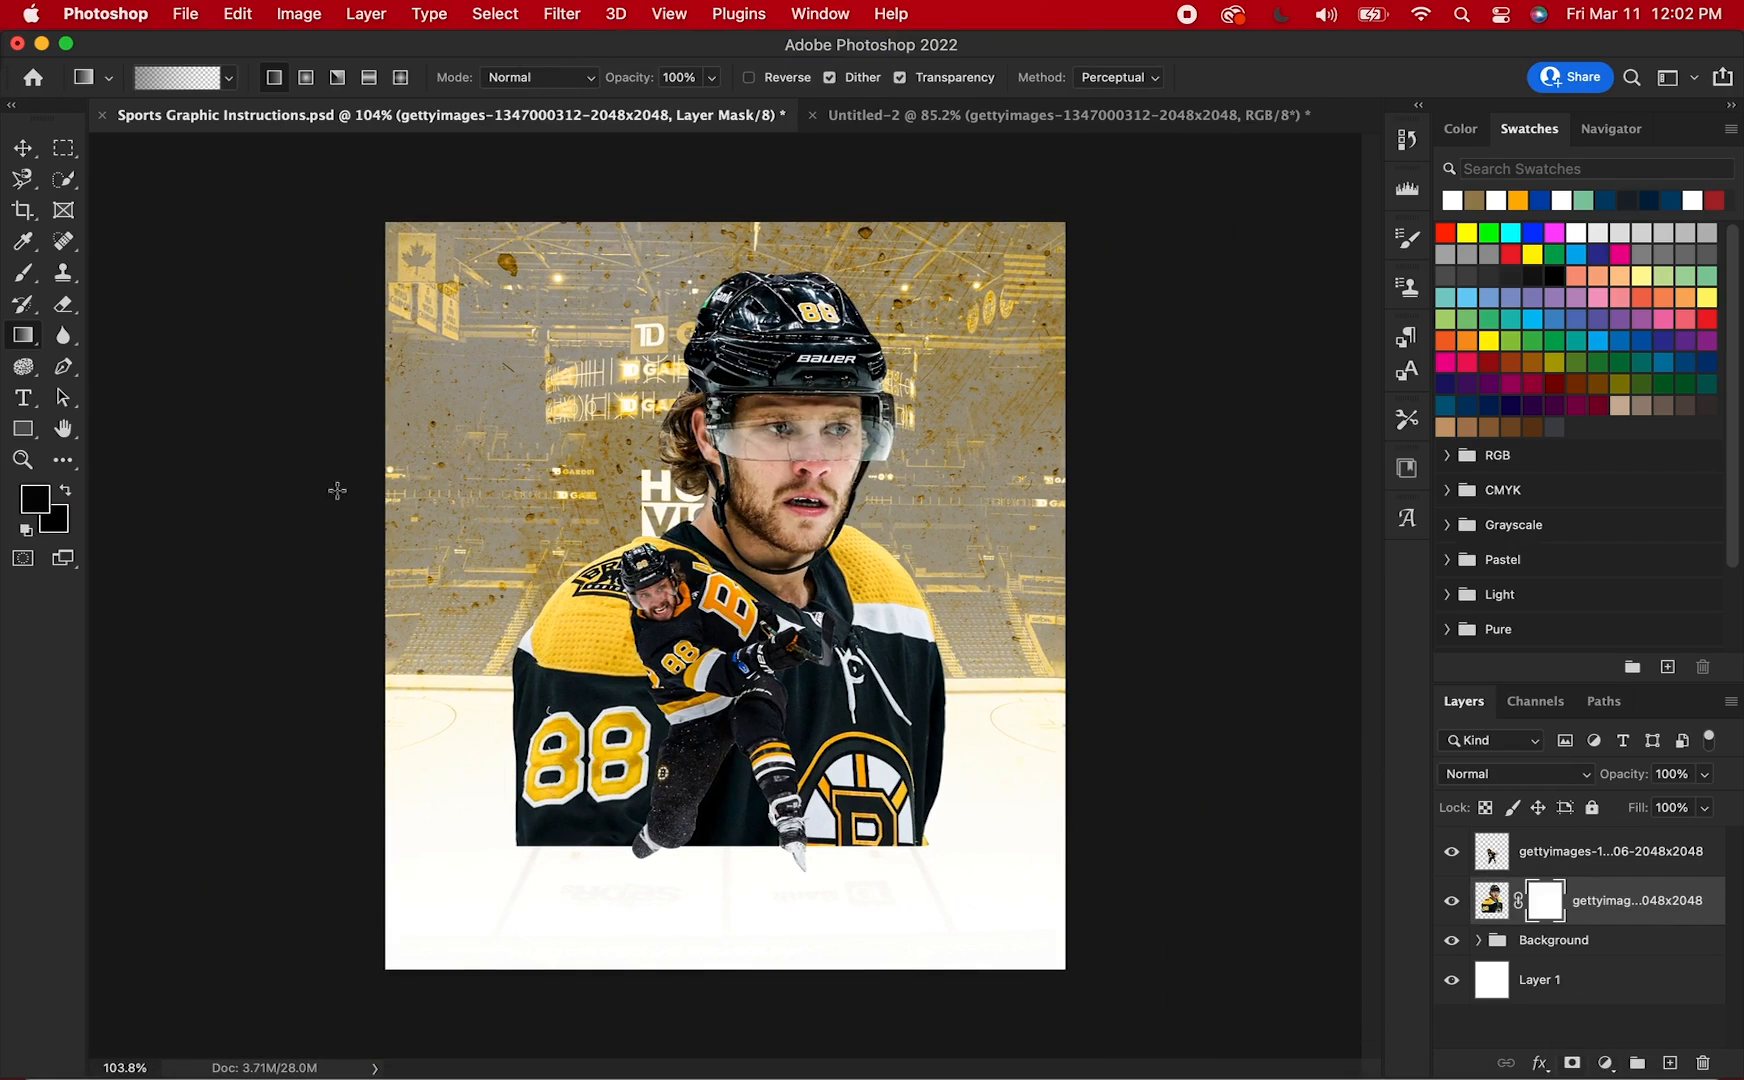
drag(721, 863, 721, 731)
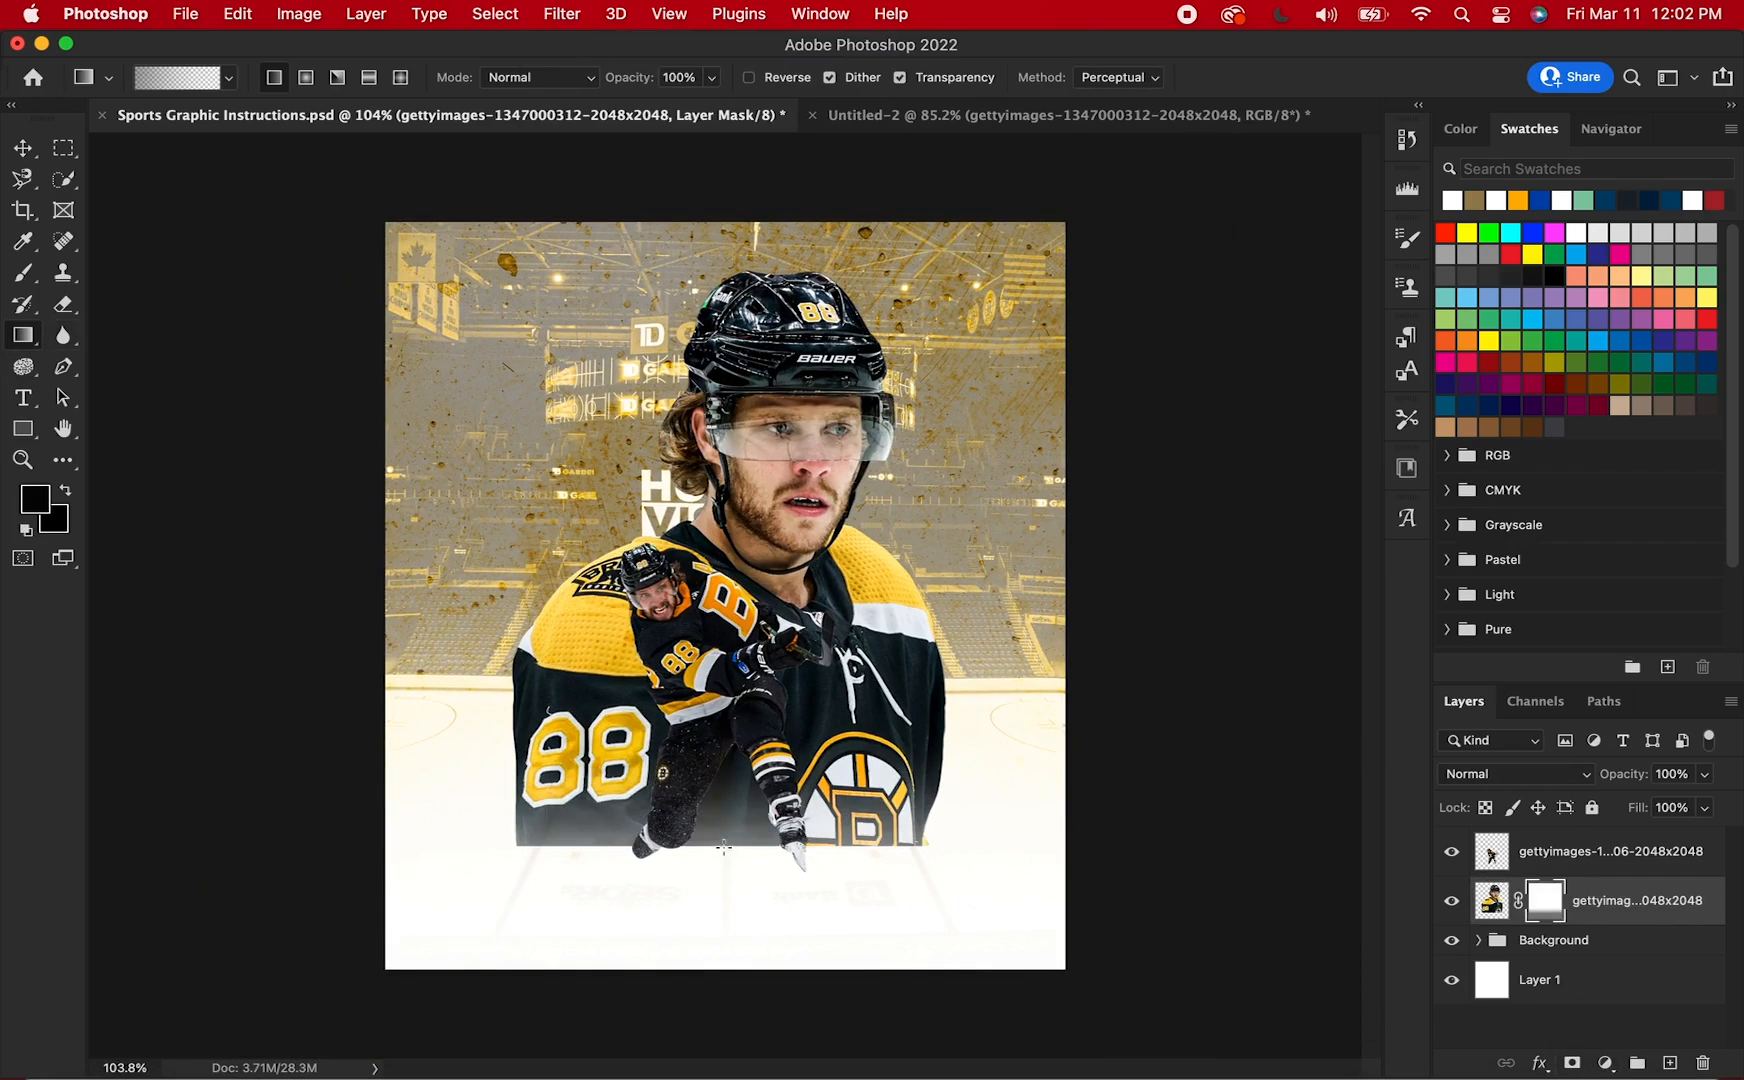
drag(728, 887, 728, 728)
drag(731, 888, 729, 708)
drag(736, 855, 755, 628)
drag(790, 835, 834, 611)
drag(828, 805, 845, 492)
drag(866, 762, 866, 410)
drag(511, 707, 610, 648)
drag(1004, 728, 851, 673)
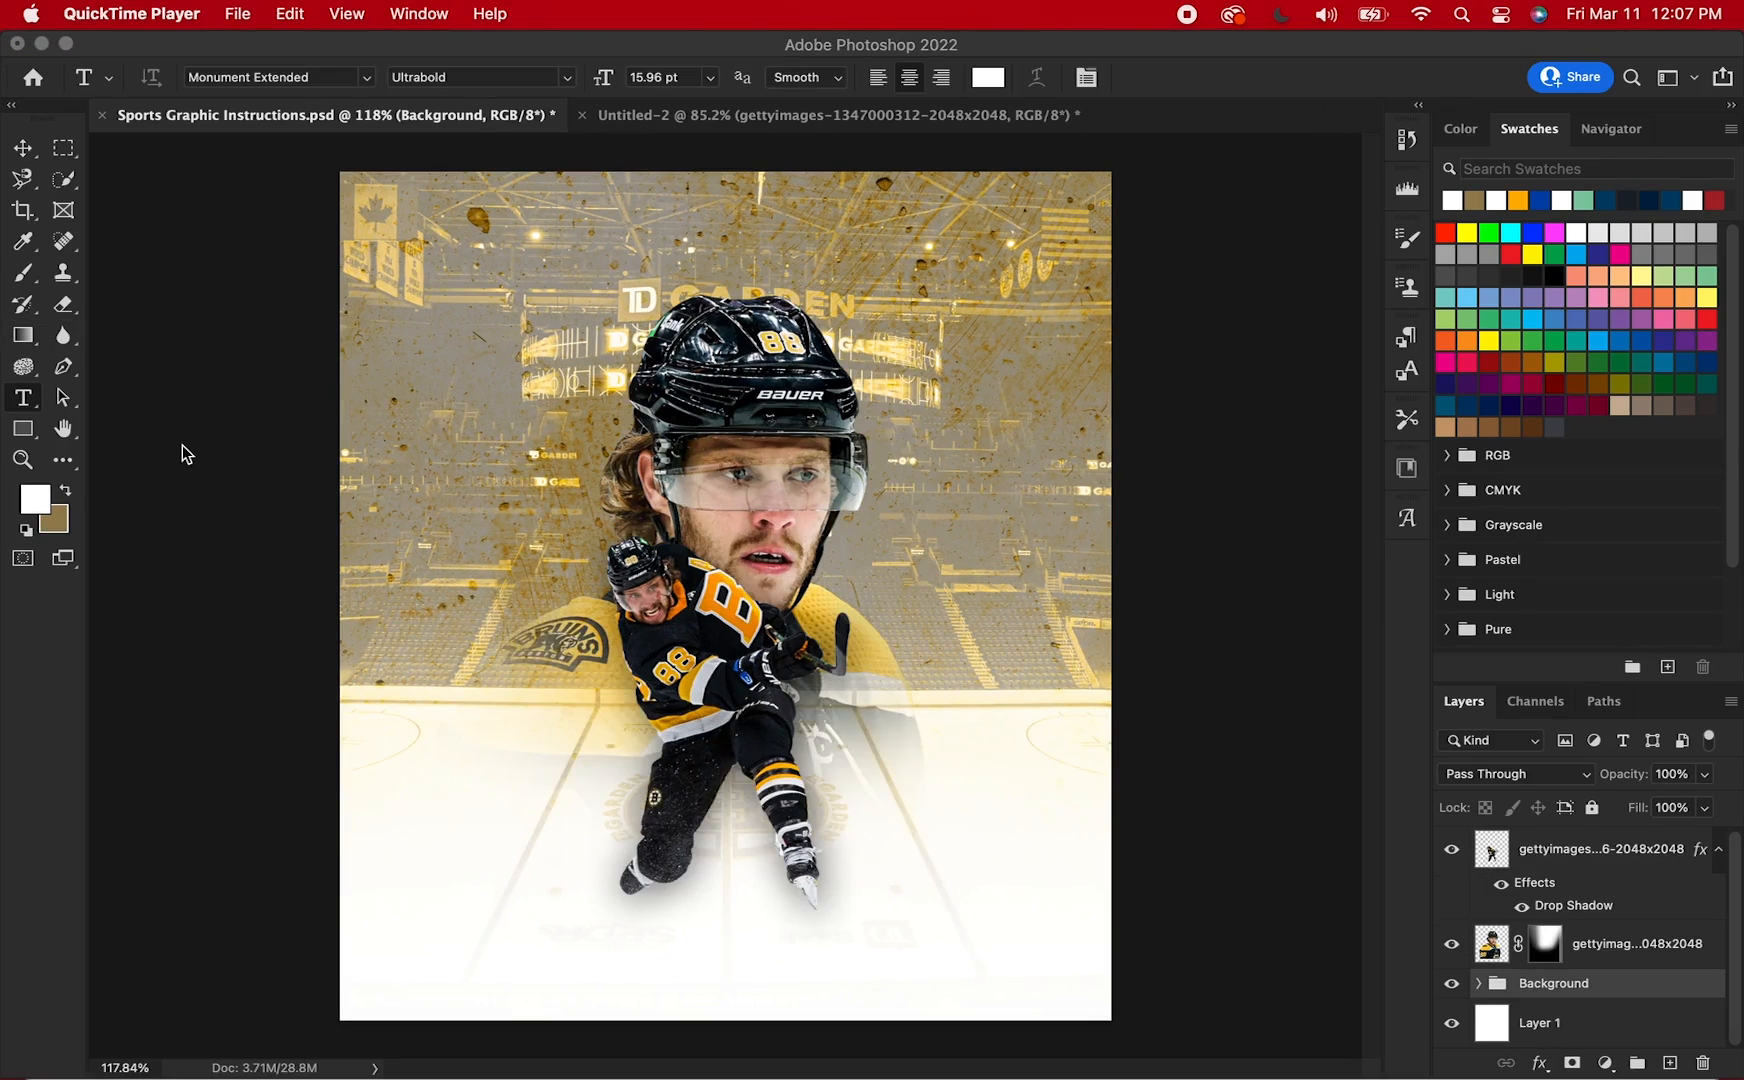
- Add the text "500" in a new type layer above the Background group, beside the top of the portrait's helmet
click(181, 448)
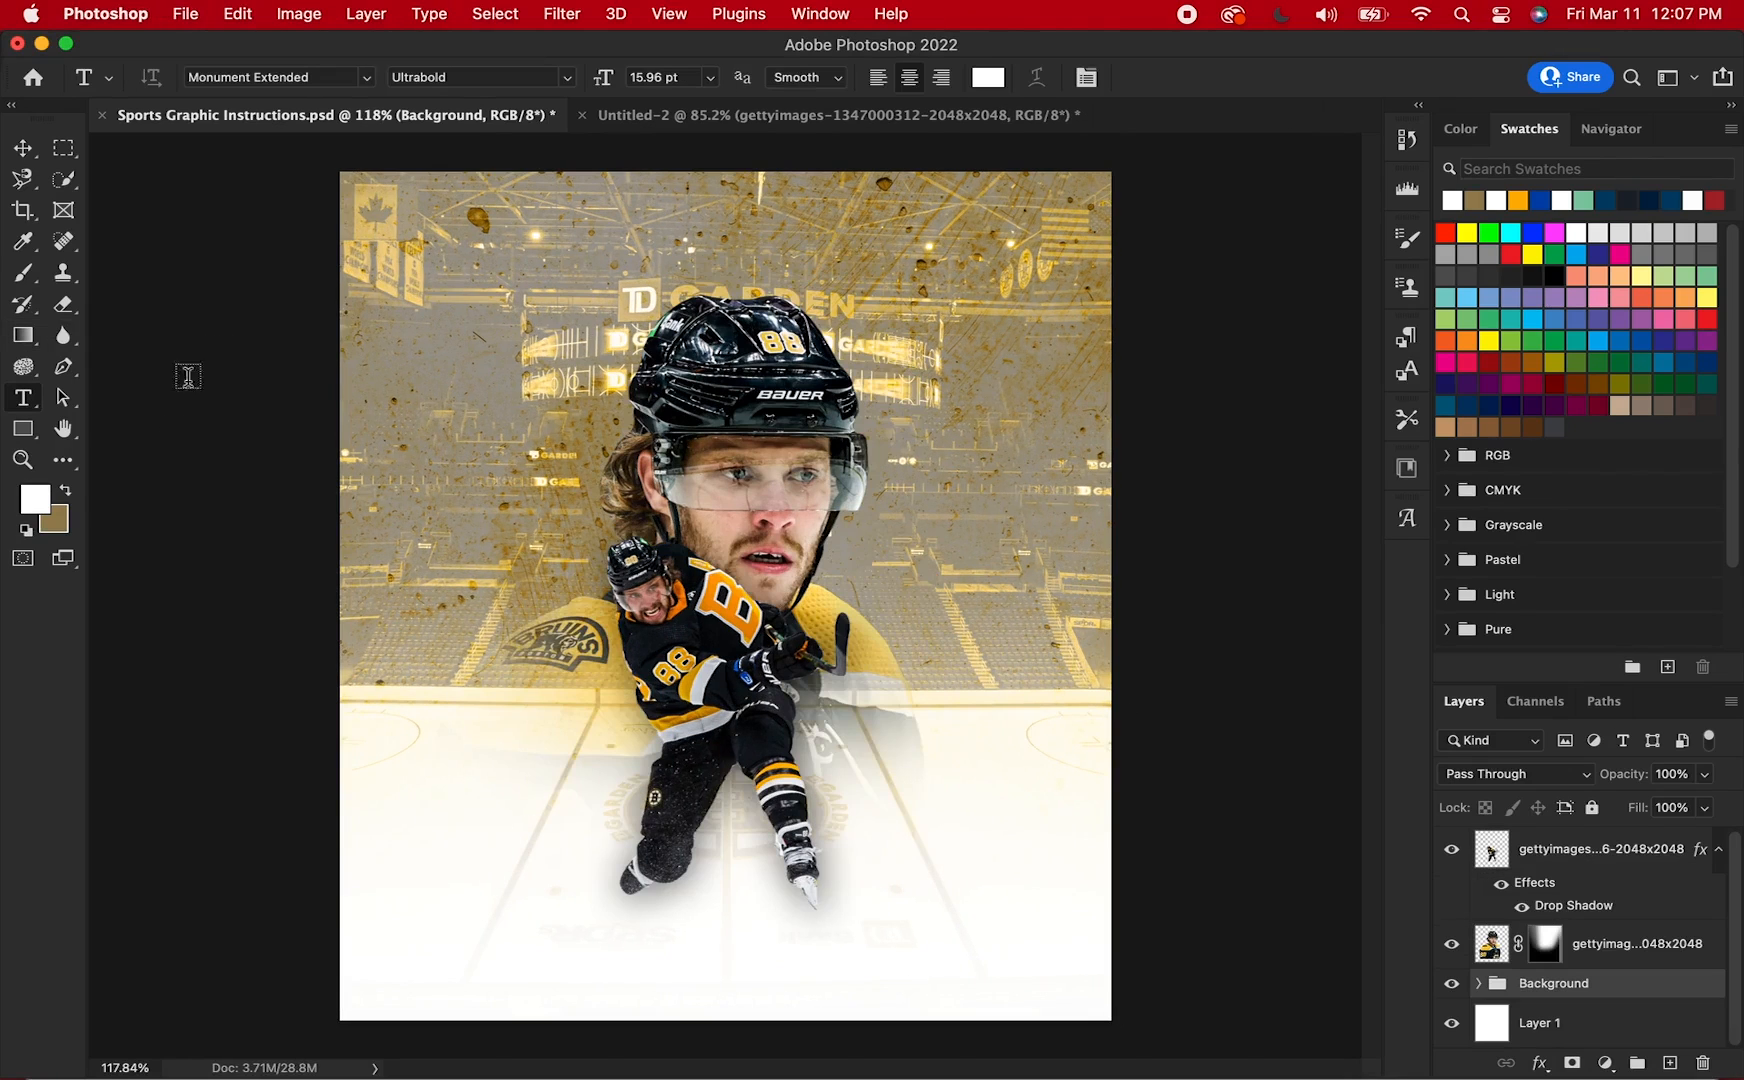
click(511, 303)
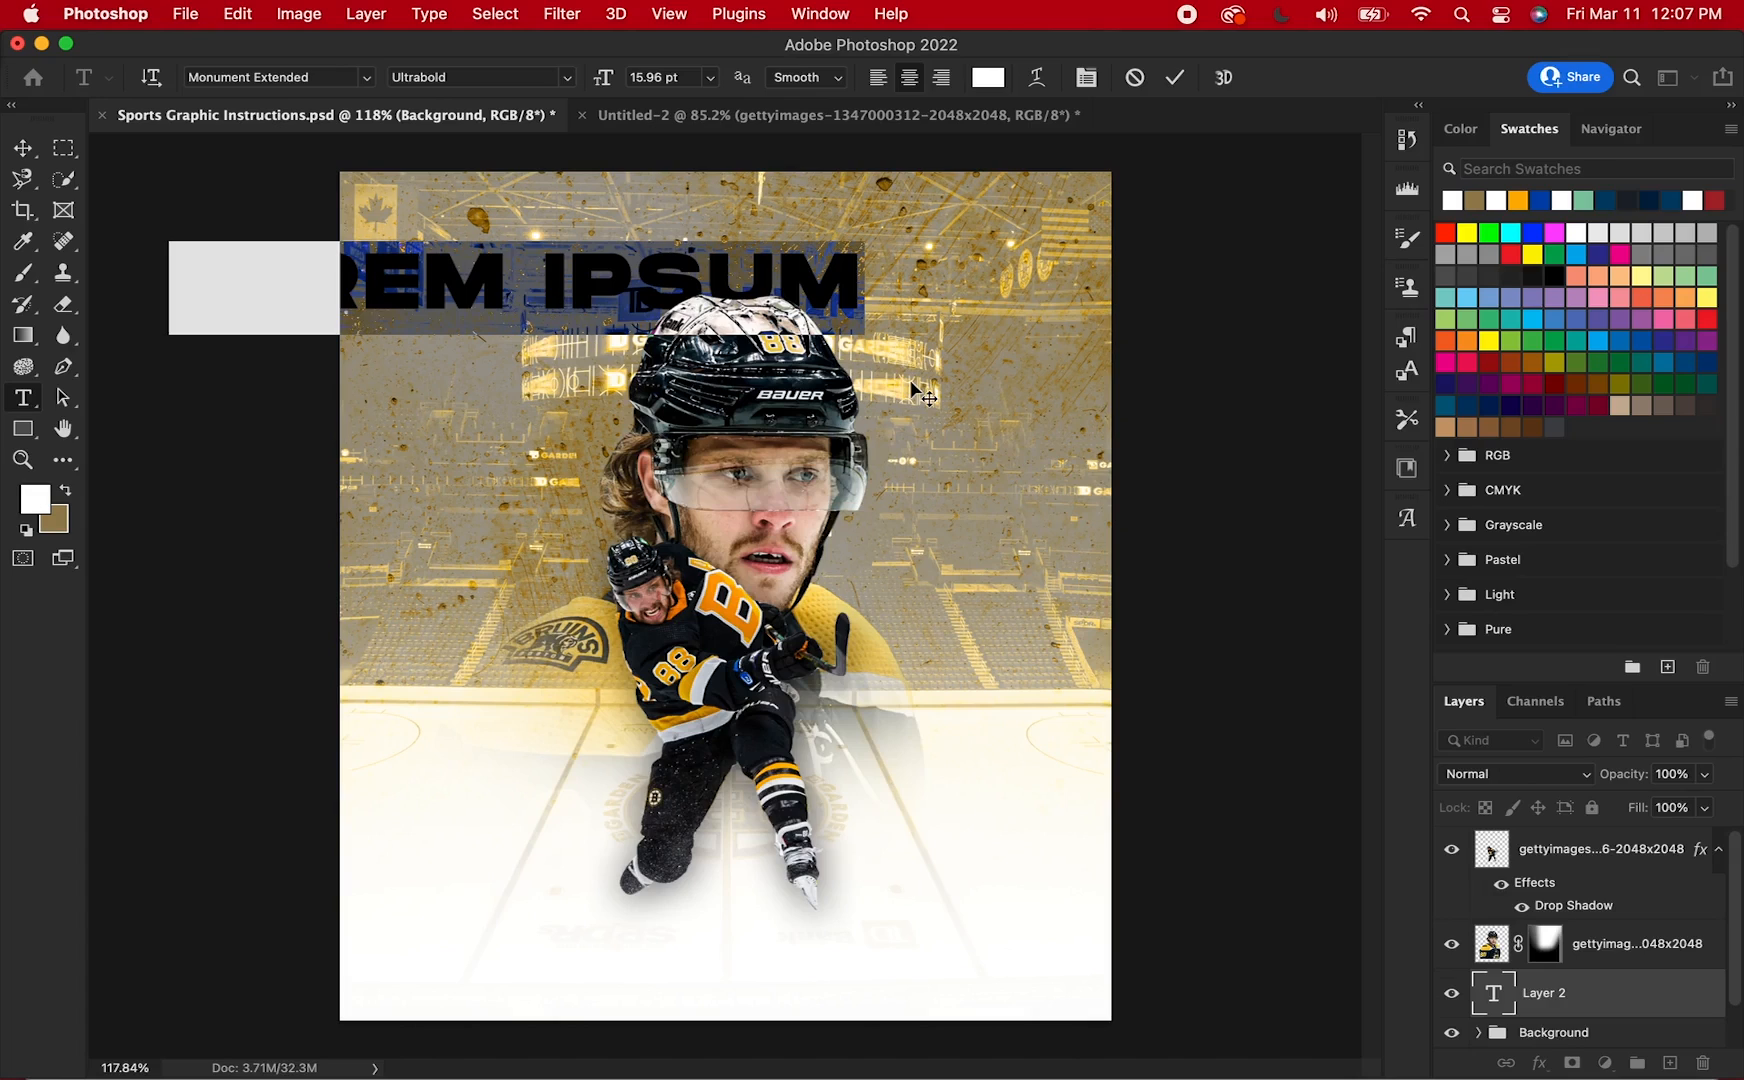
text(500)
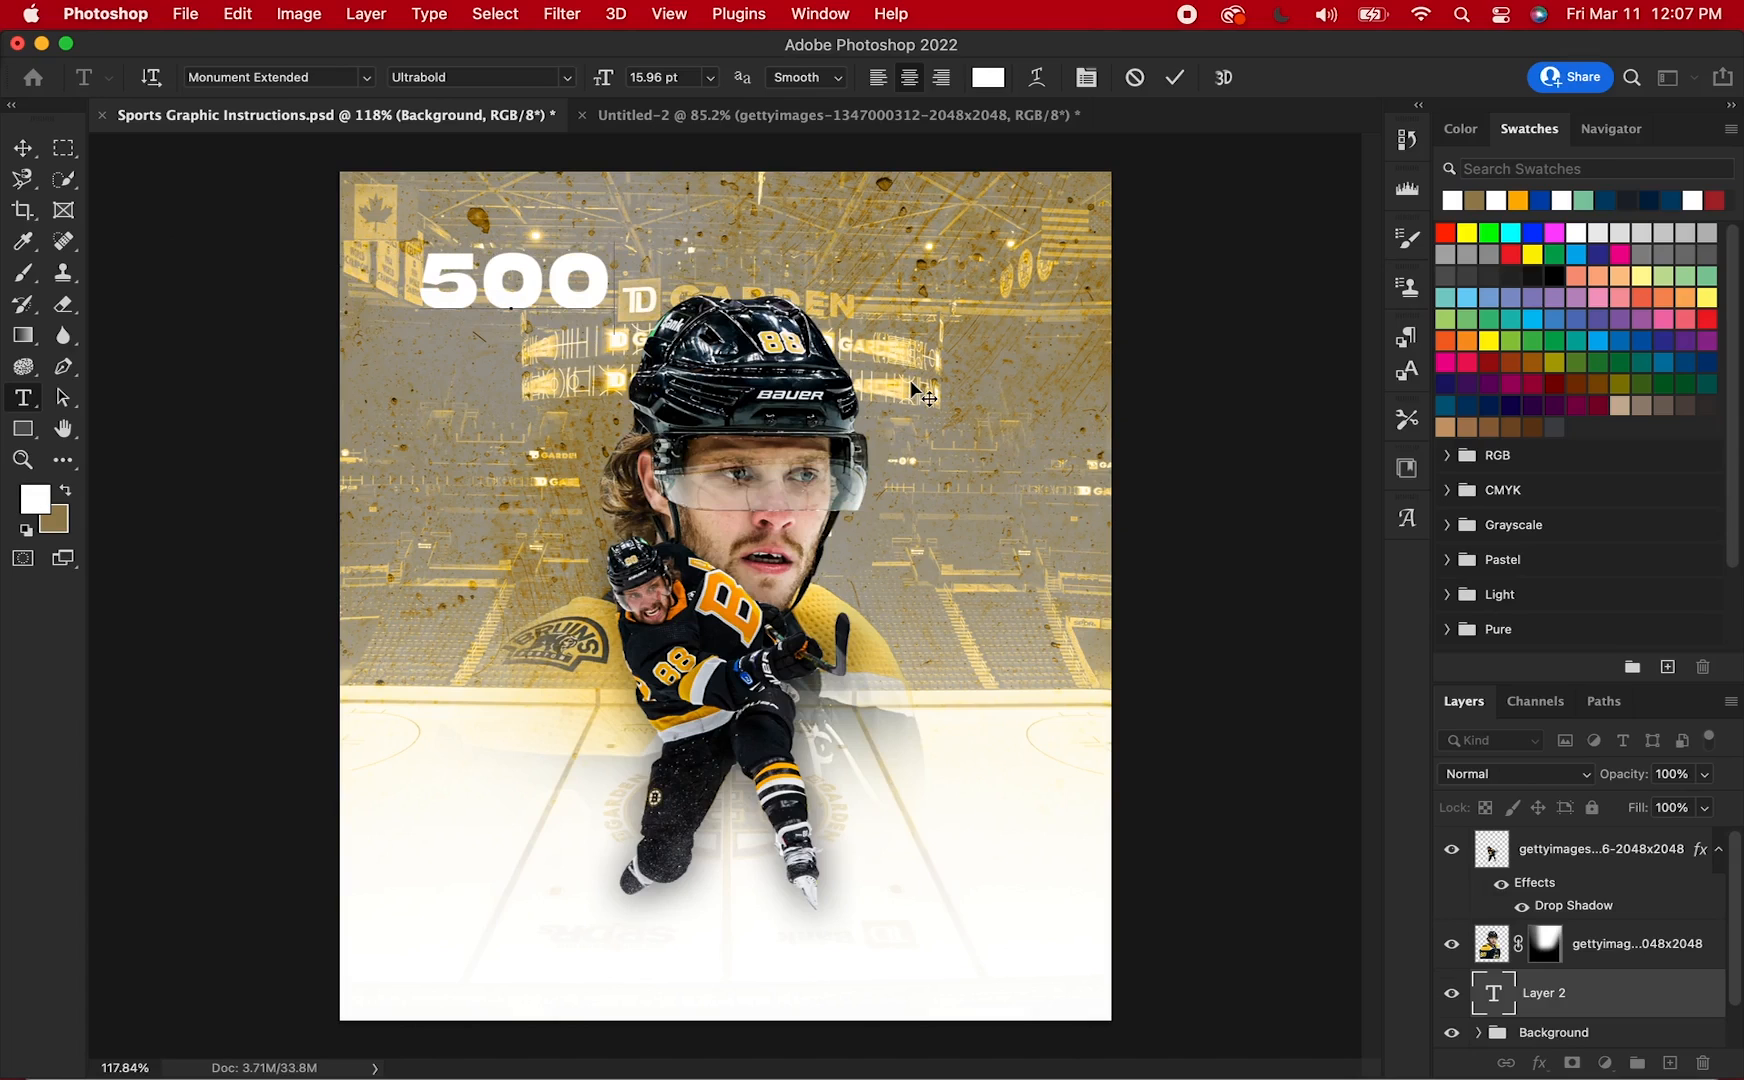